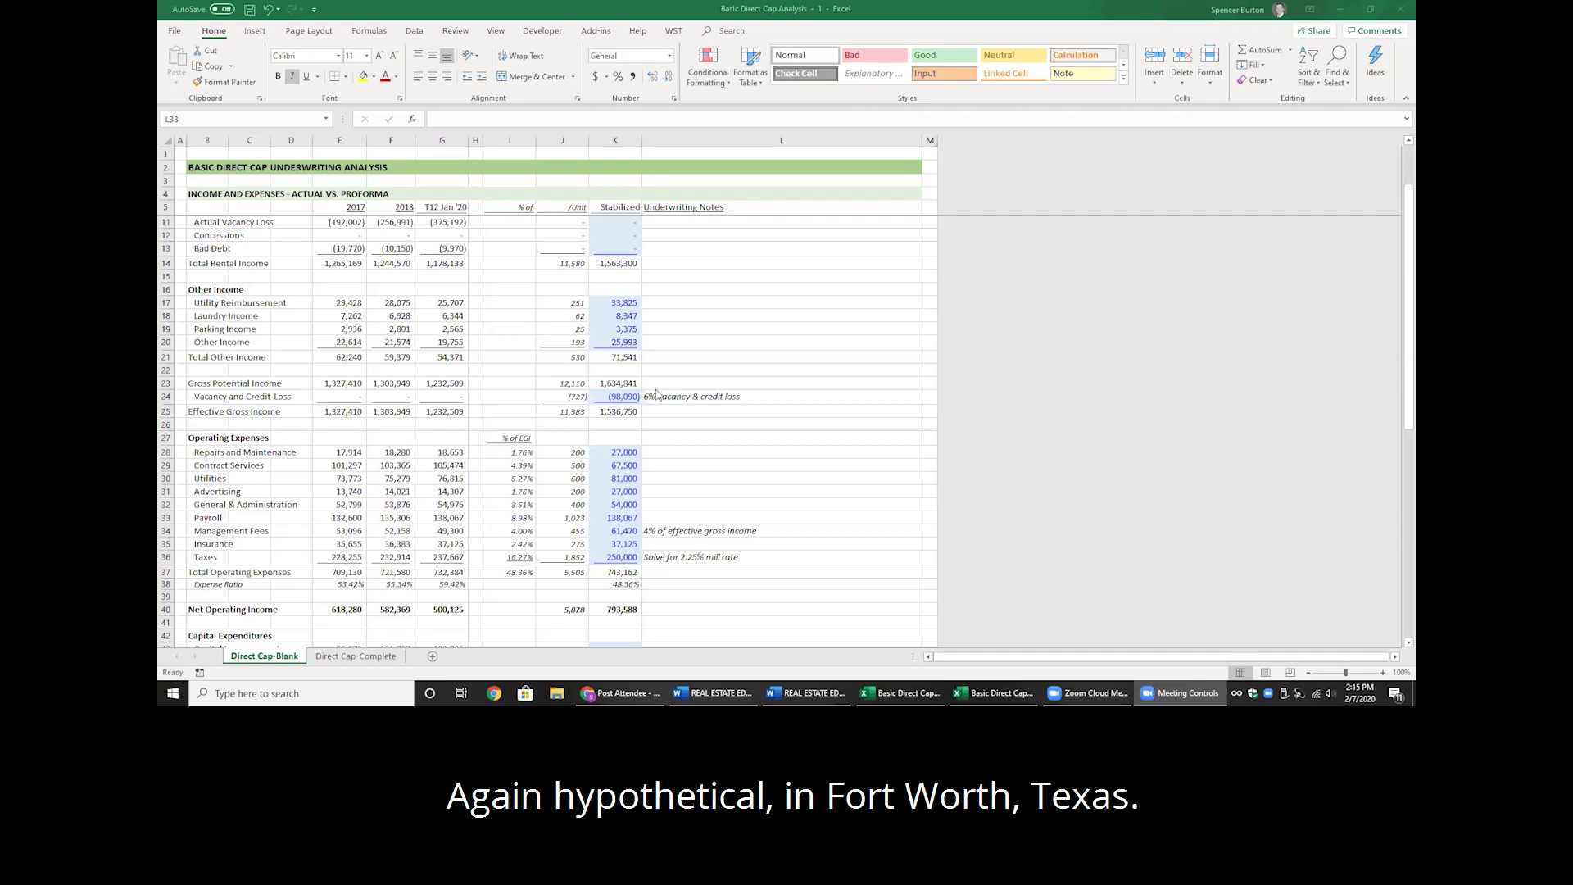
Compare net operating income across the 2017, T12 Jan '20 and Stabilized columns, and the acquisition cost against the underwritten value
{"action": "left_click", "coordinate": [527, 306]}
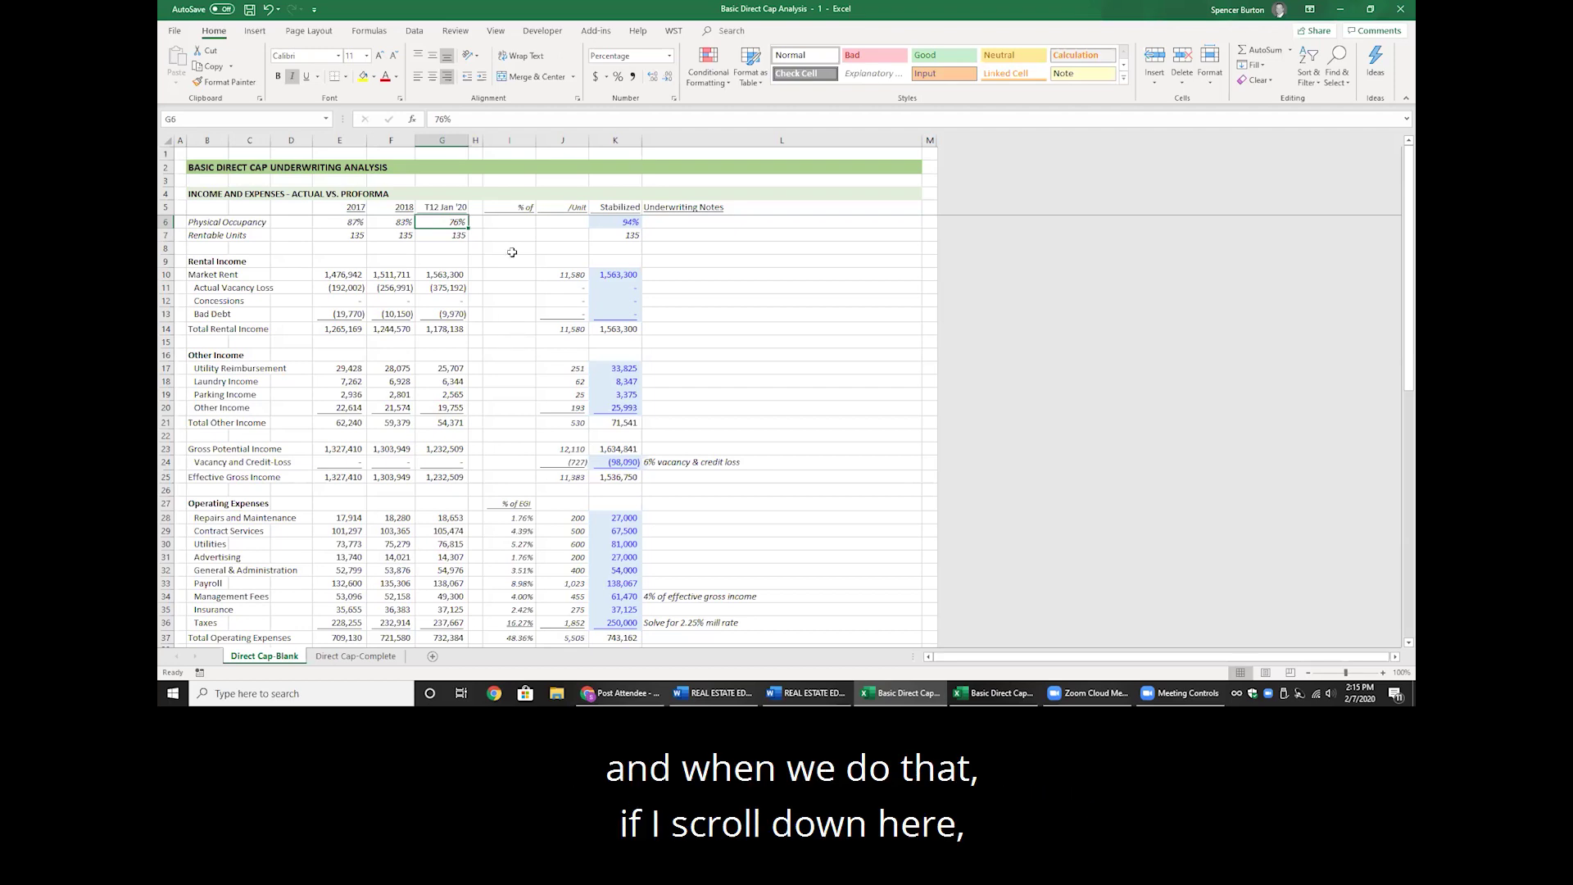
{"action": "scroll", "coordinate": [494, 318], "scroll_direction": "down", "scroll_amount": 7}
{"action": "scroll", "coordinate": [494, 318], "scroll_direction": "down", "scroll_amount": 4}
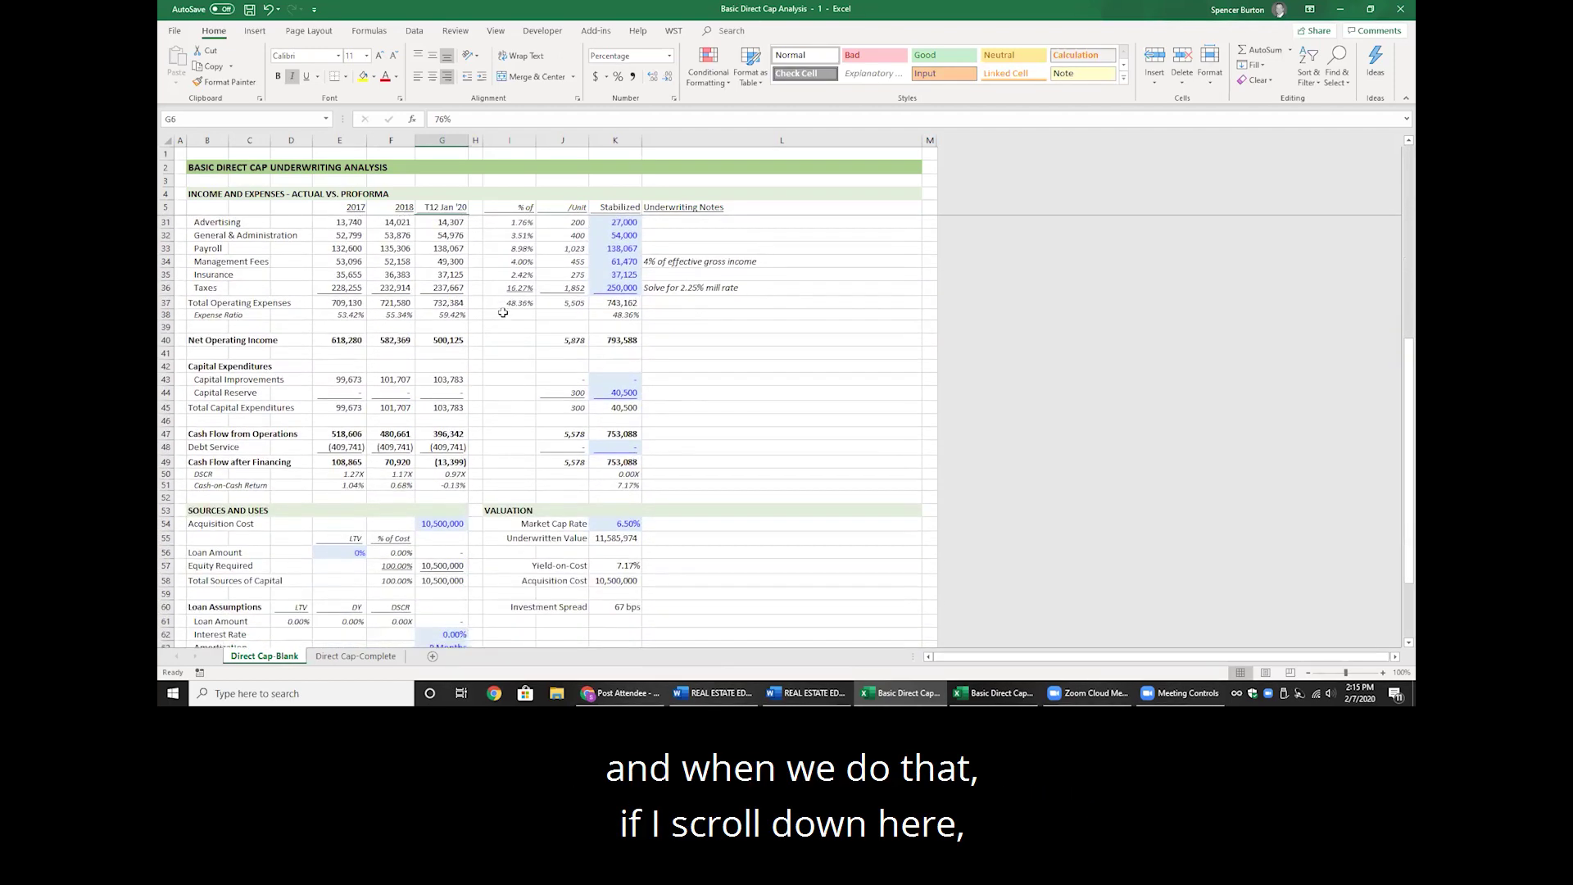
{"action": "left_click", "coordinate": [443, 273]}
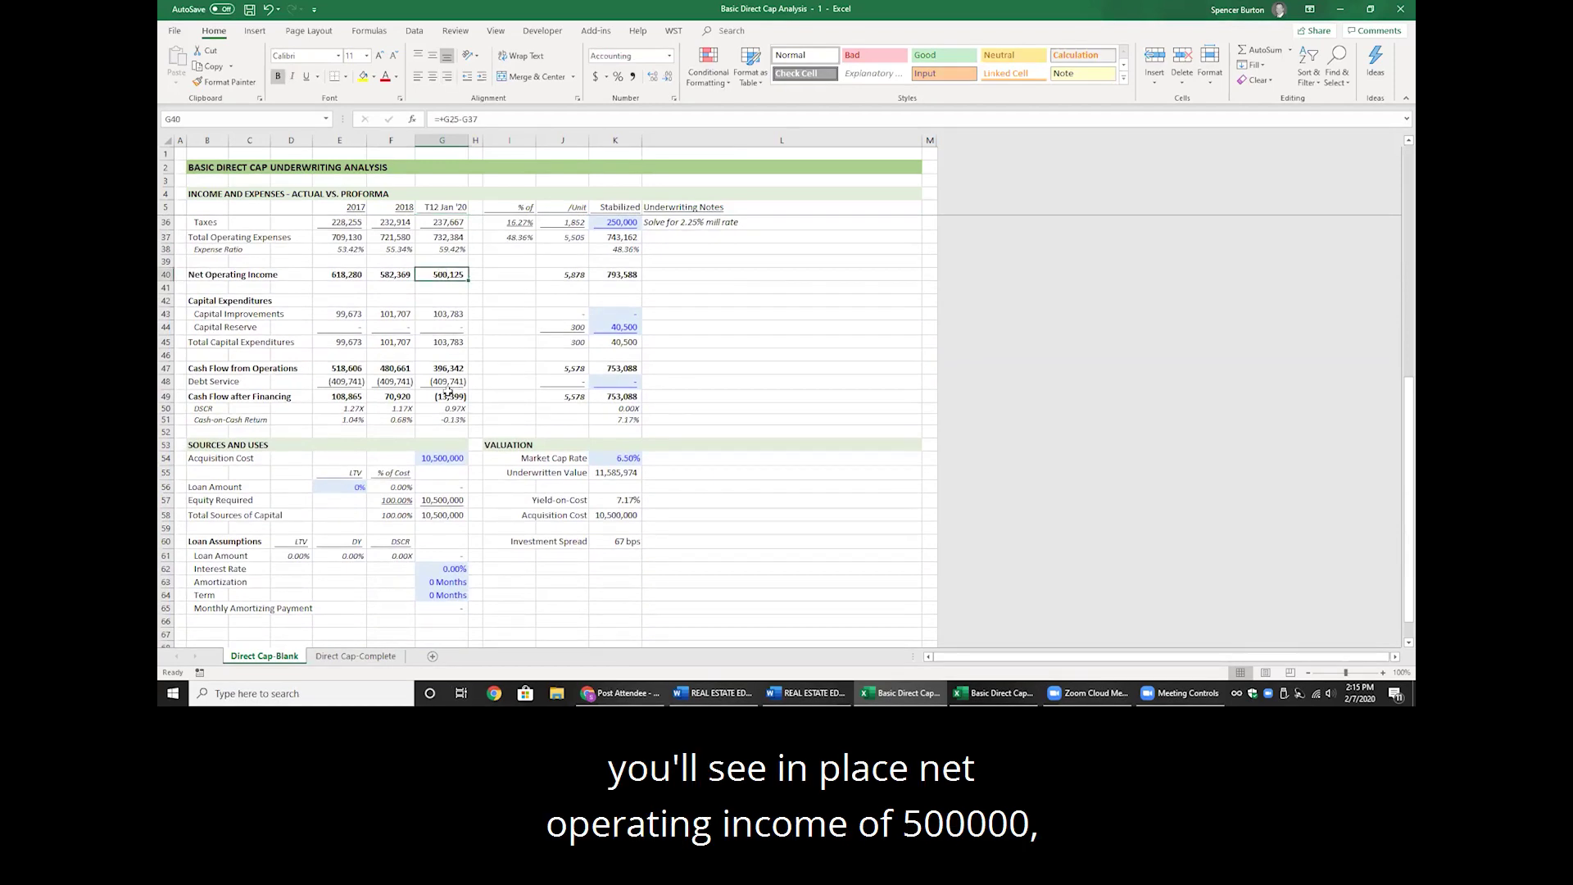
{"action": "left_click", "coordinate": [343, 275]}
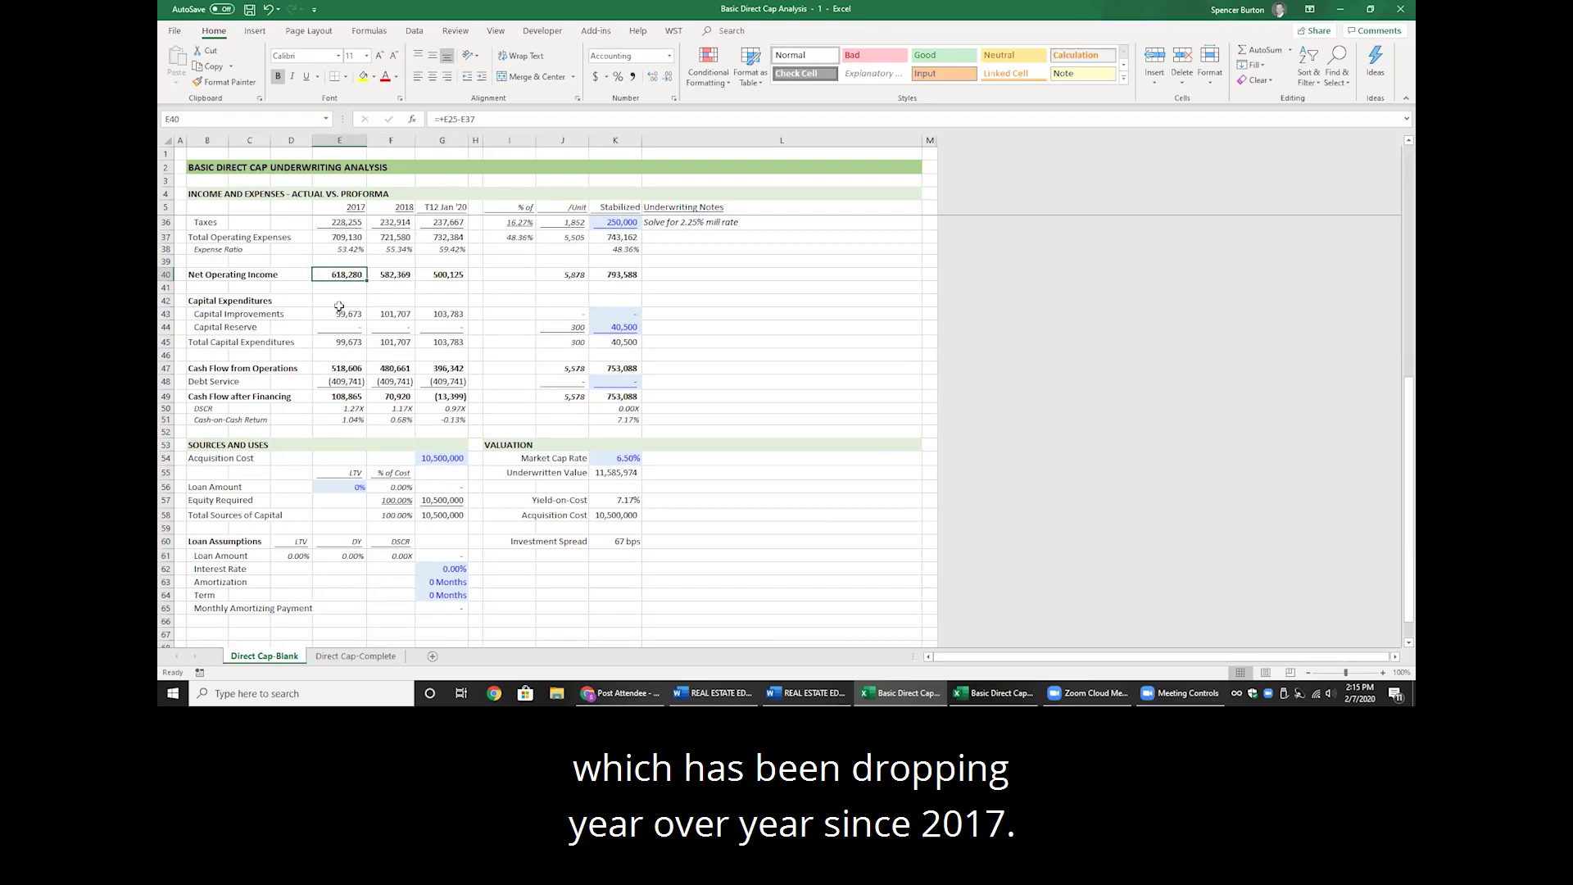
{"action": "left_click", "coordinate": [437, 274]}
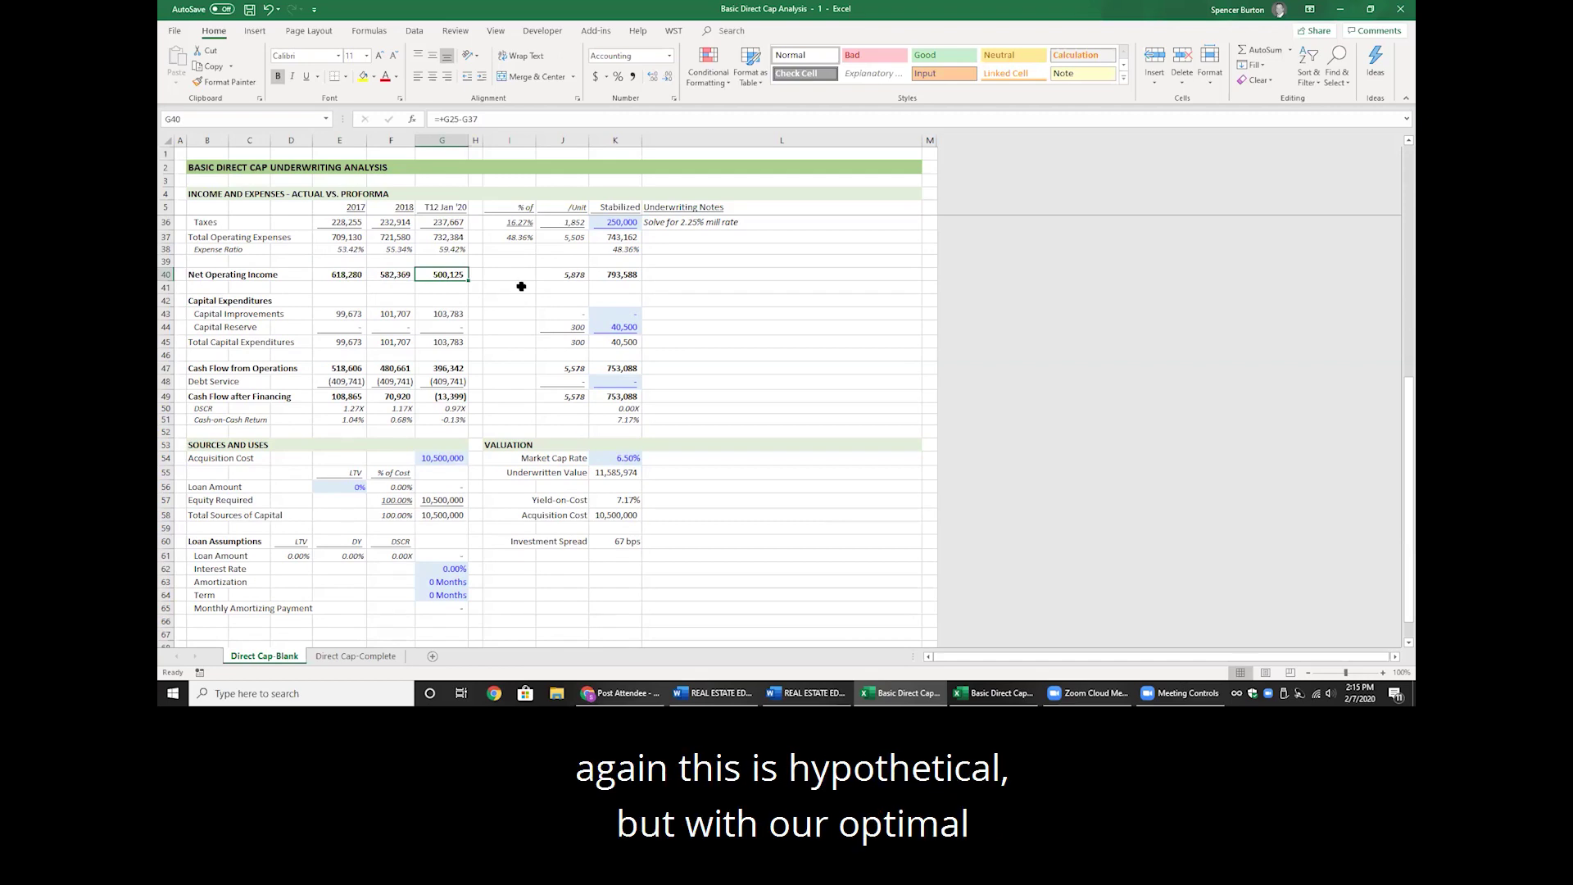
{"action": "left_click", "coordinate": [615, 274]}
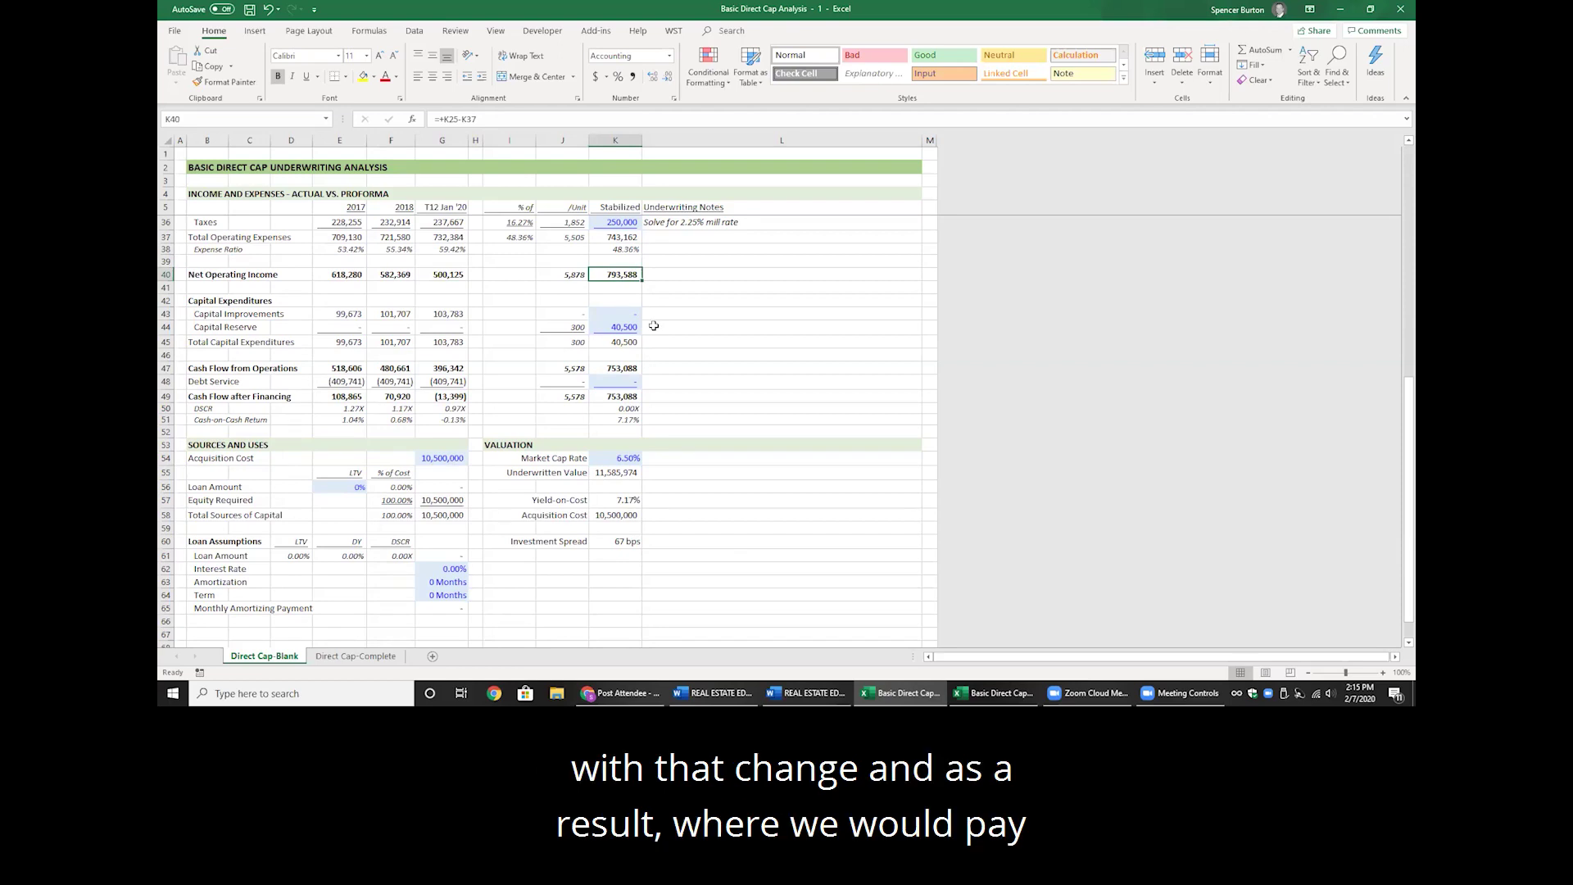
{"action": "scroll", "coordinate": [556, 297], "scroll_direction": "down", "scroll_amount": 2}
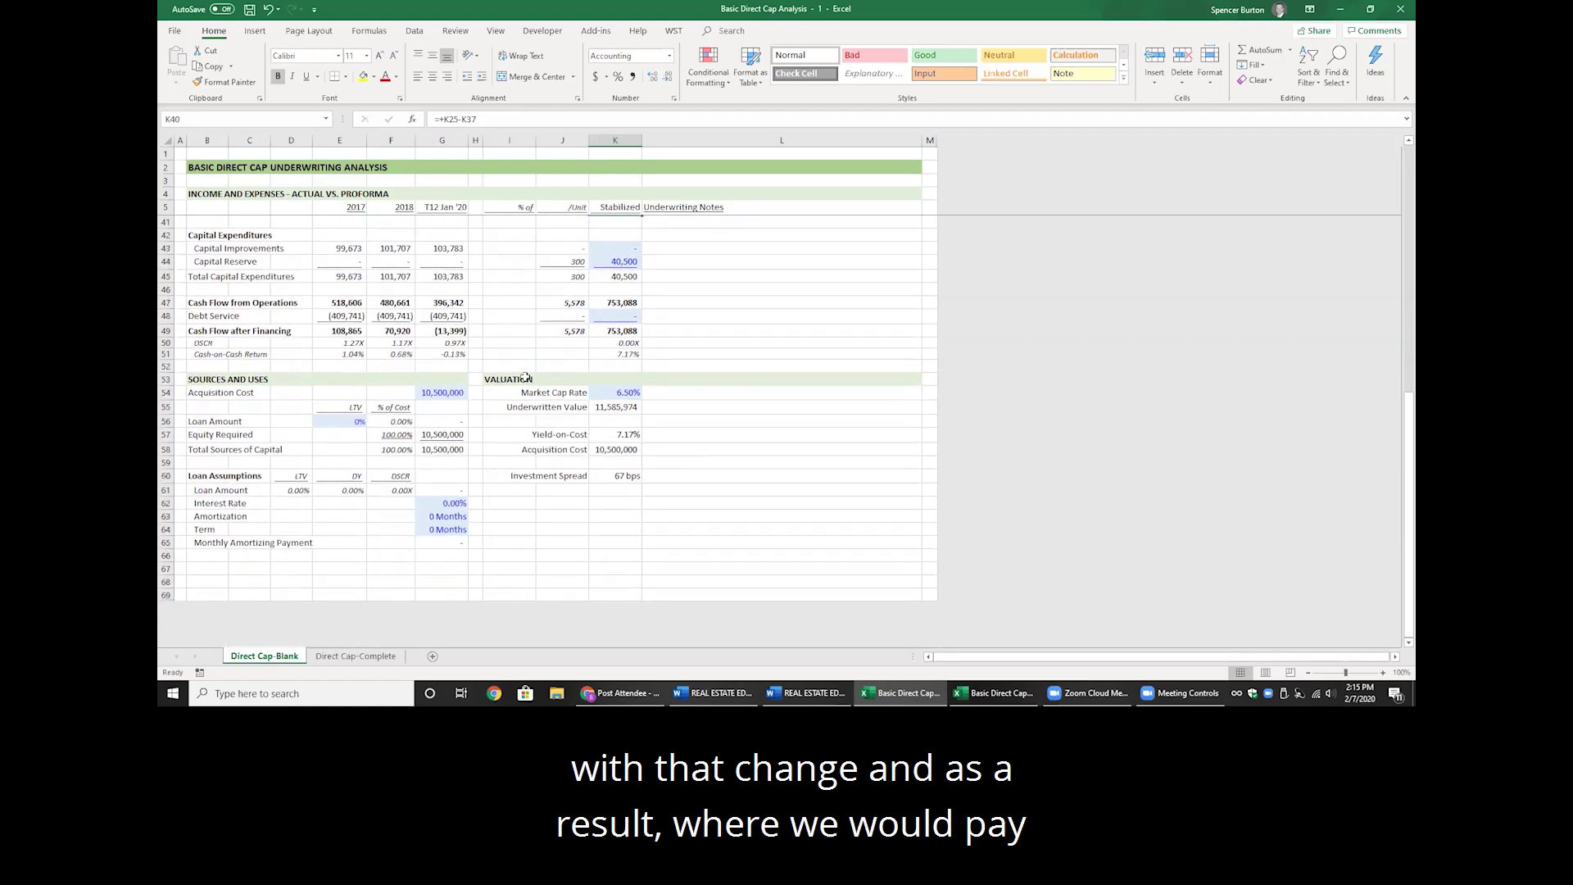
{"action": "left_click", "coordinate": [459, 393]}
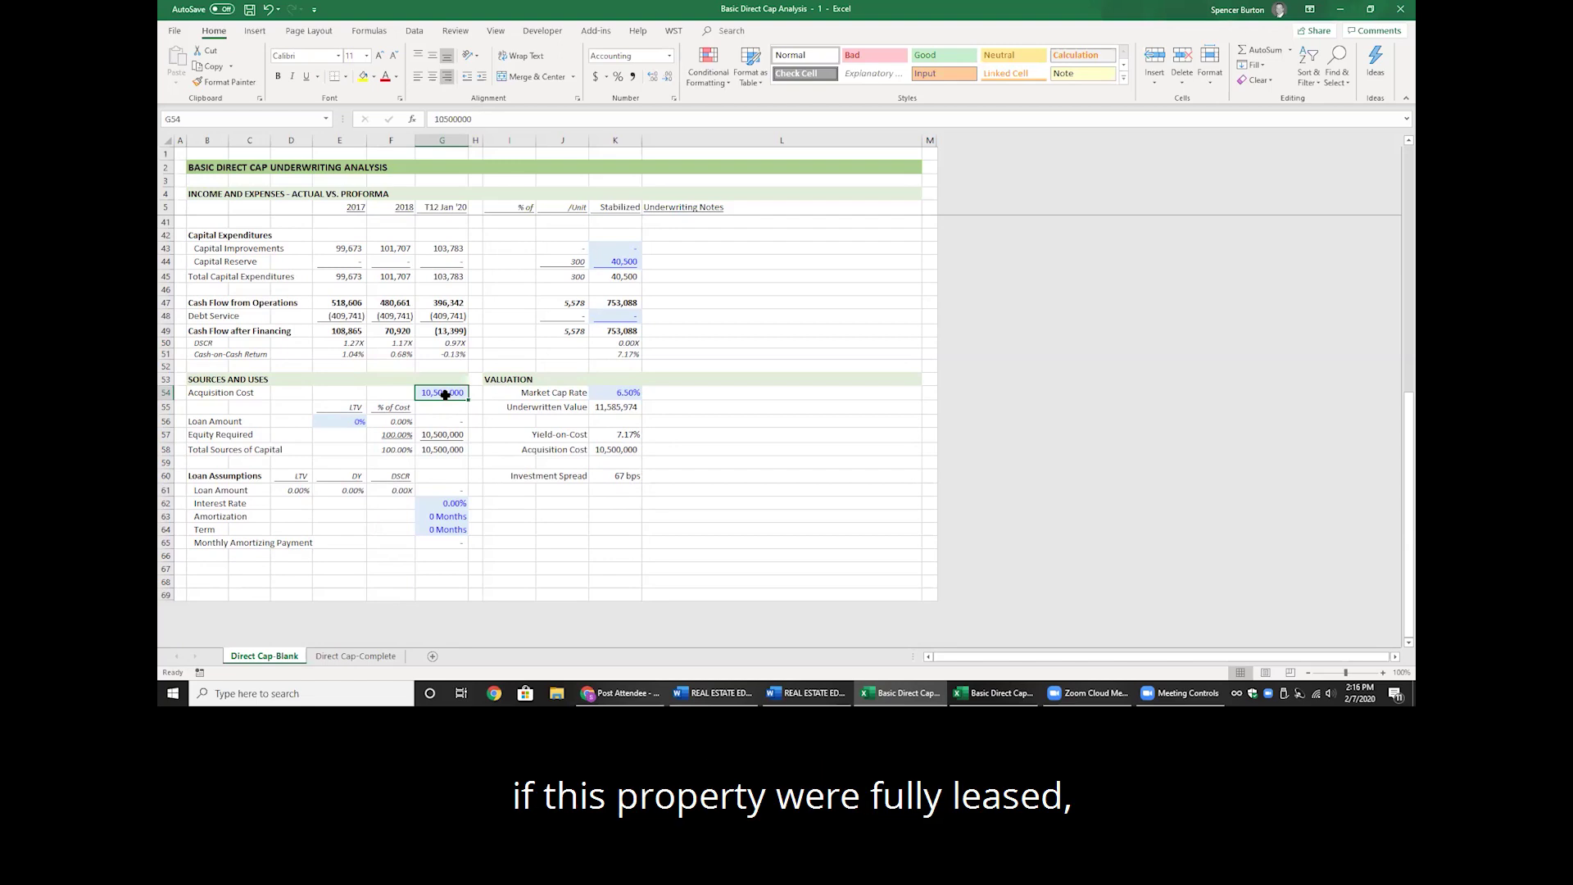
{"action": "left_click", "coordinate": [602, 407]}
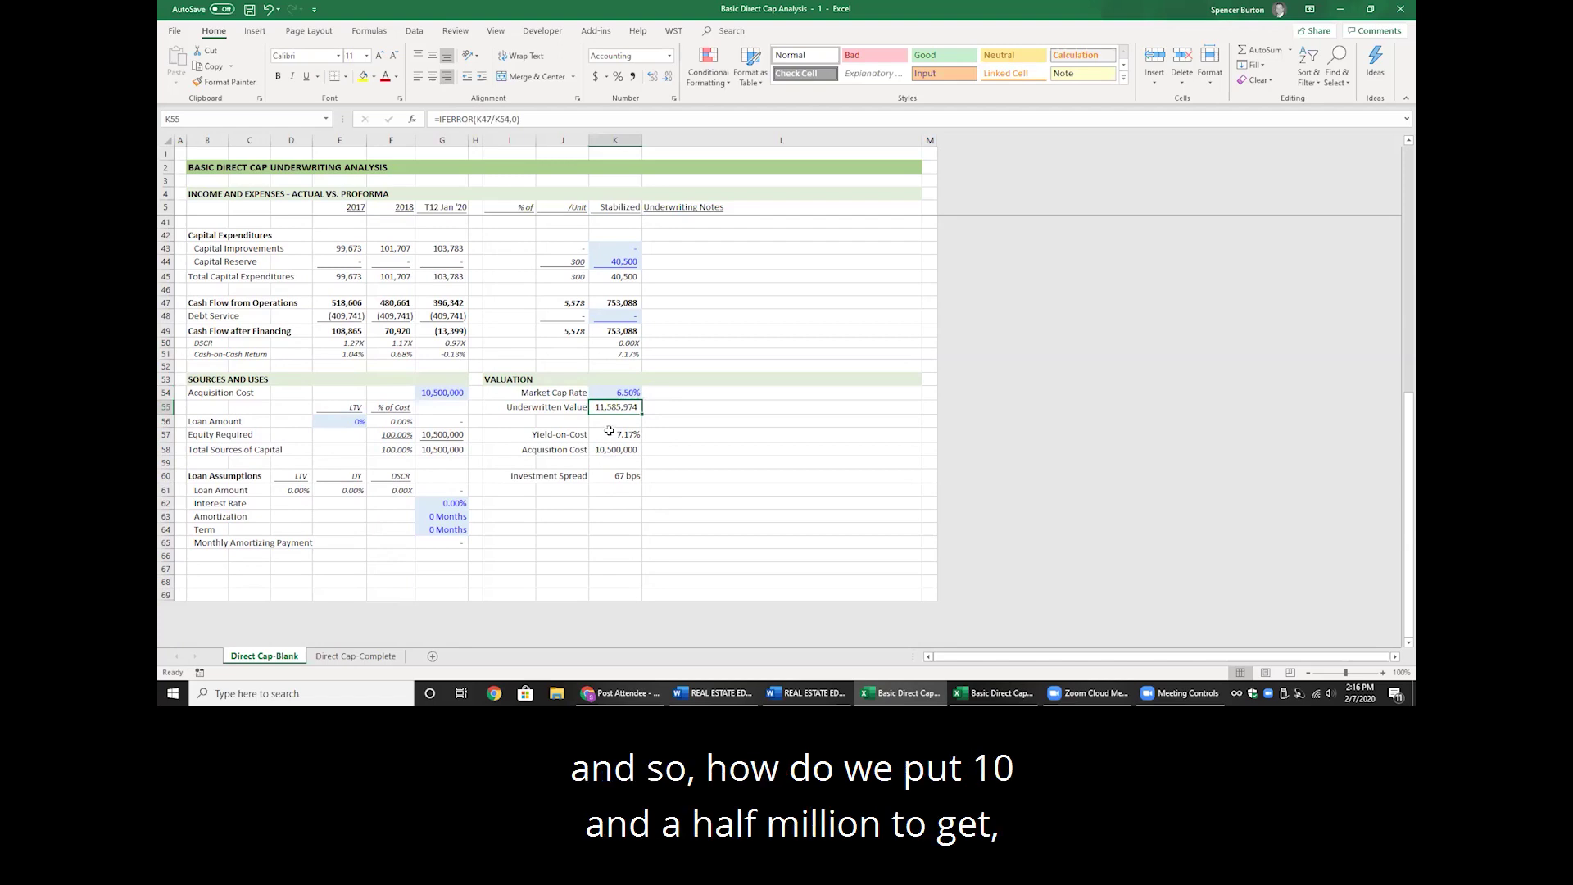
Set the loan amount's LTV to 70% in the Sources and Uses section
{"action": "left_click", "coordinate": [450, 394]}
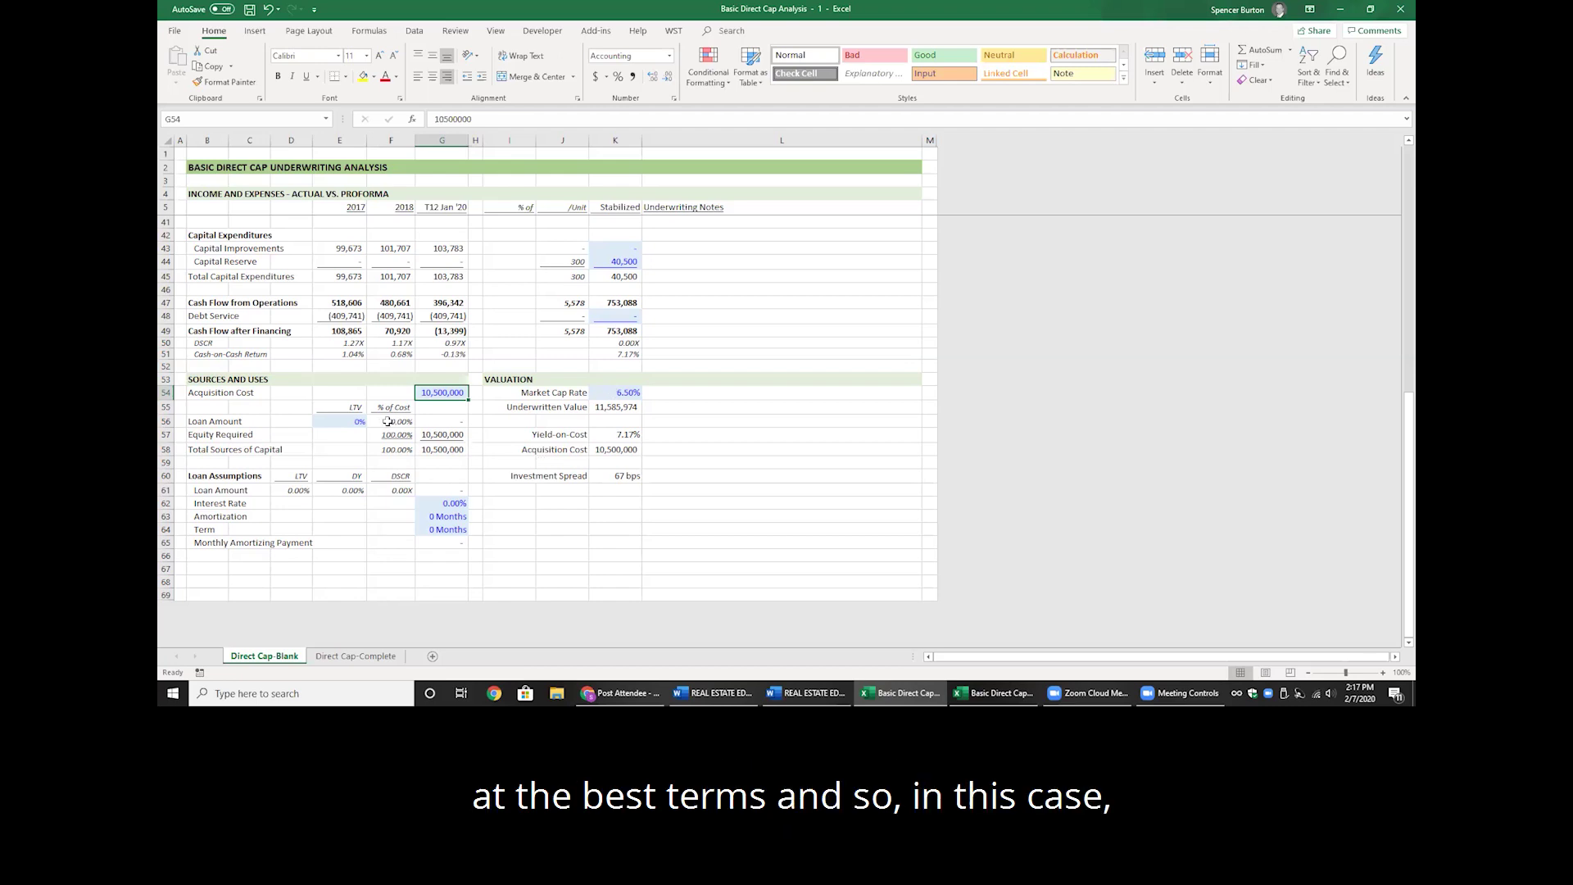
{"action": "left_click", "coordinate": [350, 420]}
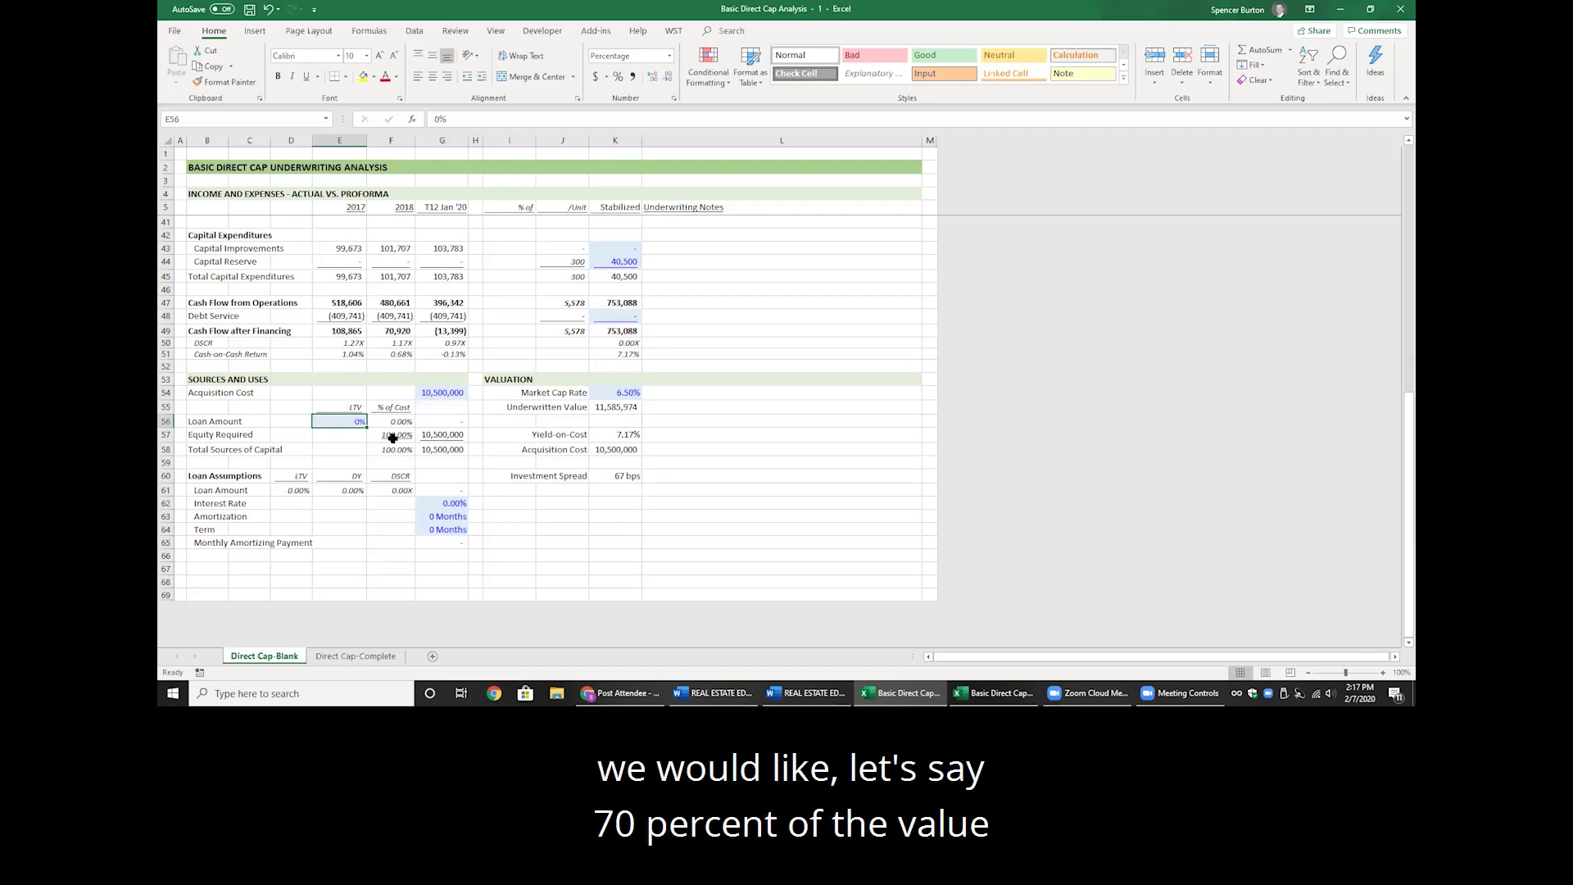
{"action": "left_click", "coordinate": [620, 411]}
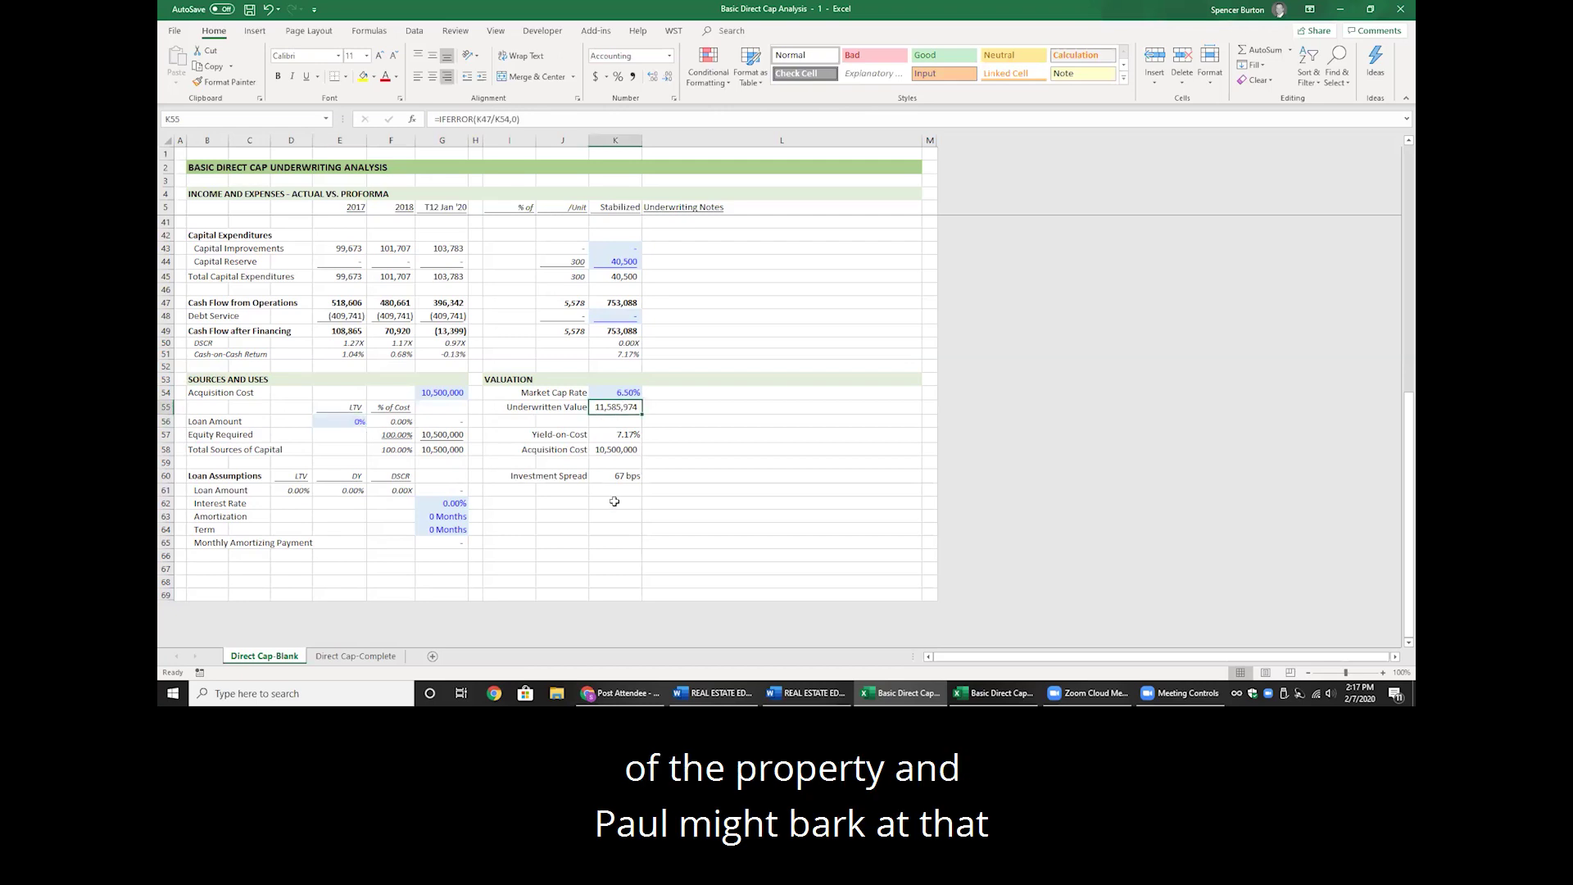
{"action": "left_click", "coordinate": [356, 421]}
{"action": "type", "text": "70"}
{"action": "key", "text": "Return"}
{"action": "key", "text": "Up"}
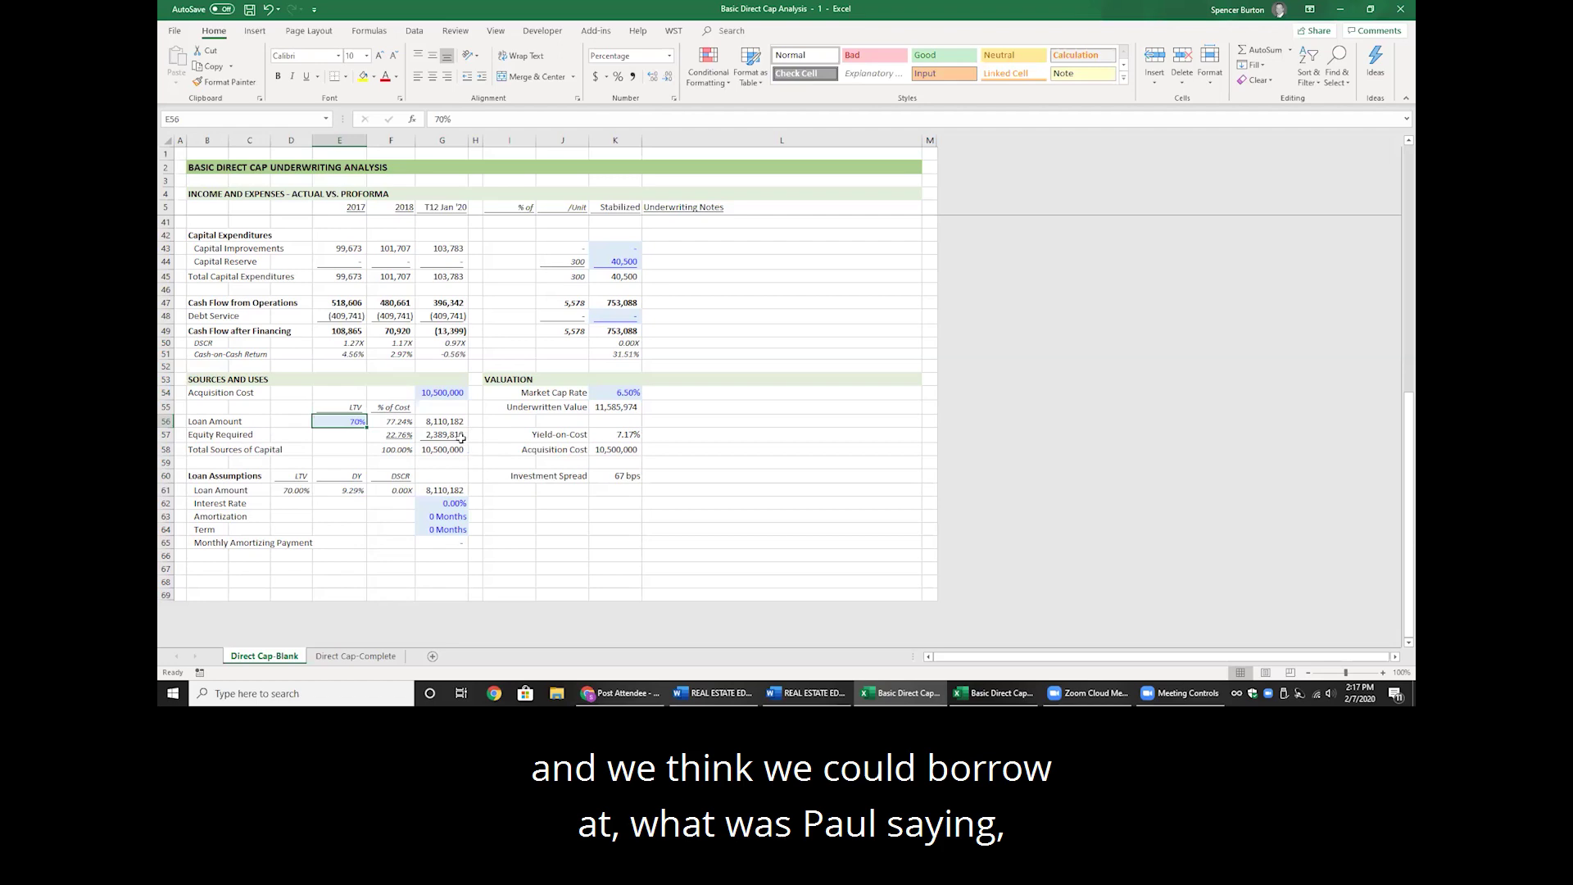
Set the interest rate in the loan assumptions to 3.7%
{"action": "left_click", "coordinate": [456, 502]}
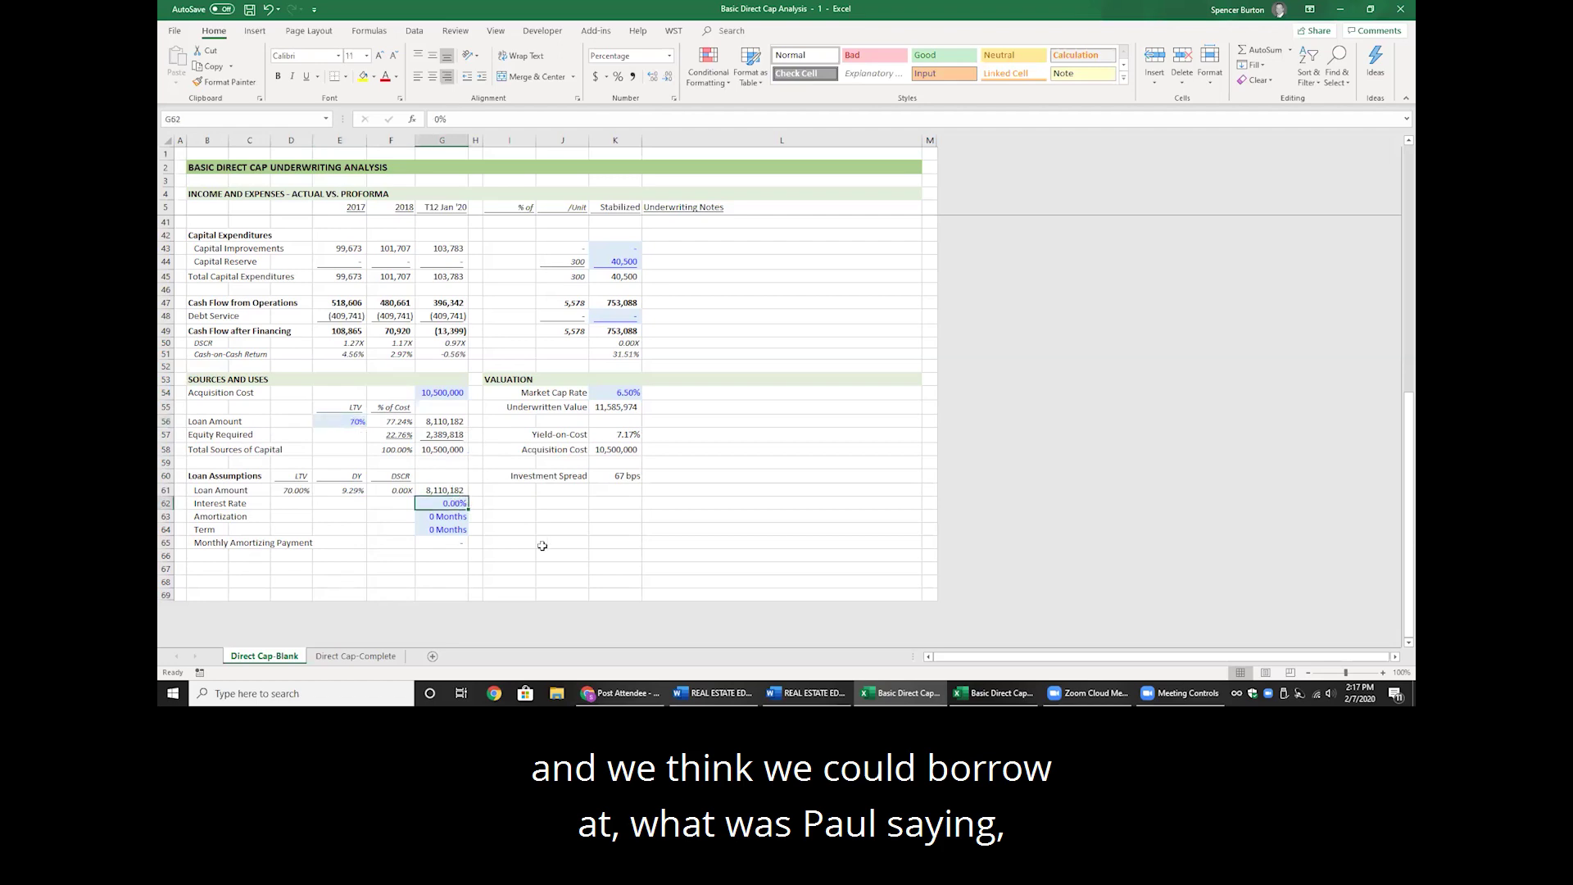
{"action": "type", "text": "3."}
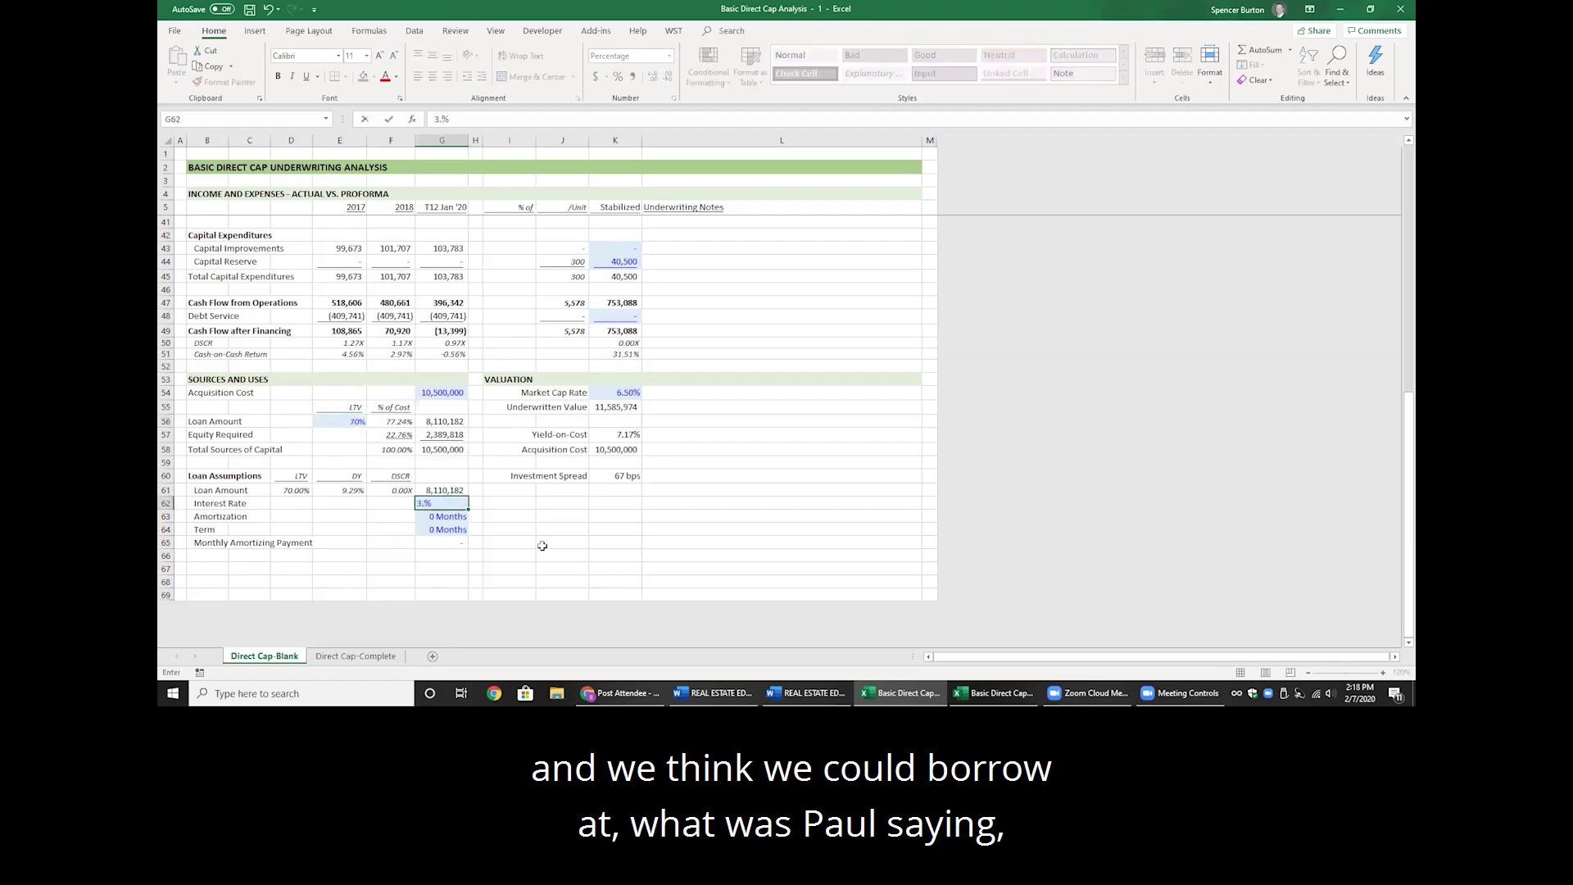
{"action": "type", "text": "7"}
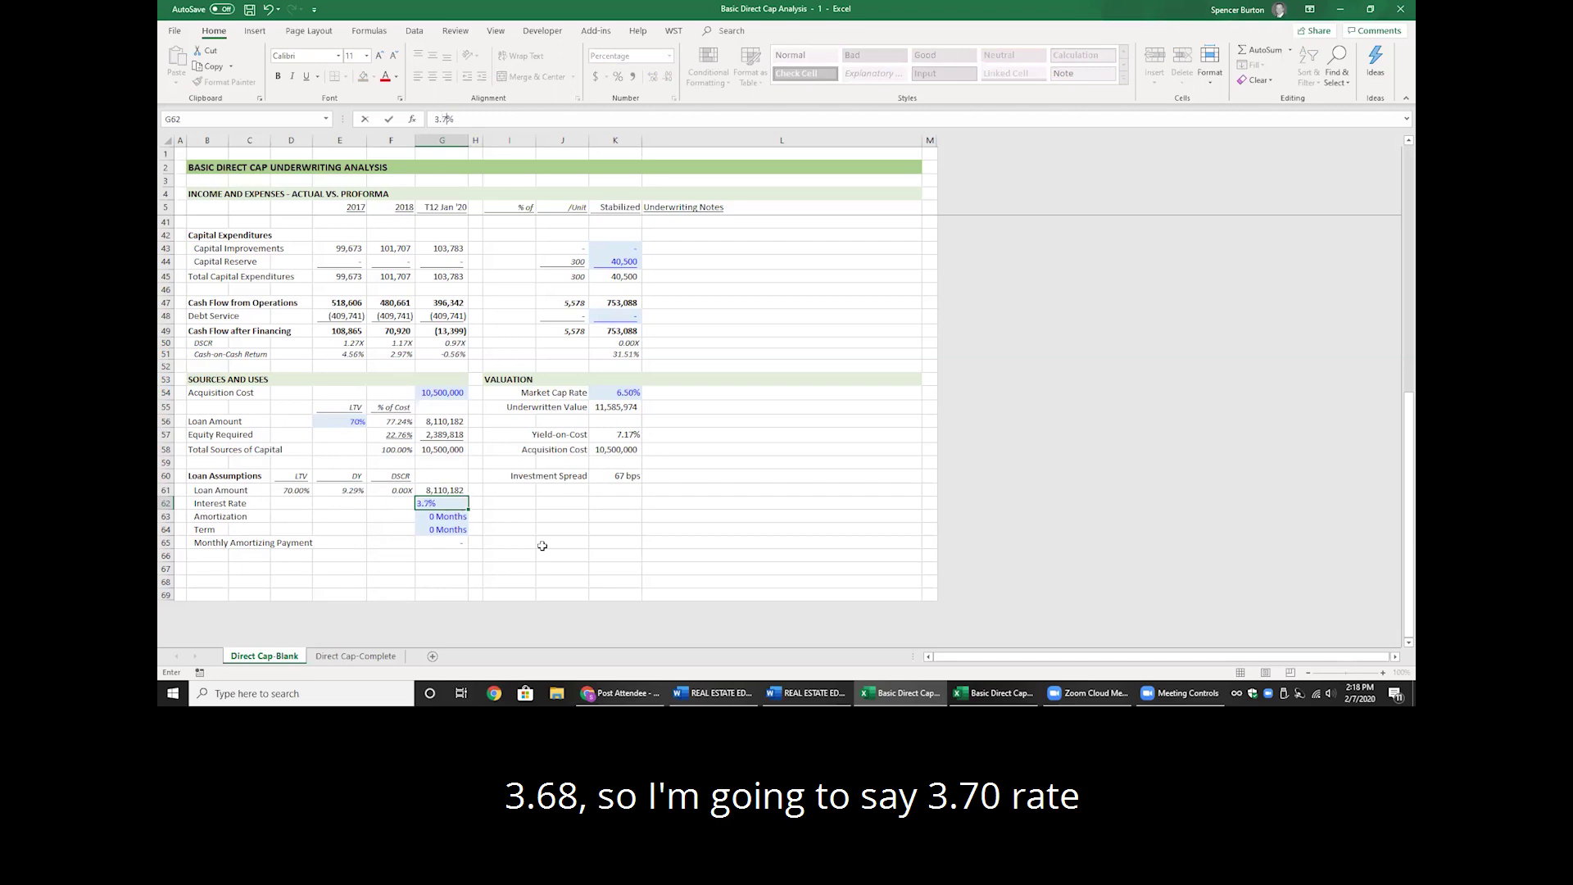
{"action": "key", "text": "ctrl+Return"}
Set the loan's amortization to 360 months and its term to 120 months
{"action": "key", "text": "Down"}
{"action": "type", "text": "360"}
{"action": "key", "text": "Return"}
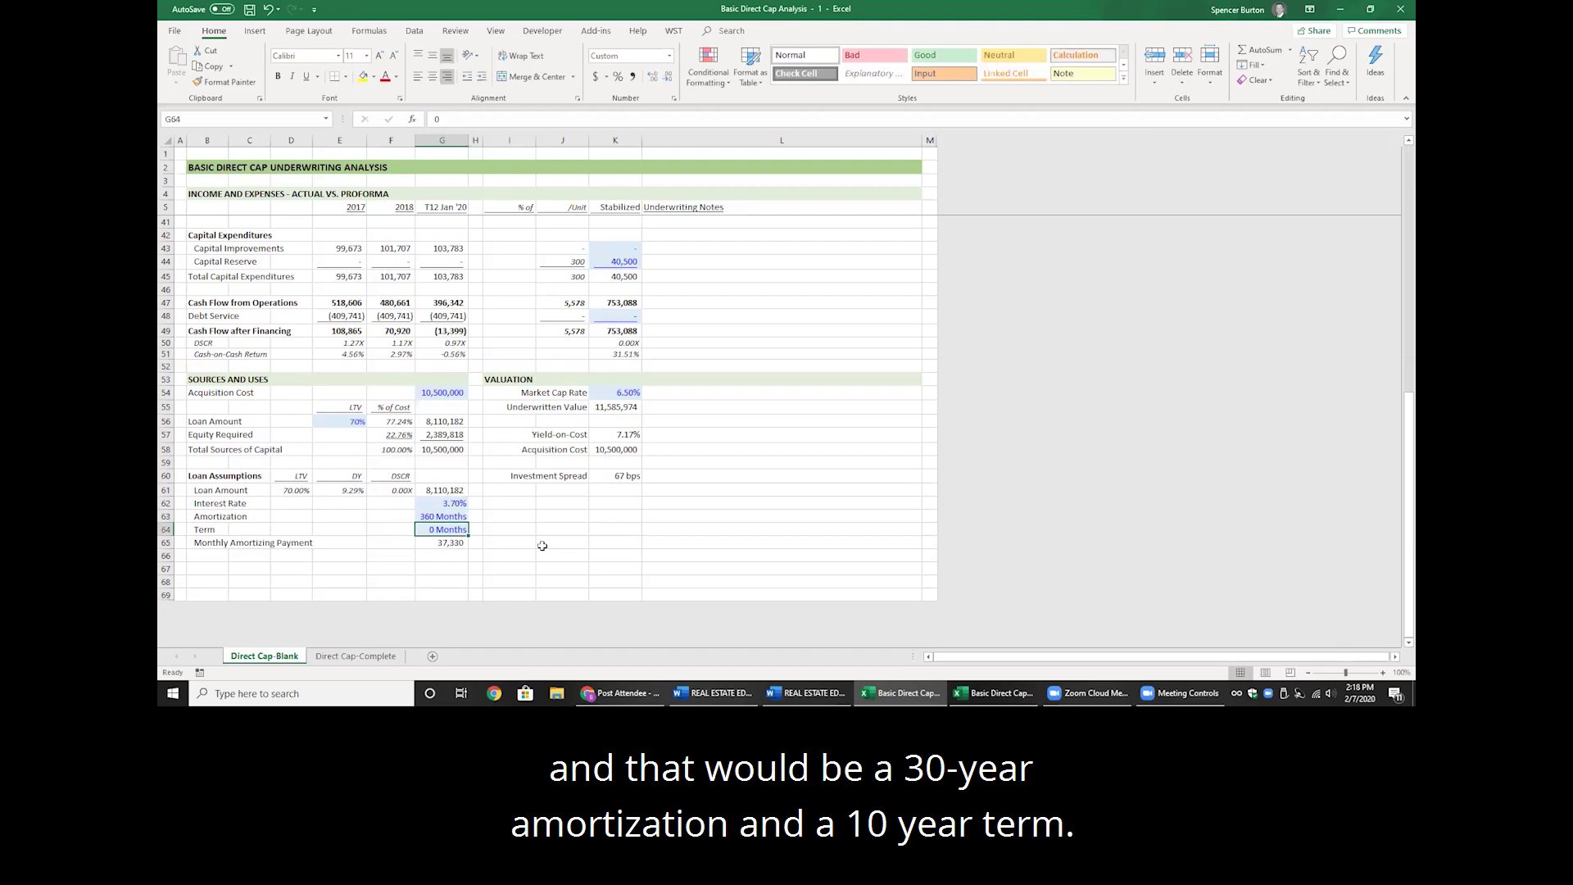
{"action": "type", "text": "120"}
{"action": "key", "text": "ctrl+Return"}
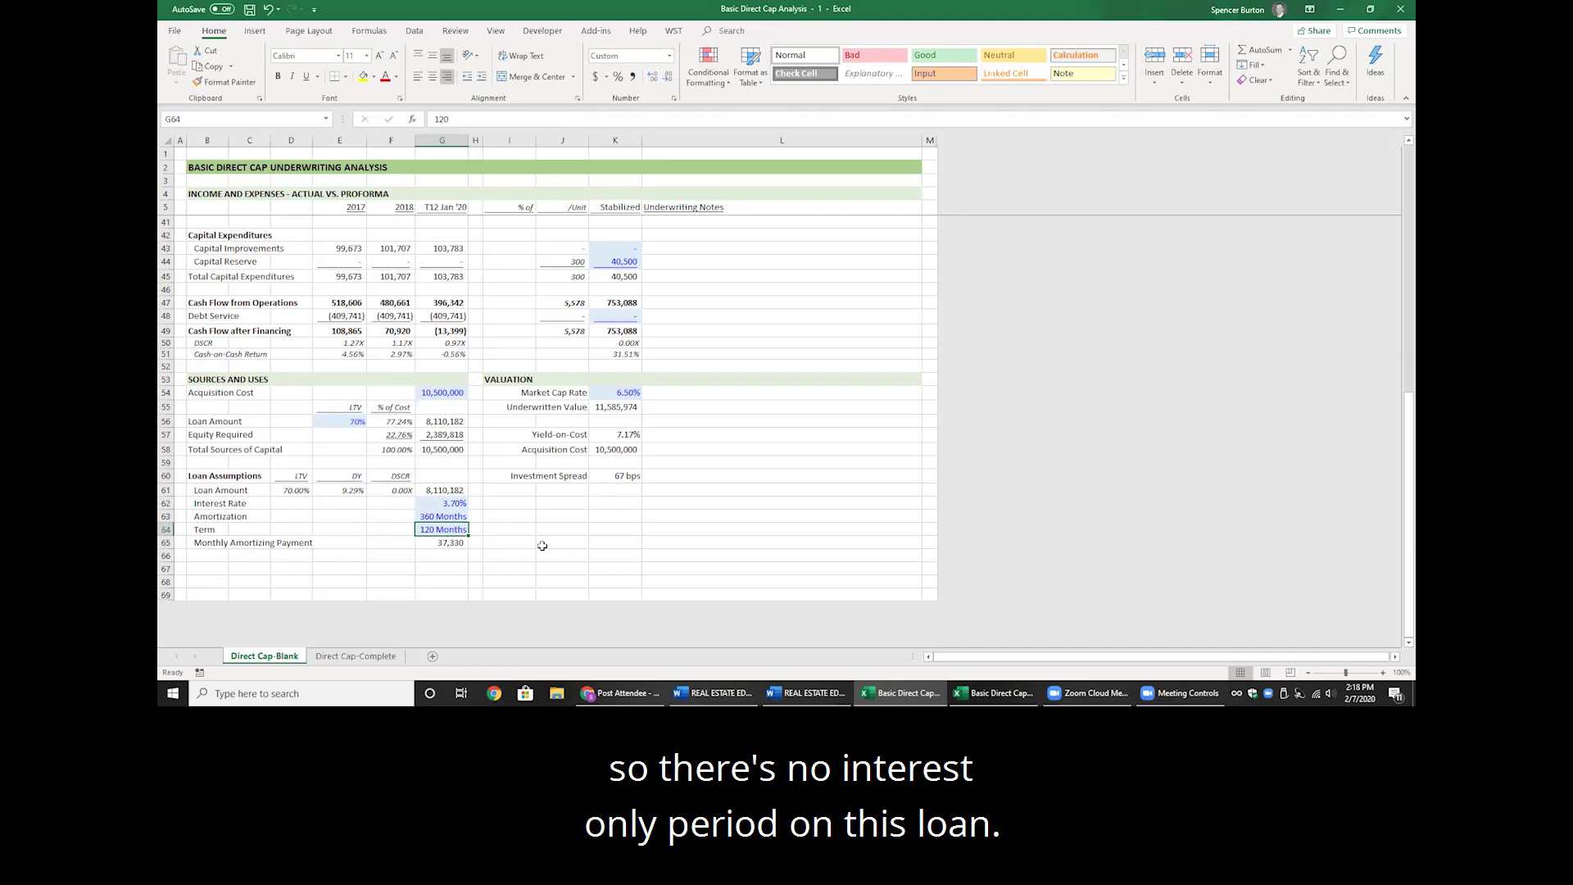
Change the loan's interest rate to 3.5%
{"action": "key", "text": "Up"}
{"action": "key", "text": "Up"}
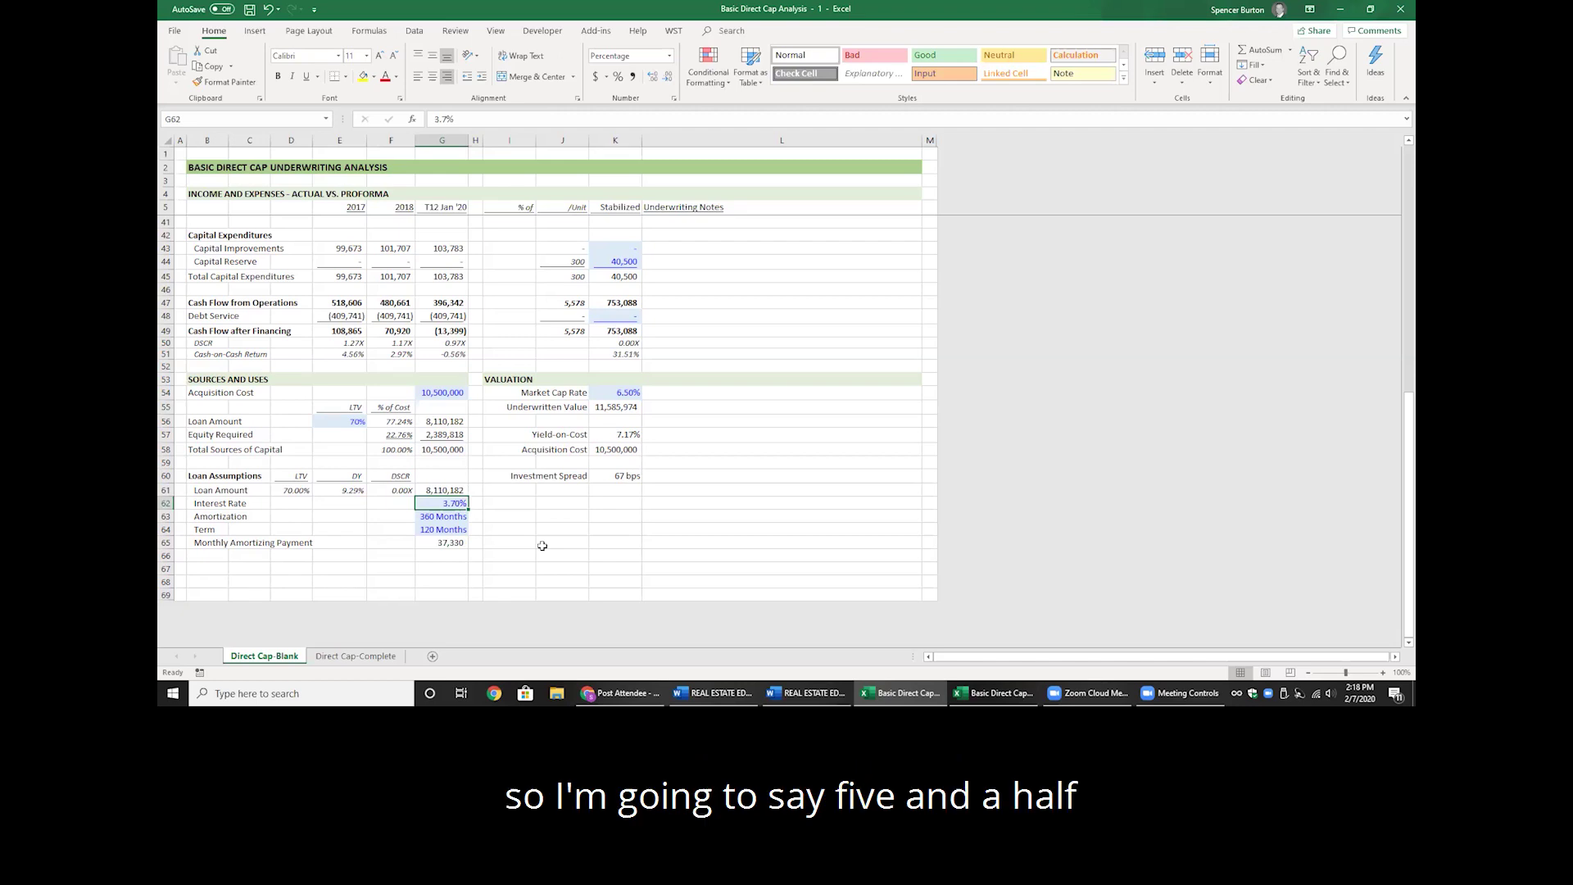
{"action": "type", "text": "3.5"}
{"action": "key", "text": "Return"}
{"action": "key", "text": "Up"}
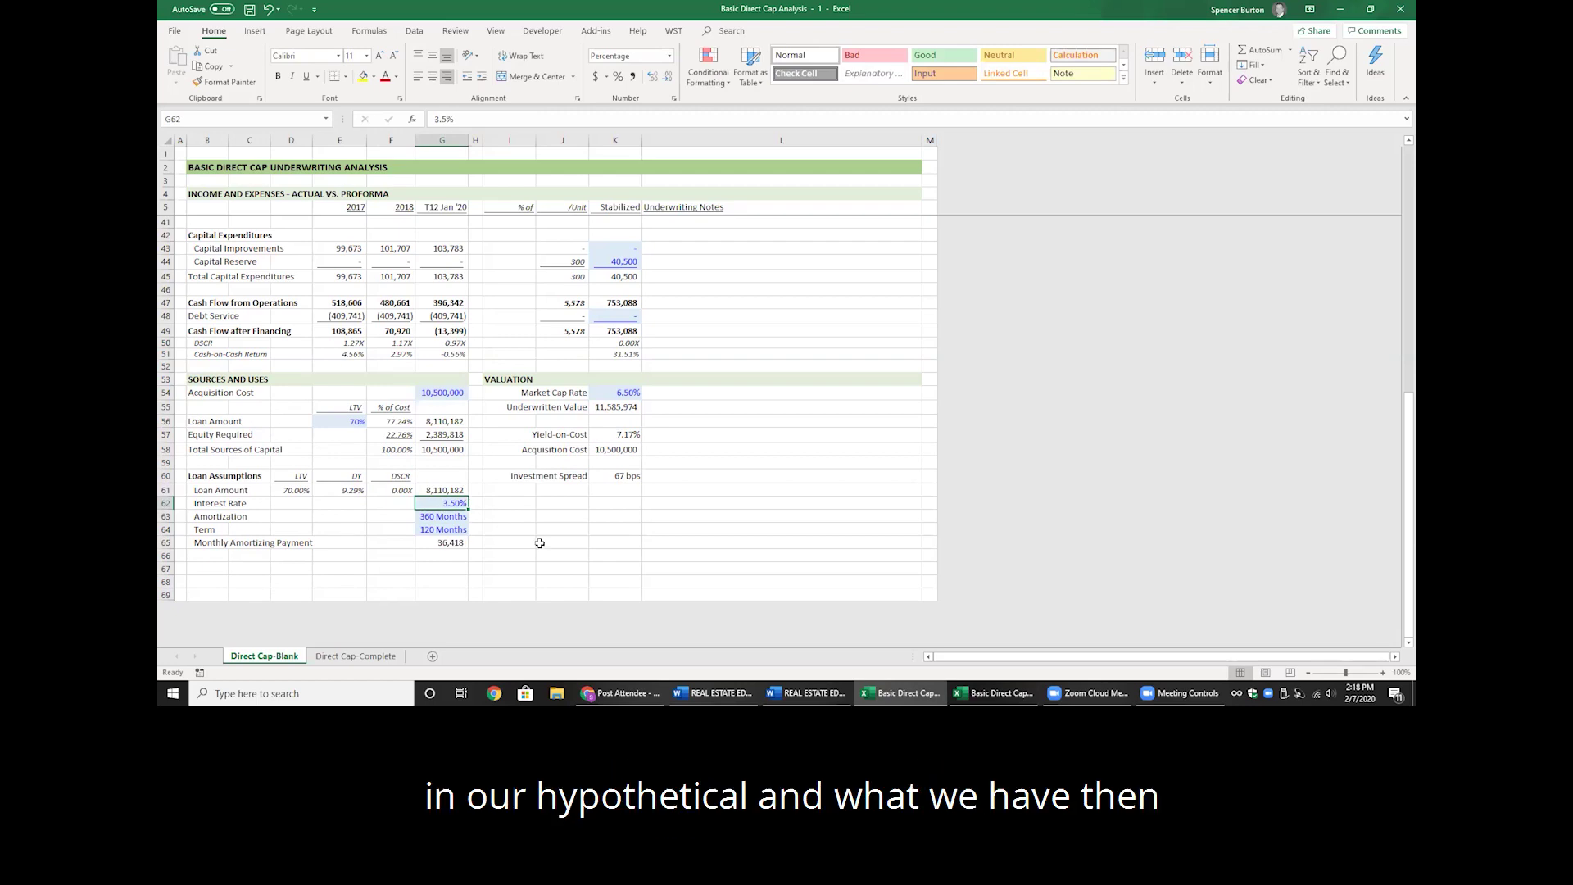
Review the loan amount against underwritten value and acquisition cost, along with the equity required and the investment spread
{"action": "left_click", "coordinate": [463, 492]}
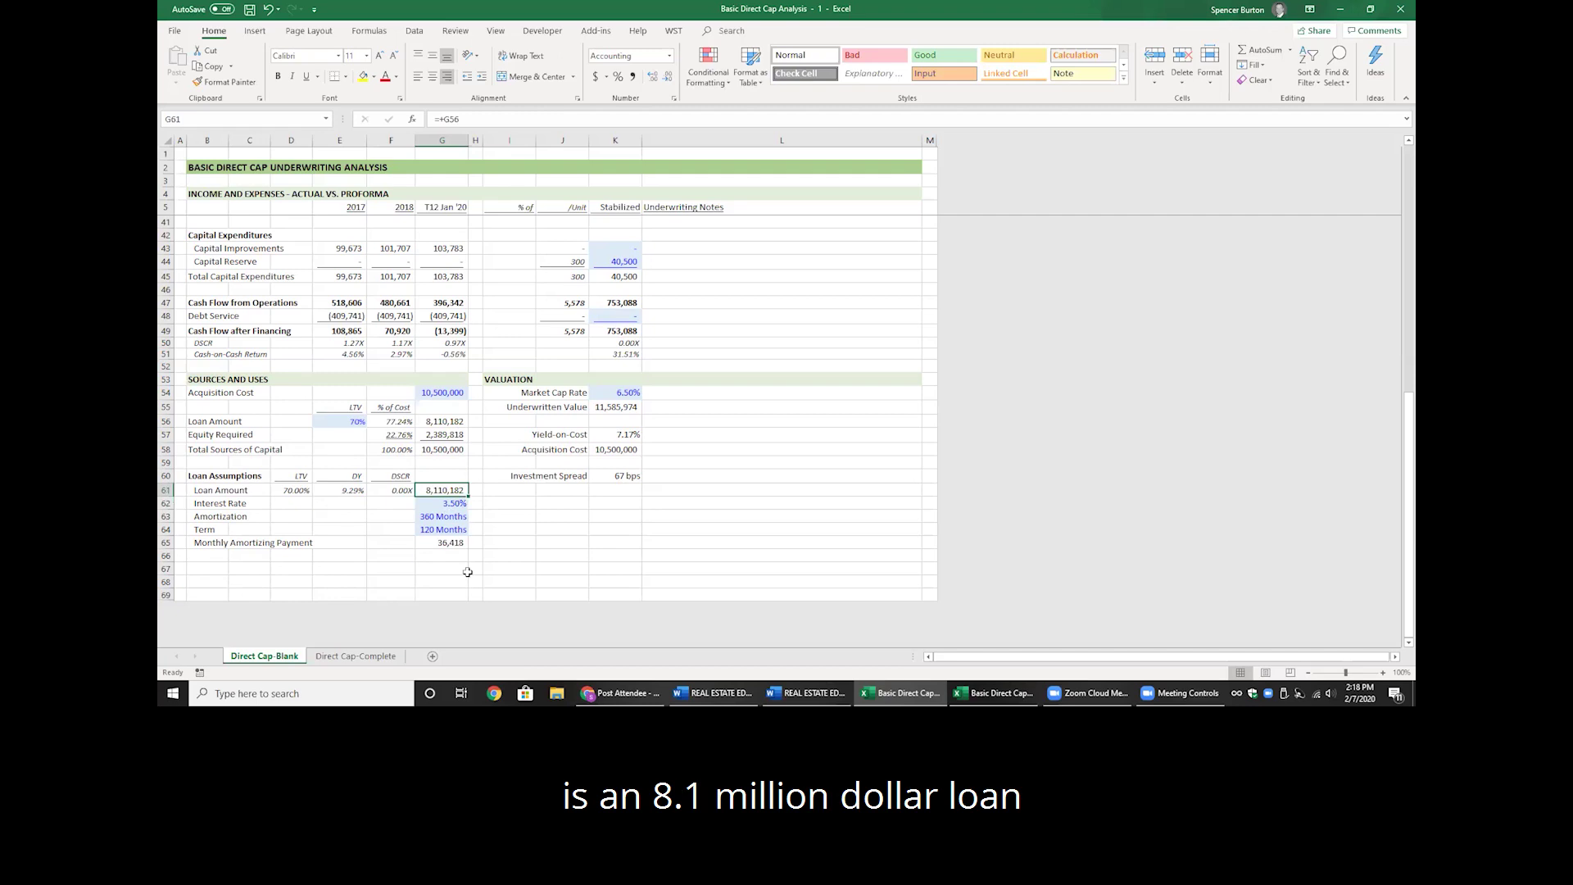
{"action": "left_click", "coordinate": [610, 407]}
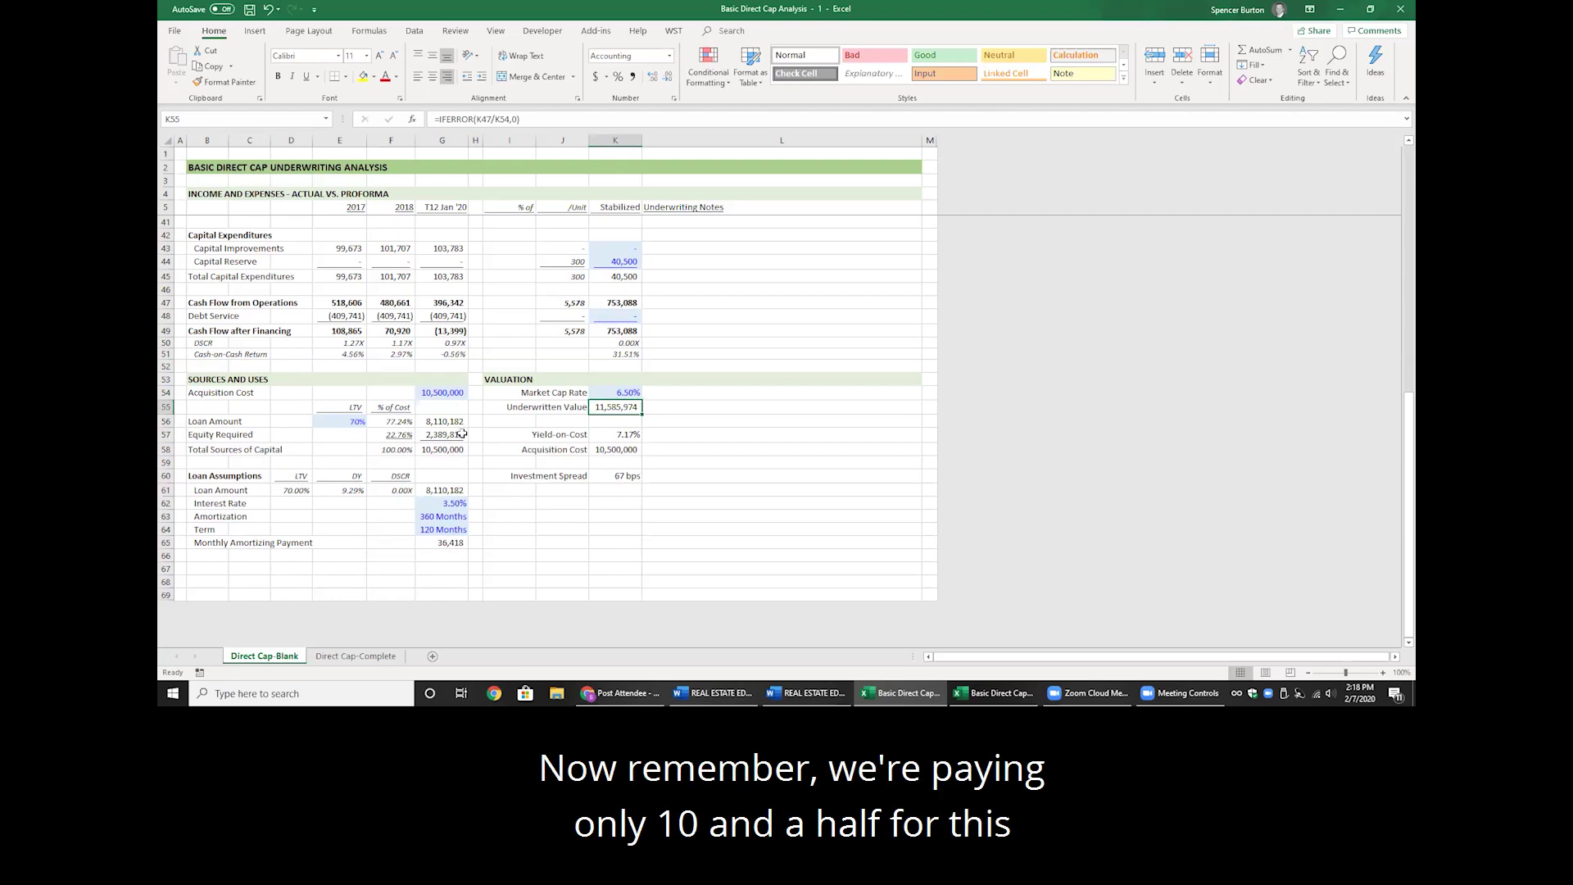
{"action": "left_click", "coordinate": [444, 396]}
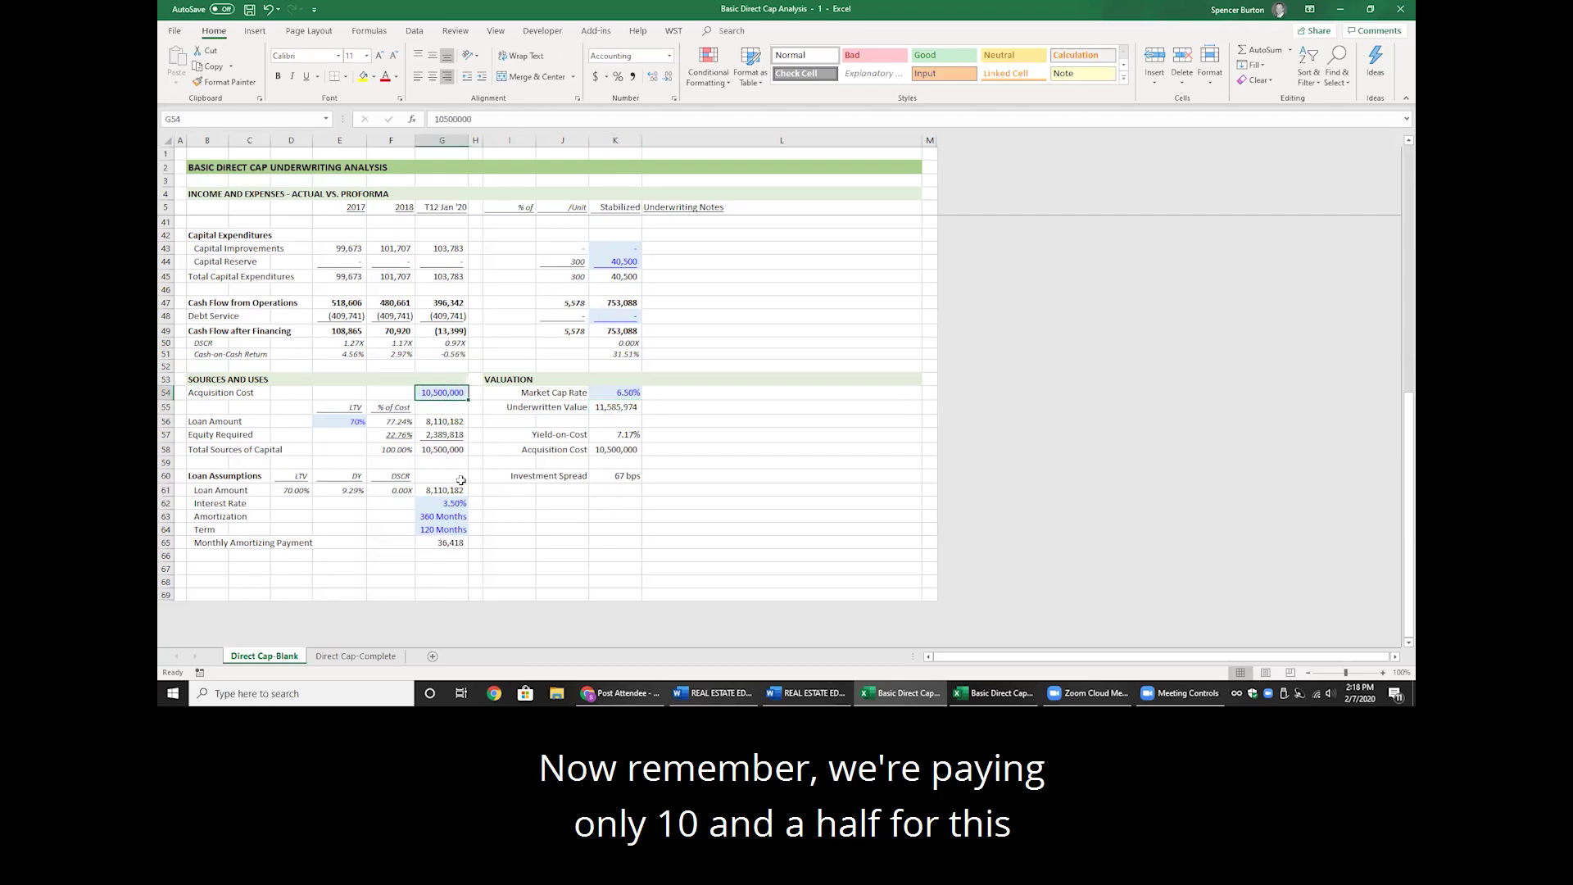
{"action": "left_click", "coordinate": [591, 410]}
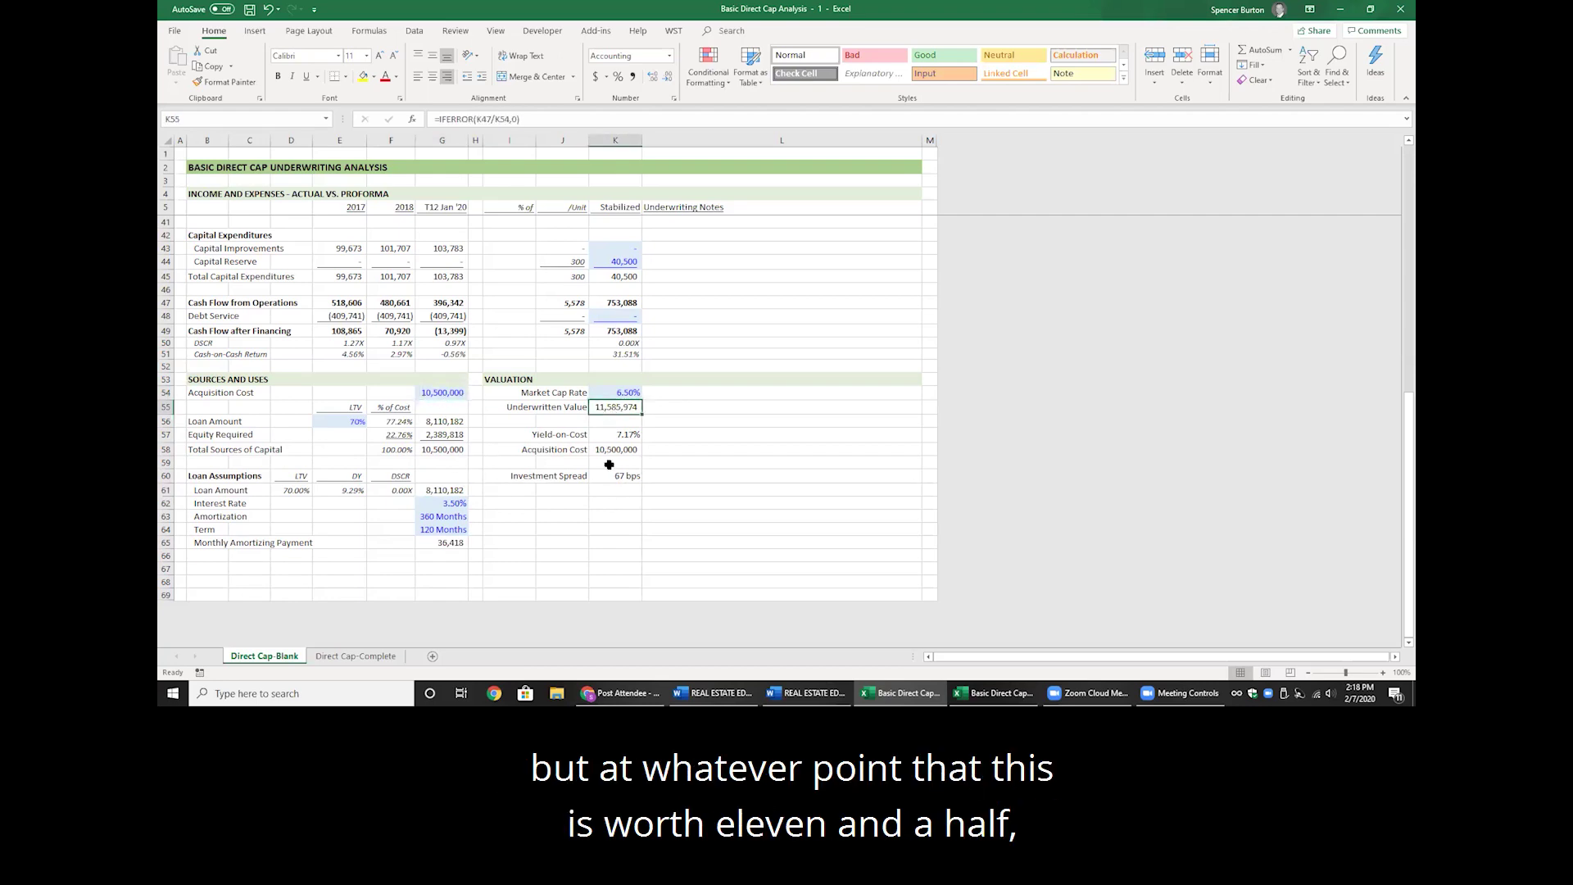
{"action": "left_click", "coordinate": [455, 489]}
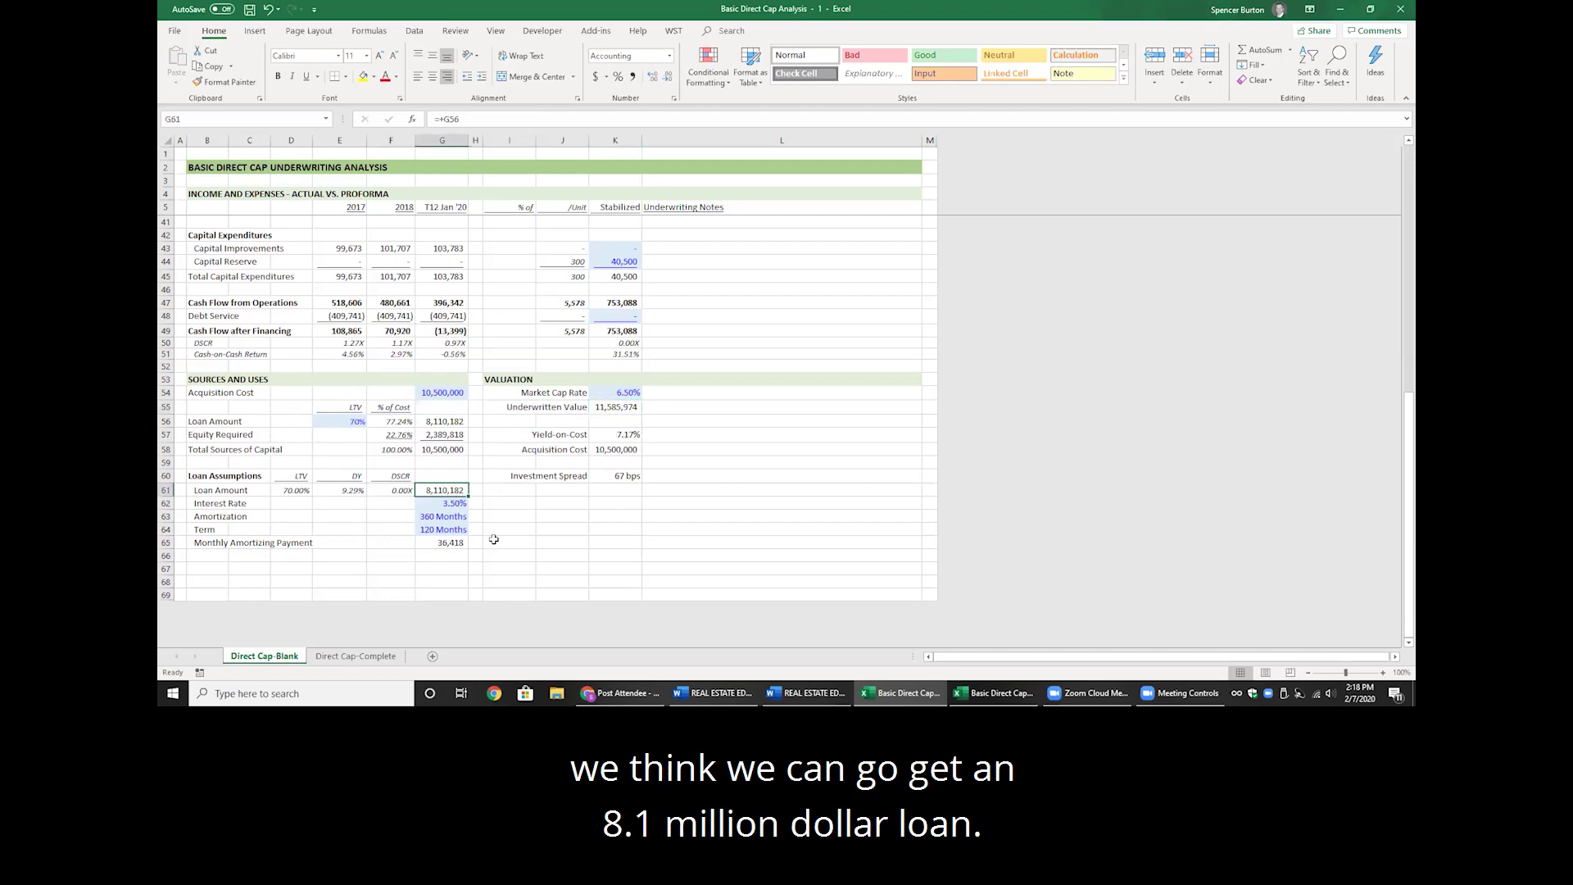
{"action": "left_click", "coordinate": [456, 434]}
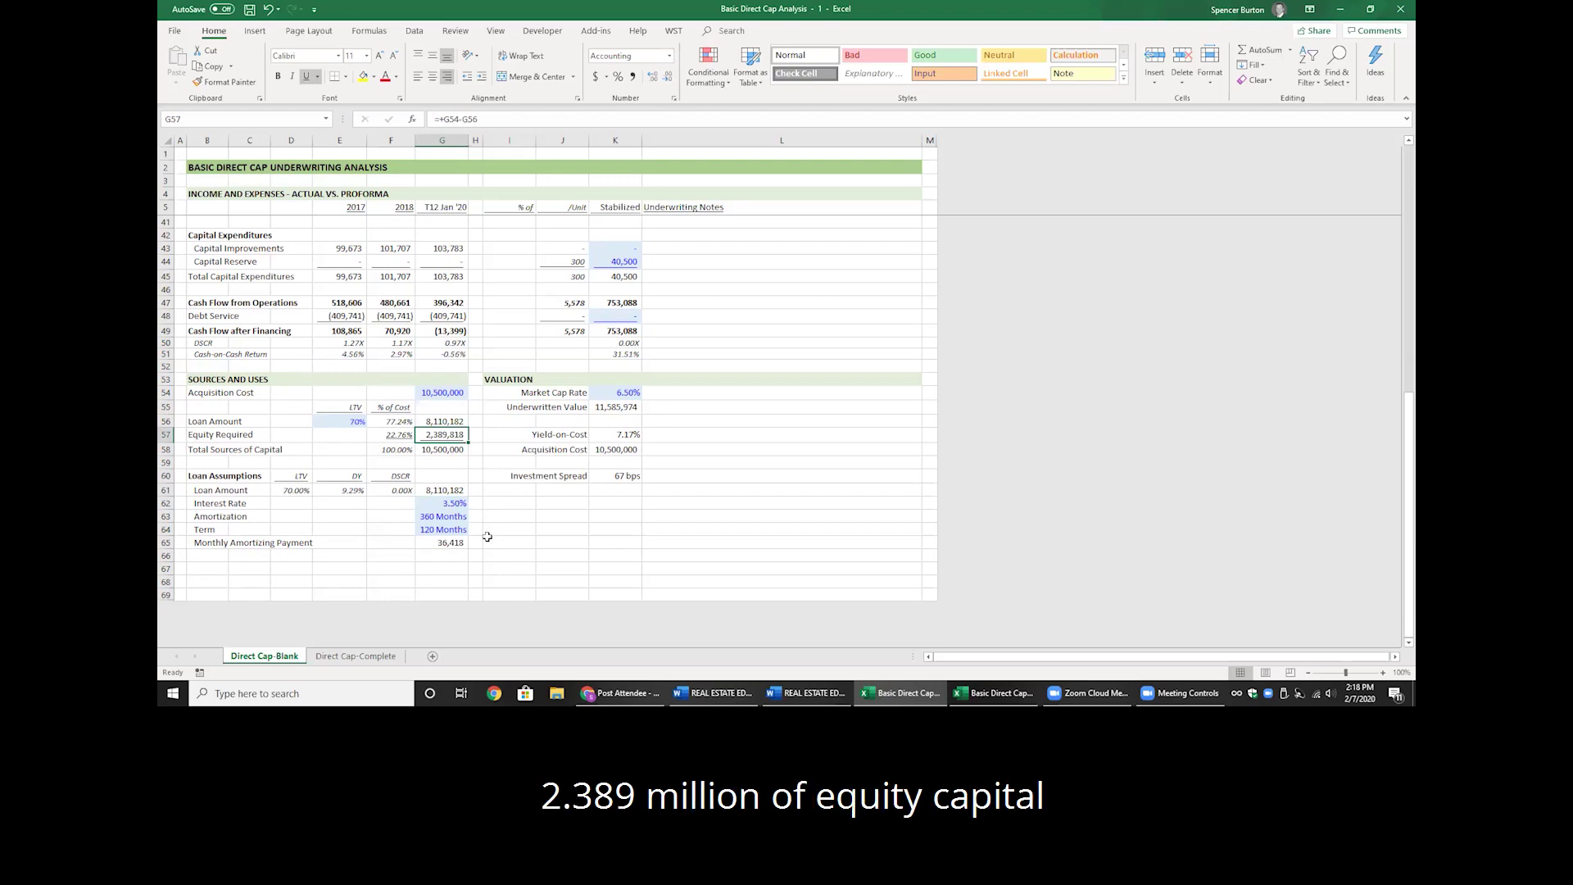
{"action": "left_click_drag", "start_coordinate": [619, 394], "coordinate": [626, 476]}
{"action": "left_click", "coordinate": [626, 476]}
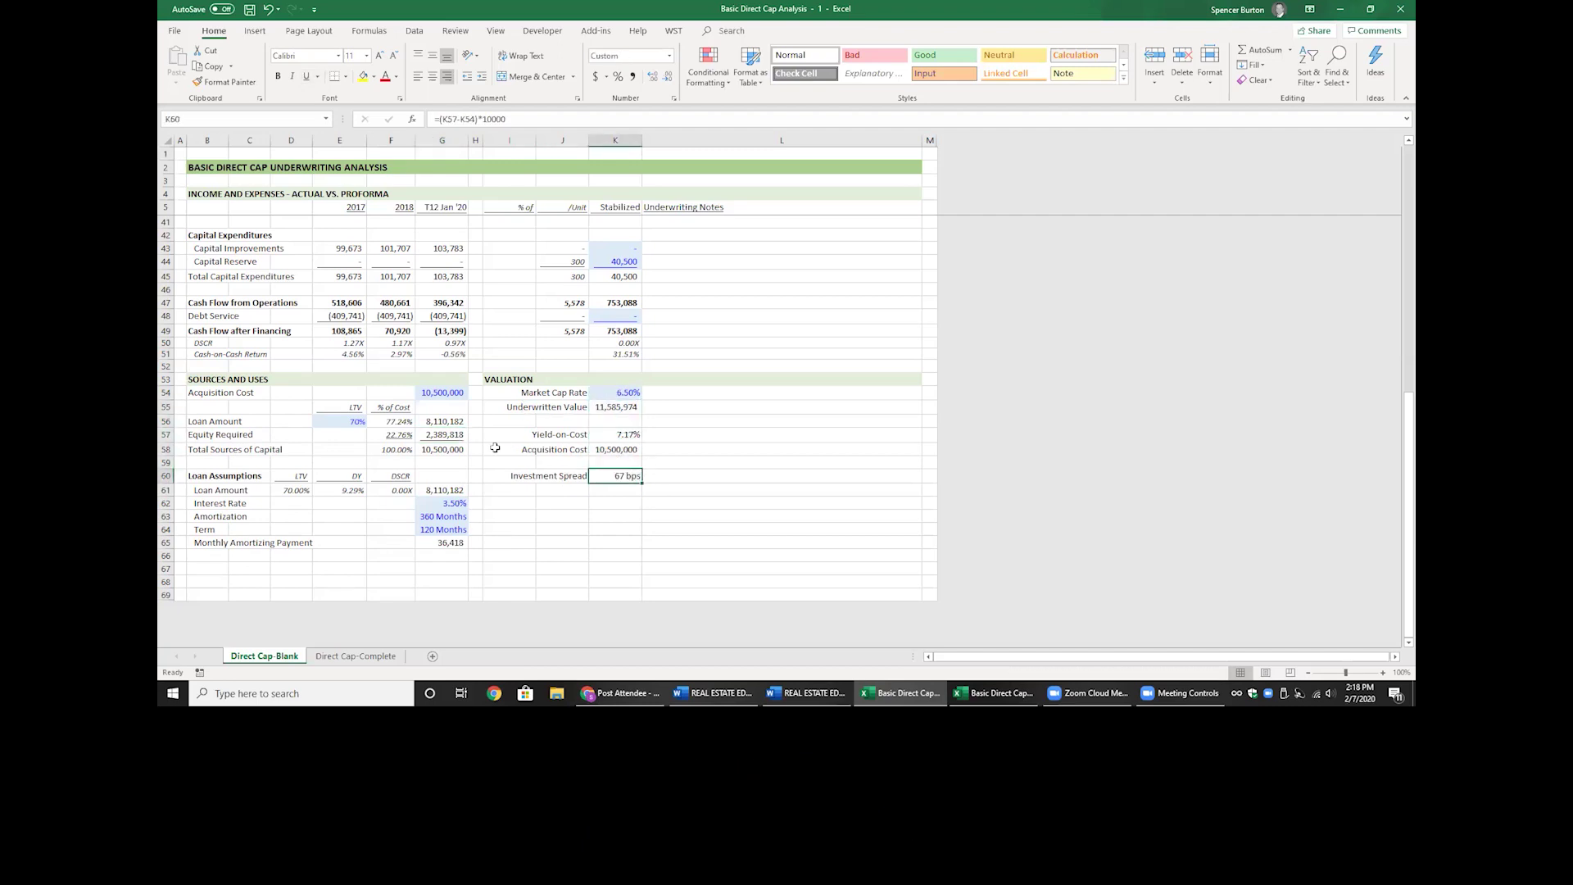
Examine the loan sizing metrics for the loan amount: LTV, debt yield (DY) and DSCR
{"action": "left_click", "coordinate": [291, 490]}
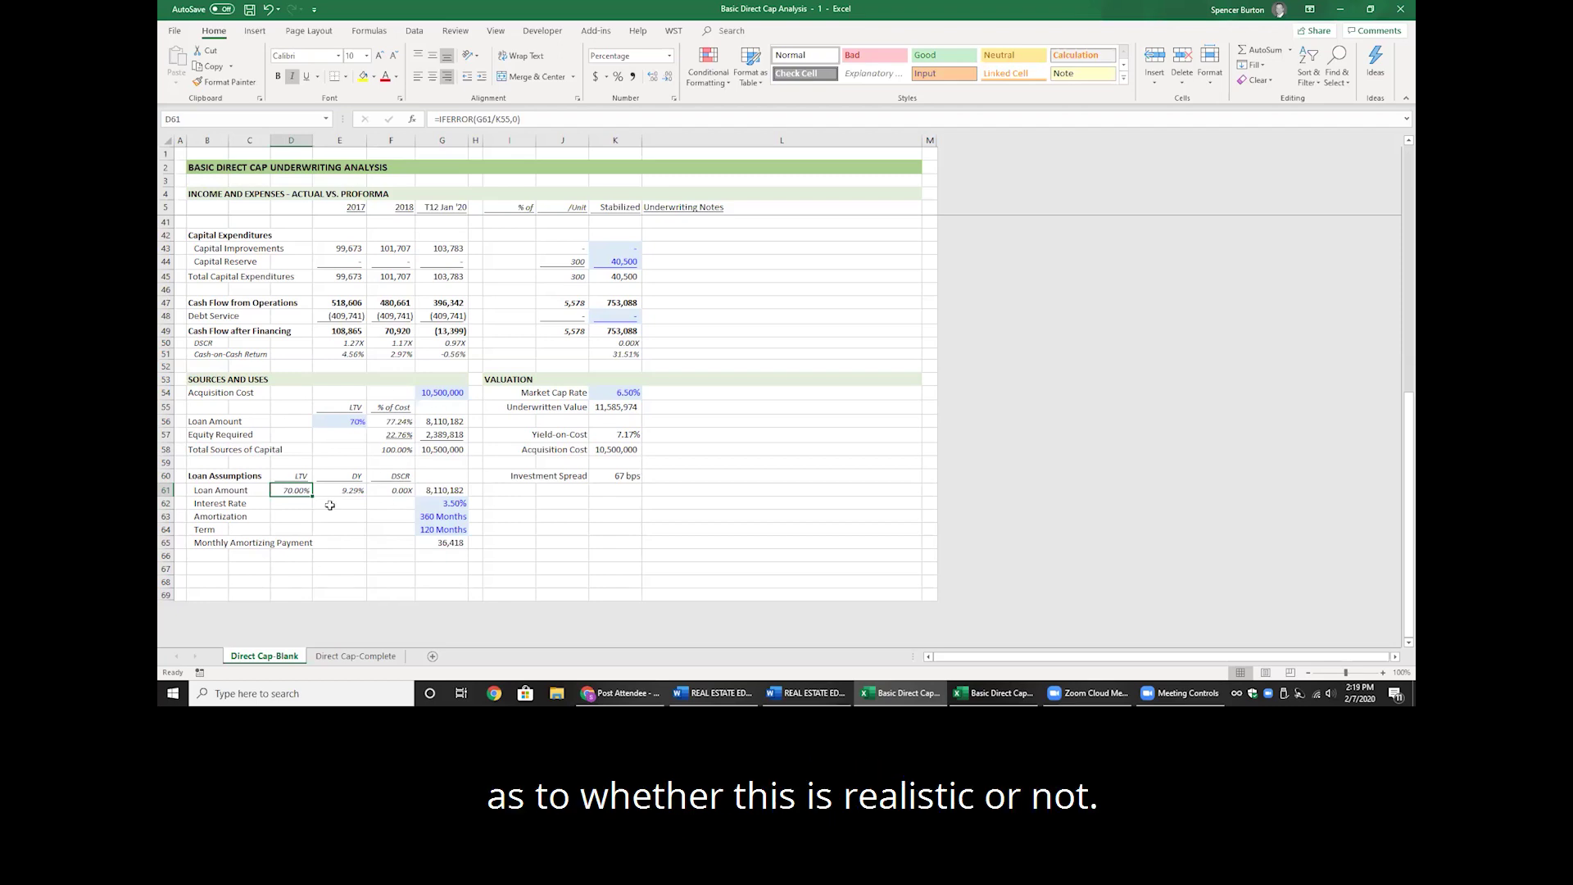
{"action": "left_click", "coordinate": [295, 478]}
{"action": "left_click", "coordinate": [296, 490]}
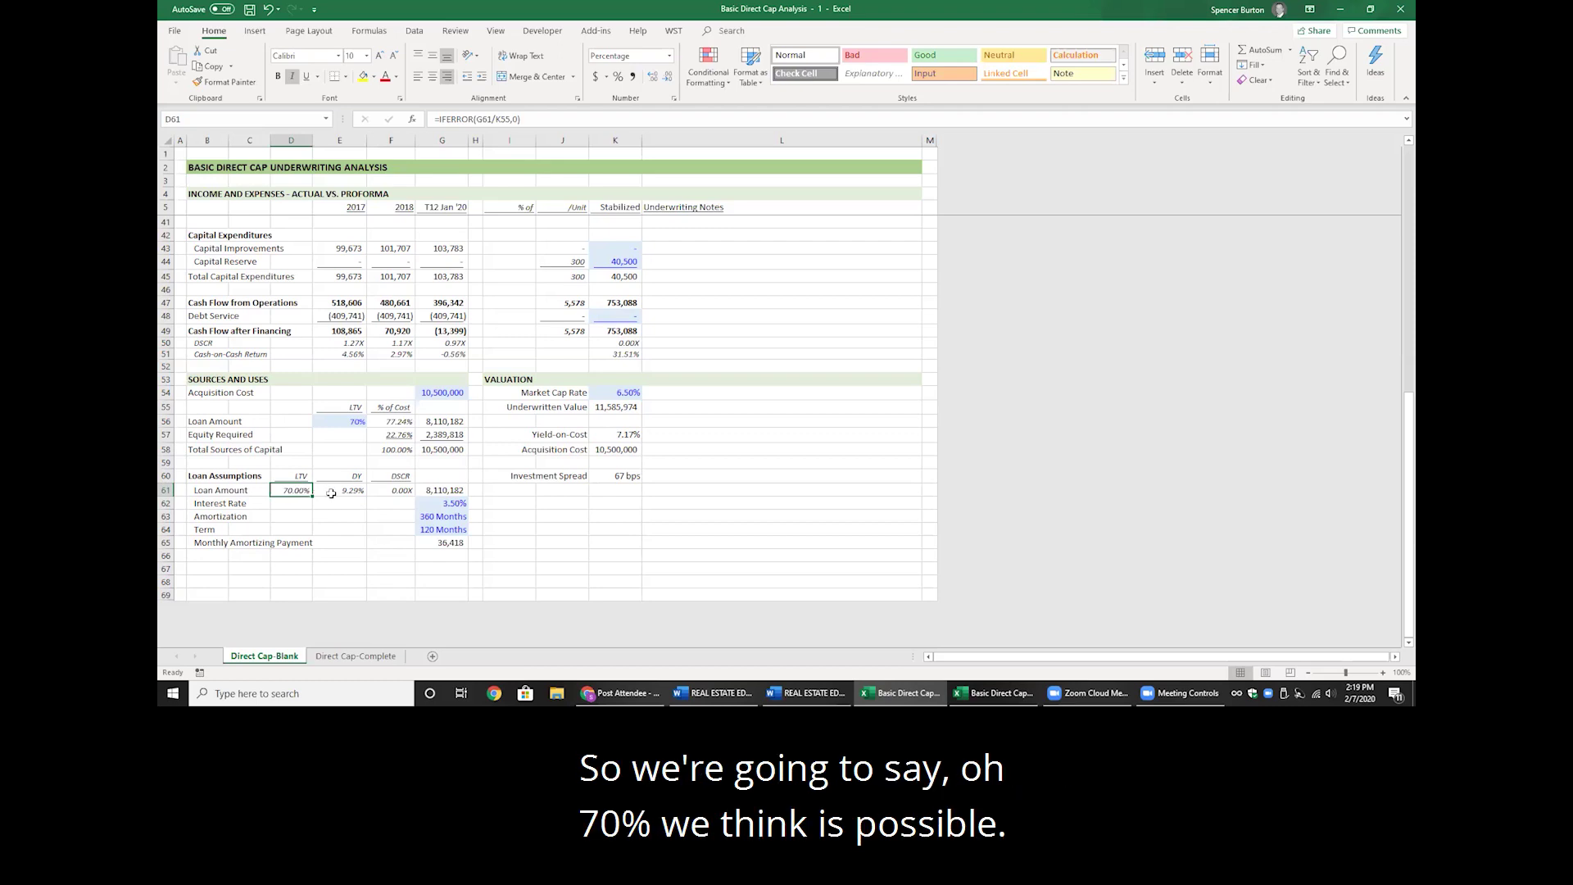
{"action": "left_click", "coordinate": [334, 491]}
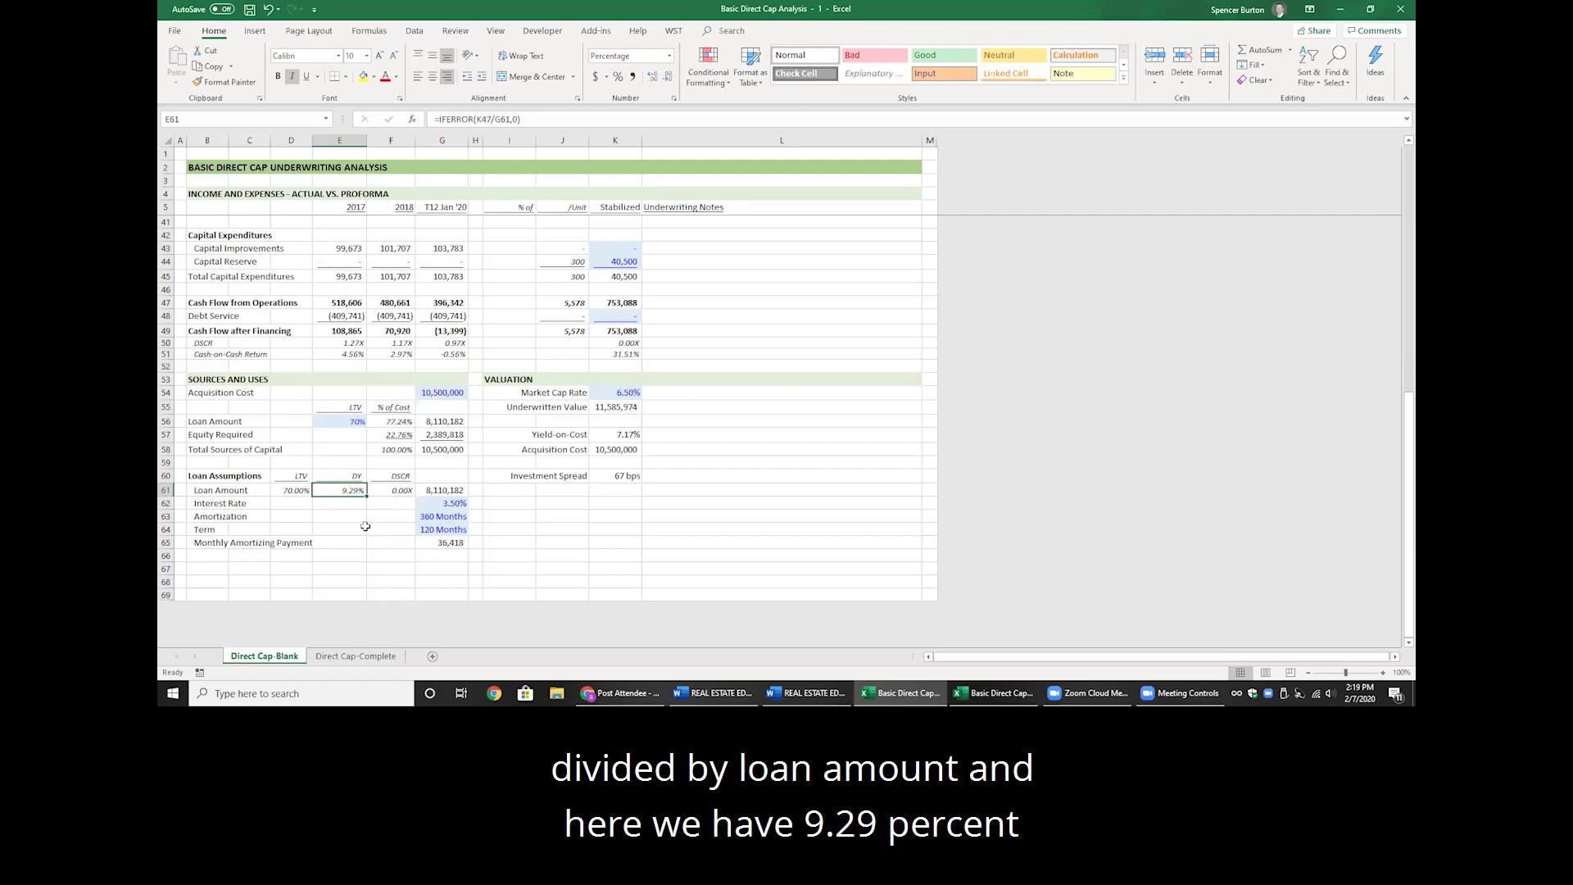
{"action": "left_click", "coordinate": [439, 491]}
{"action": "left_click", "coordinate": [346, 491]}
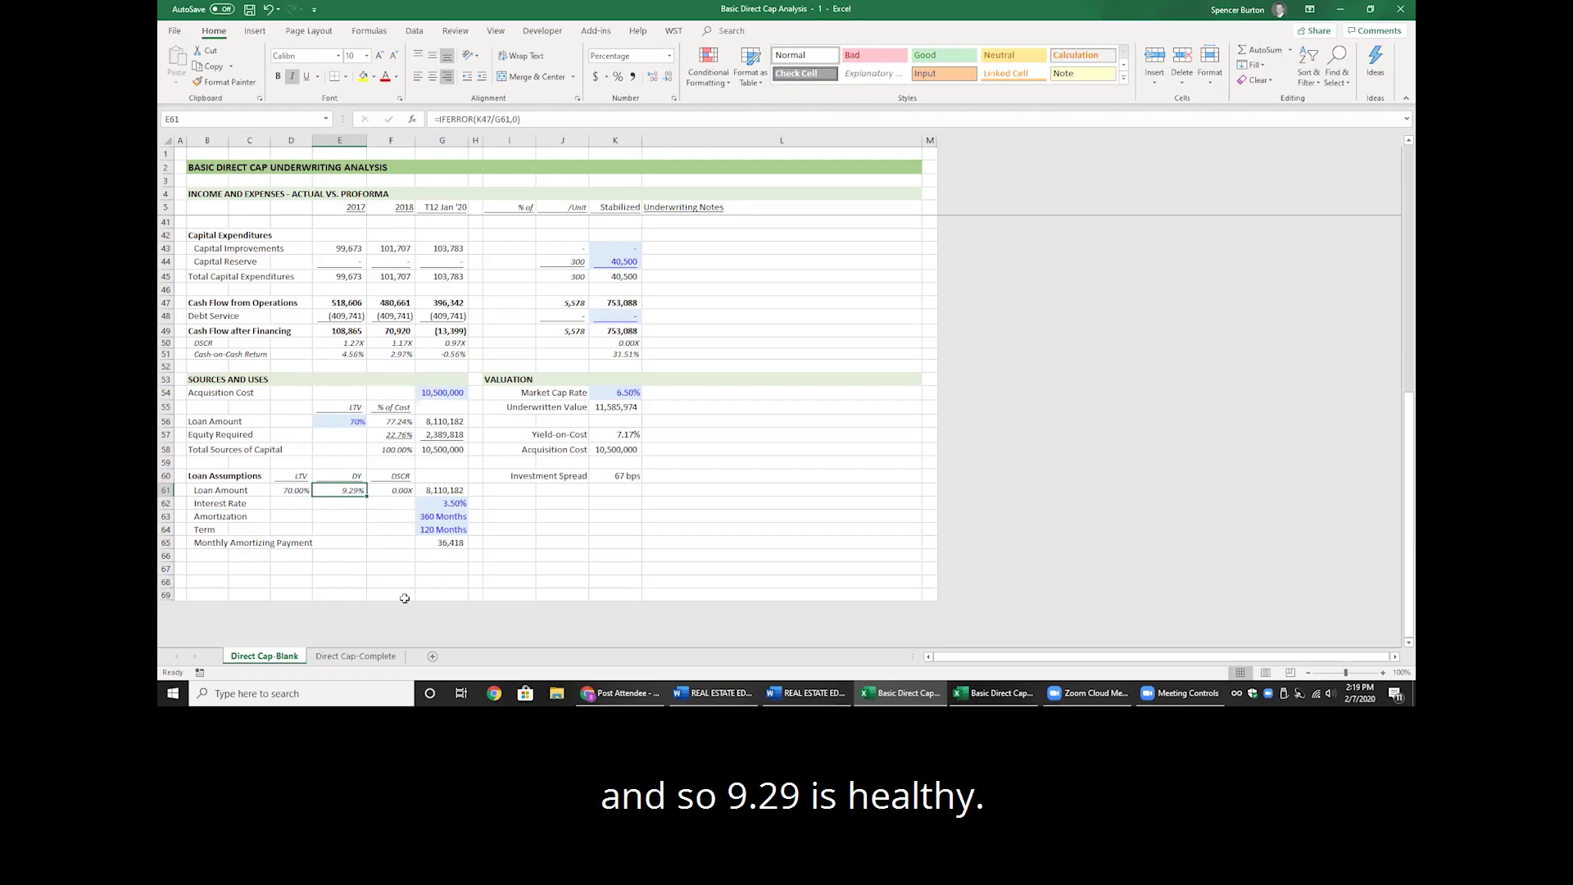
{"action": "key", "text": "Right"}
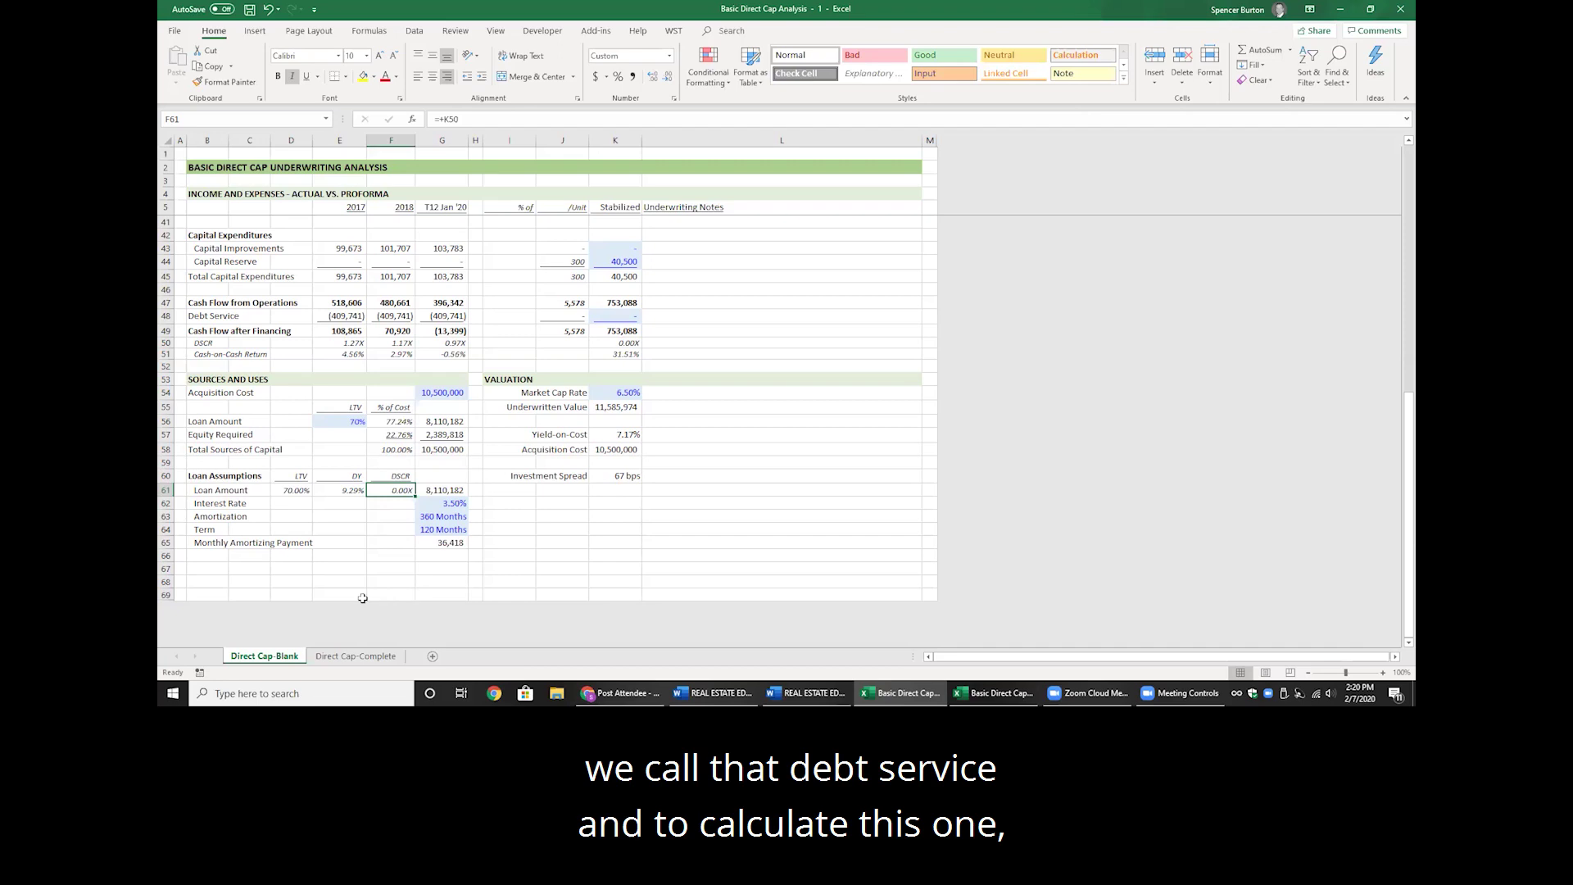
Calculate the stabilized debt service as the negative of the monthly amortizing payment times 12, using =-G65*12
{"action": "left_click", "coordinate": [630, 314]}
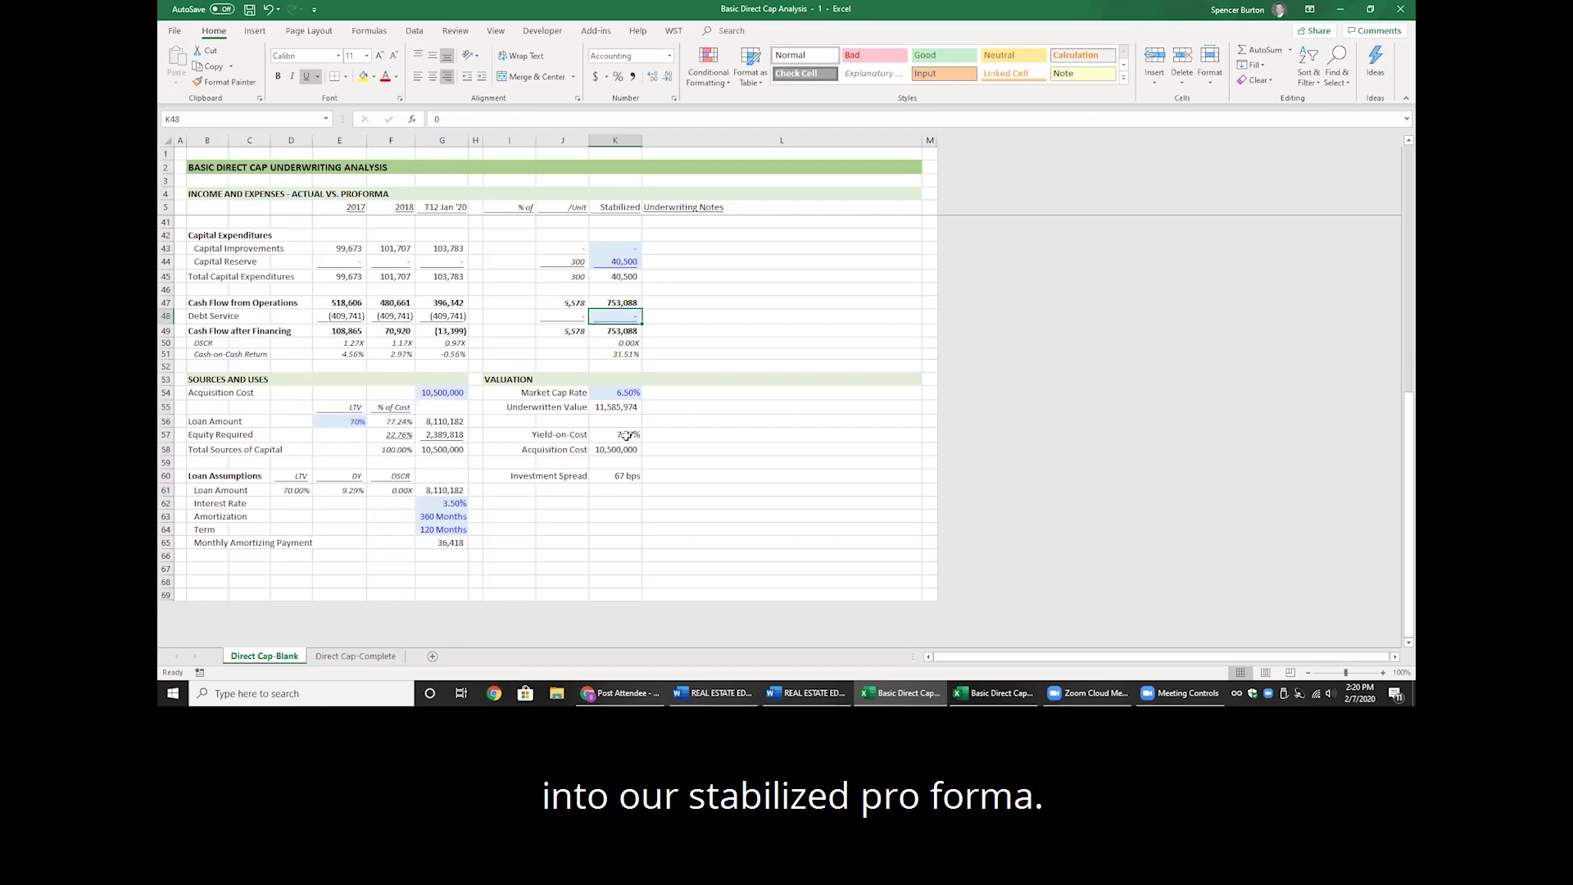
{"action": "left_click", "coordinate": [449, 544]}
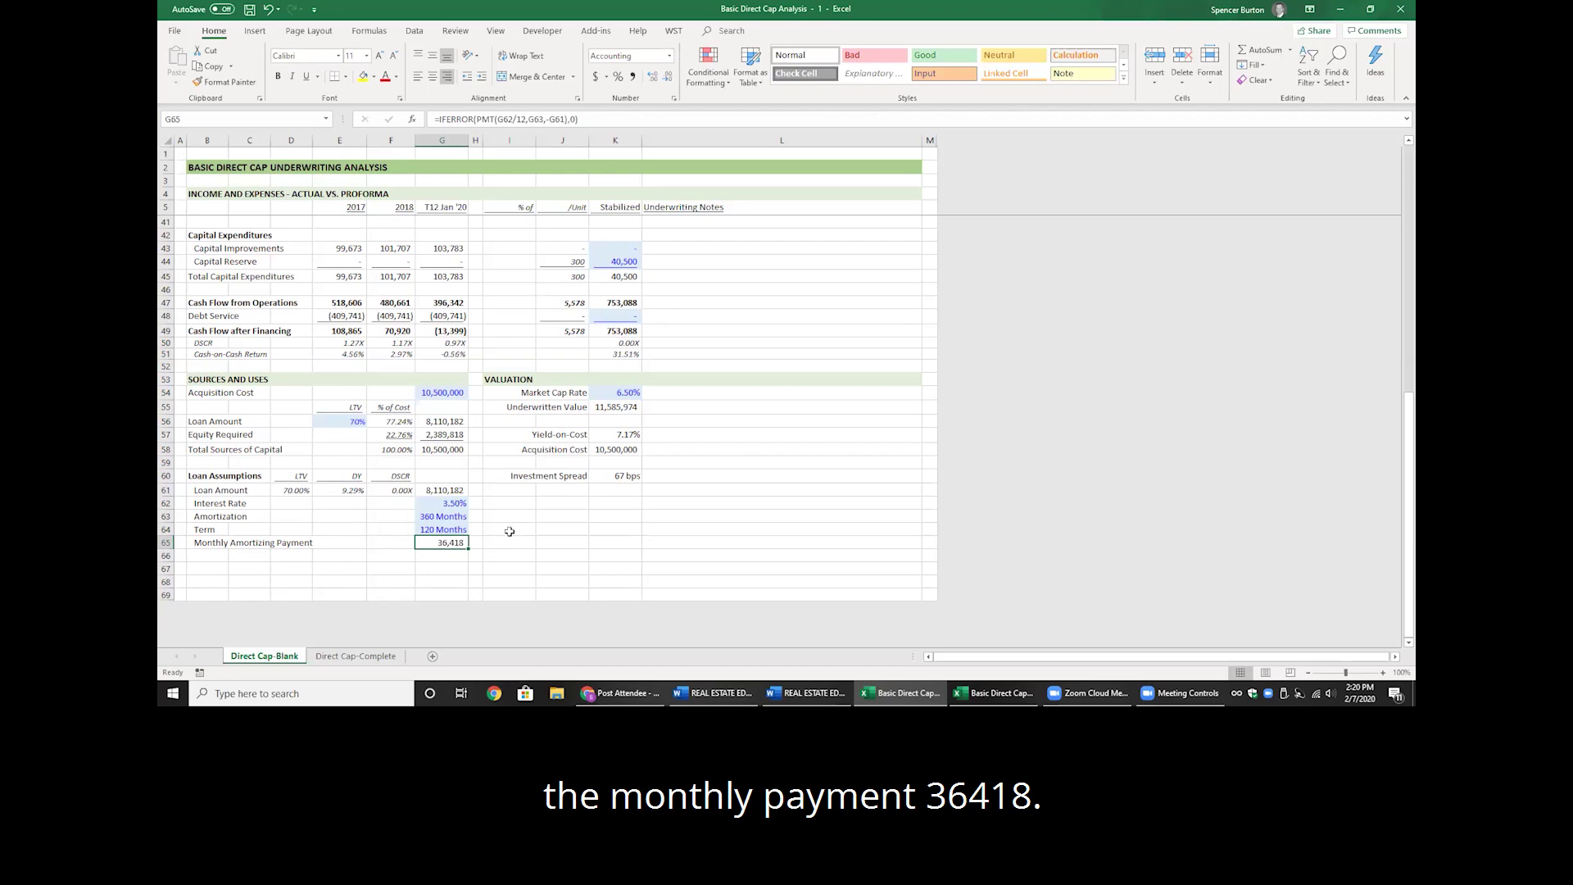
{"action": "left_click", "coordinate": [621, 318]}
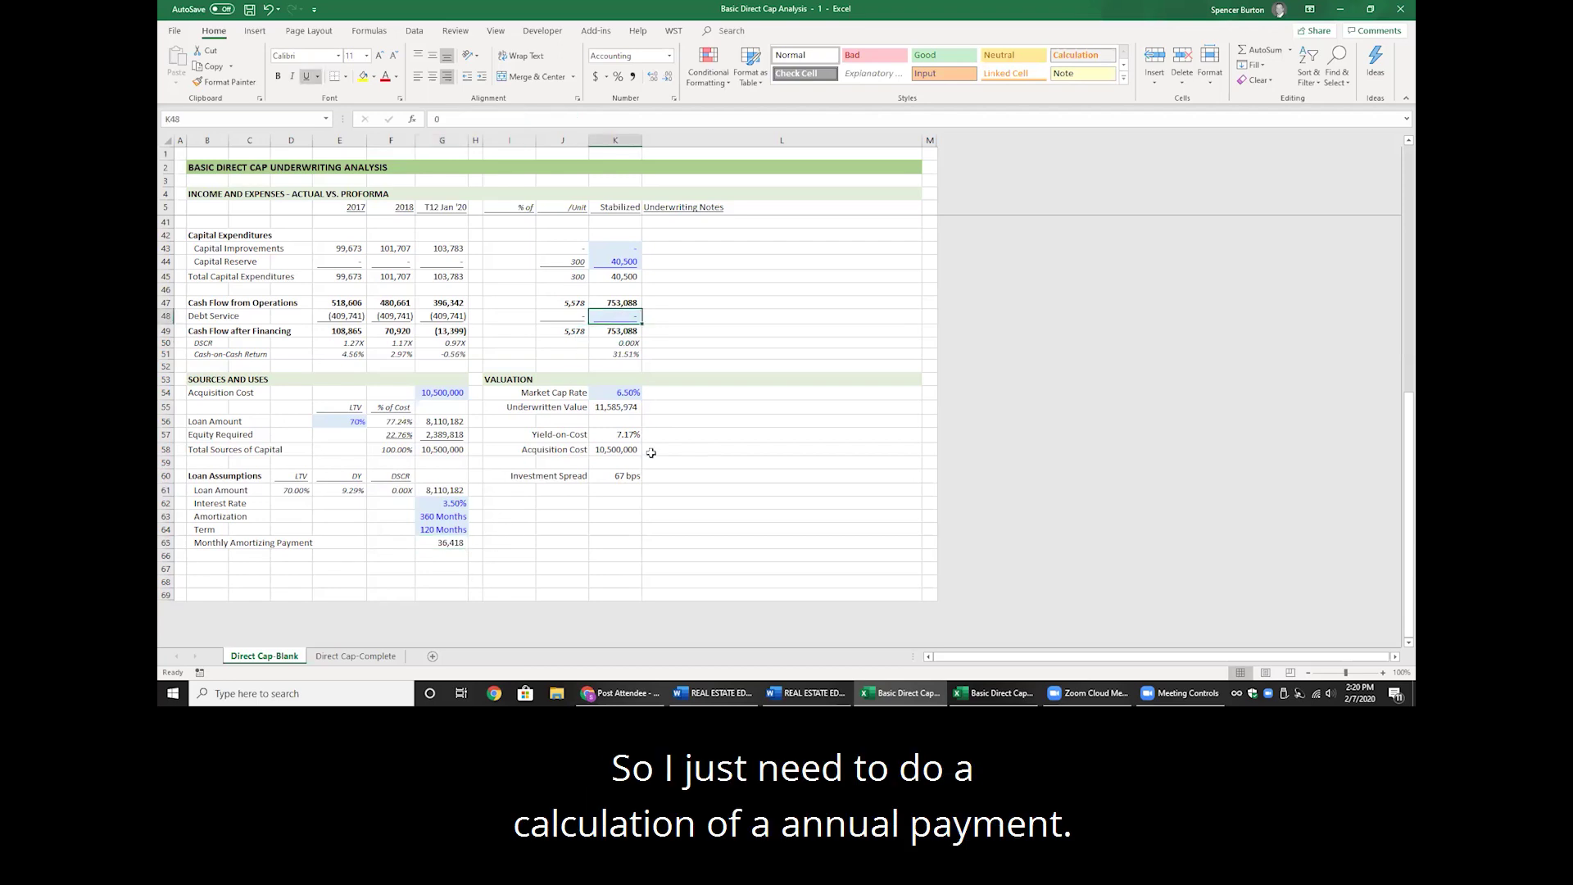
{"action": "type", "text": "=-"}
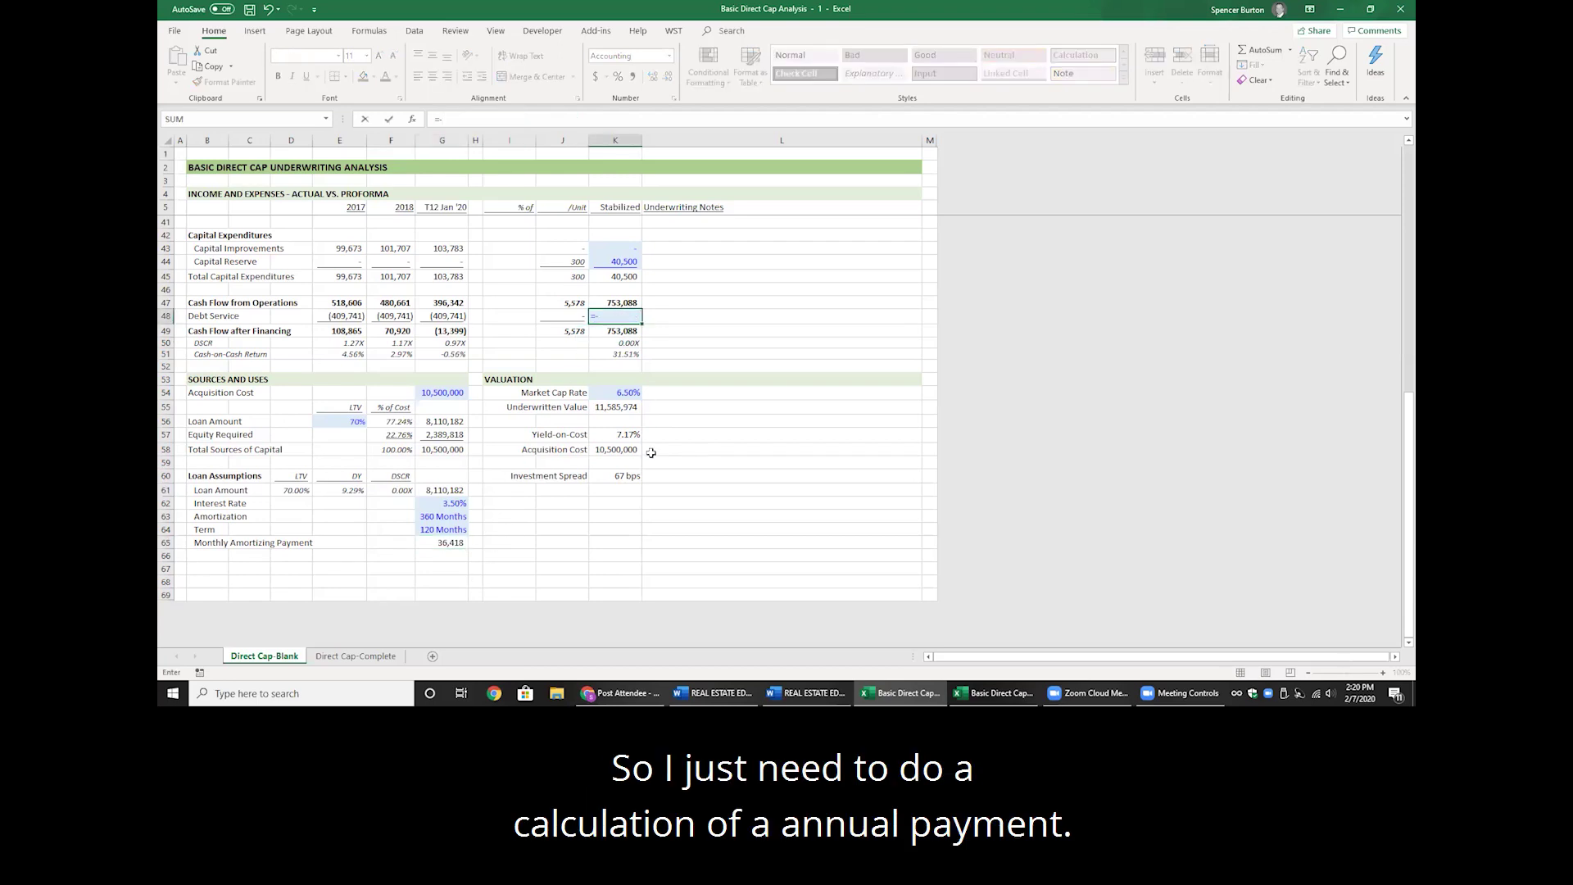
{"action": "key", "text": "Left"}
{"action": "key", "text": "Left"}
{"action": "key", "text": "Down"}
{"action": "key", "text": "Down"}
{"action": "key", "text": "Down"}
{"action": "key", "text": "Down"}
{"action": "key", "text": "Down"}
{"action": "key", "text": "Down"}
{"action": "key", "text": "Down"}
{"action": "key", "text": "Down"}
{"action": "key", "text": "Down"}
{"action": "key", "text": "Down"}
{"action": "key", "text": "Down"}
{"action": "key", "text": "Down"}
{"action": "key", "text": "Down"}
{"action": "key", "text": "Left"}
{"action": "key", "text": "Down"}
{"action": "key", "text": "Left"}
{"action": "key", "text": "Down"}
{"action": "key", "text": "Down"}
{"action": "key", "text": "Down"}
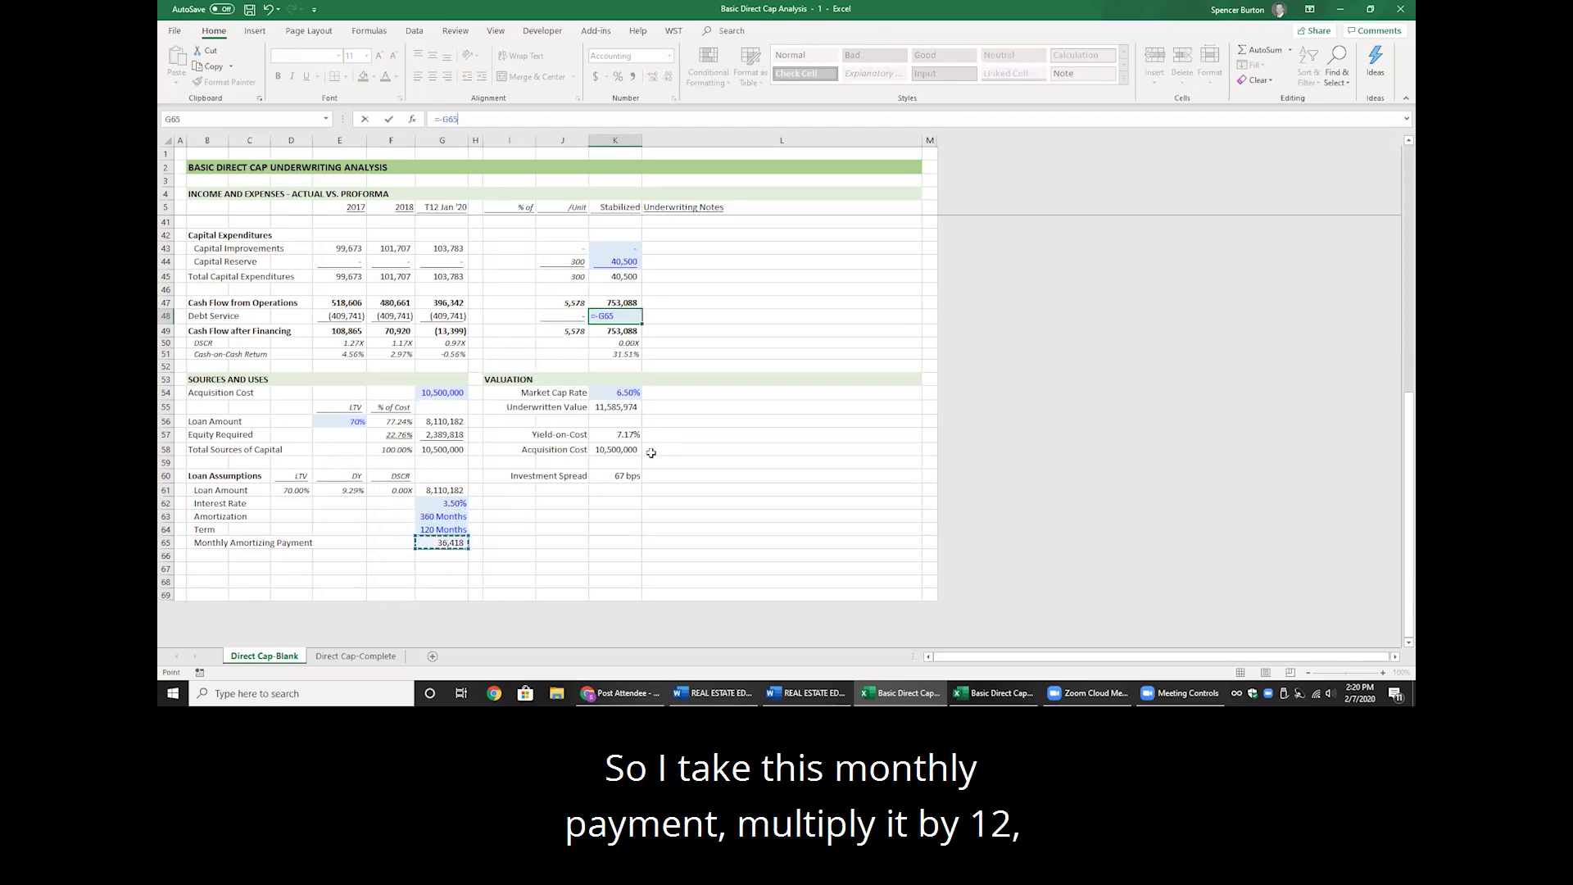
{"action": "type", "text": "*12"}
{"action": "key", "text": "ctrl+Return"}
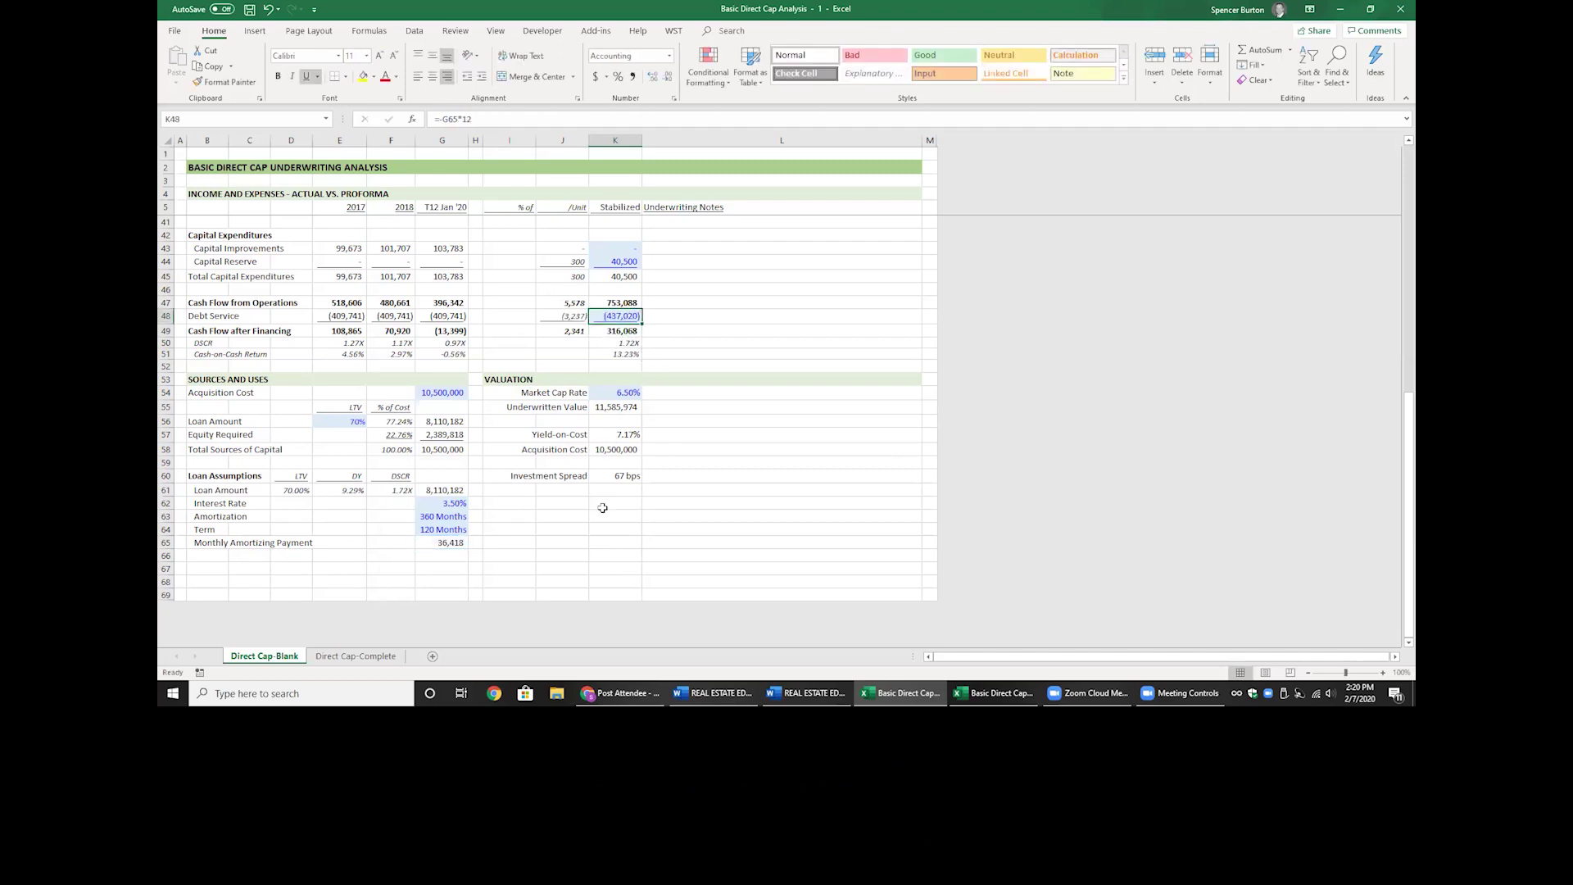
Examine the loan's DSCR under the loan assumptions and the market cap rate in the valuation section
{"action": "left_click", "coordinate": [402, 491]}
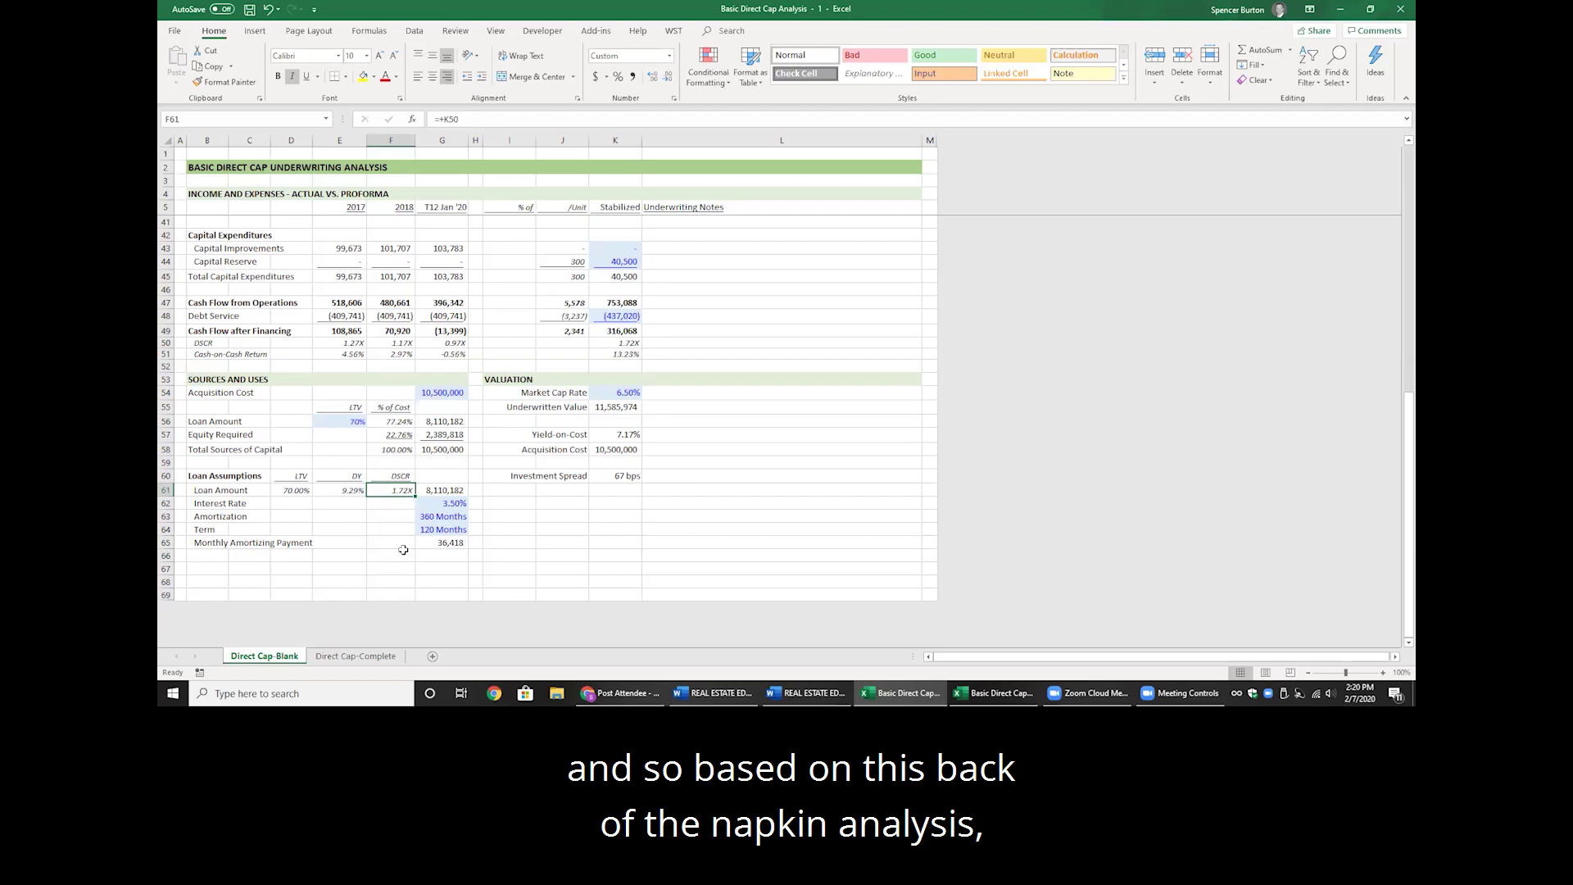
{"action": "key", "text": "Right"}
{"action": "key", "text": "Right"}
{"action": "key", "text": "Right"}
{"action": "key", "text": "Right"}
{"action": "key", "text": "Right"}
{"action": "key", "text": "Up"}
{"action": "key", "text": "Up"}
{"action": "key", "text": "Up"}
{"action": "key", "text": "Up"}
{"action": "key", "text": "Up"}
{"action": "key", "text": "Up"}
{"action": "key", "text": "Up"}
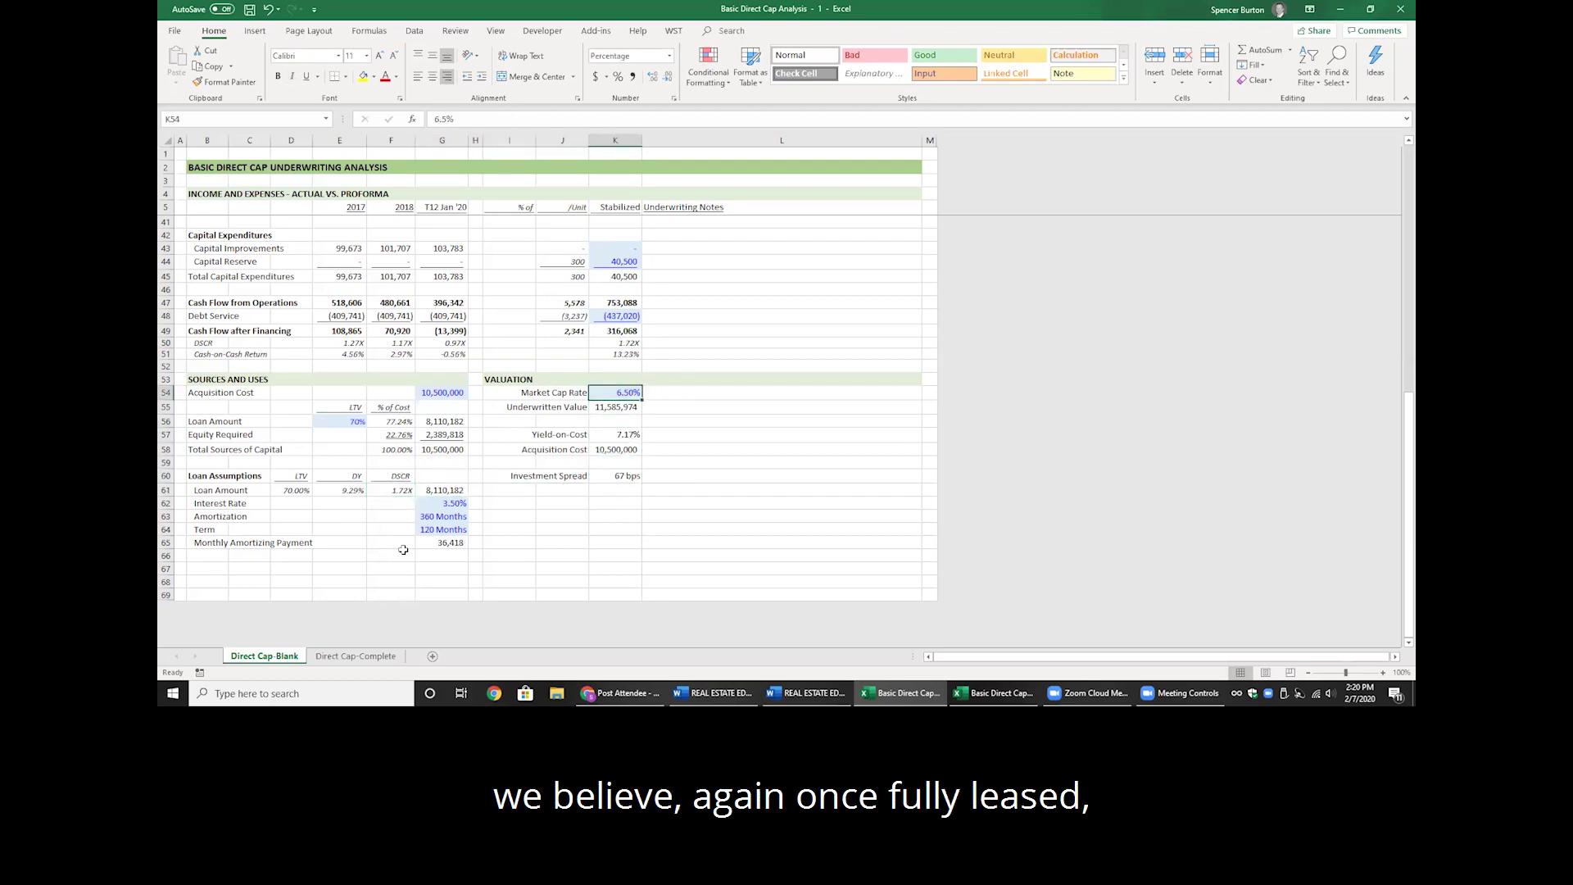
Review the stabilized cash flow after financing and cash-on-cash return, along with the acquisition cost, loan amount and yield-on-cost
{"action": "key", "text": "Down"}
{"action": "key", "text": "Left"}
{"action": "key", "text": "Left"}
{"action": "key", "text": "Left"}
{"action": "key", "text": "Down"}
{"action": "key", "text": "Left"}
{"action": "key", "text": "Down"}
{"action": "key", "text": "Up"}
{"action": "key", "text": "Right"}
{"action": "key", "text": "Right"}
{"action": "key", "text": "Right"}
{"action": "key", "text": "Right"}
{"action": "key", "text": "Up"}
{"action": "key", "text": "Up"}
{"action": "key", "text": "Up"}
{"action": "key", "text": "Up"}
{"action": "key", "text": "Up"}
{"action": "key", "text": "Up"}
{"action": "key", "text": "Up"}
{"action": "key", "text": "Up"}
{"action": "key", "text": "Up"}
{"action": "key", "text": "Down"}
{"action": "key", "text": "Down"}
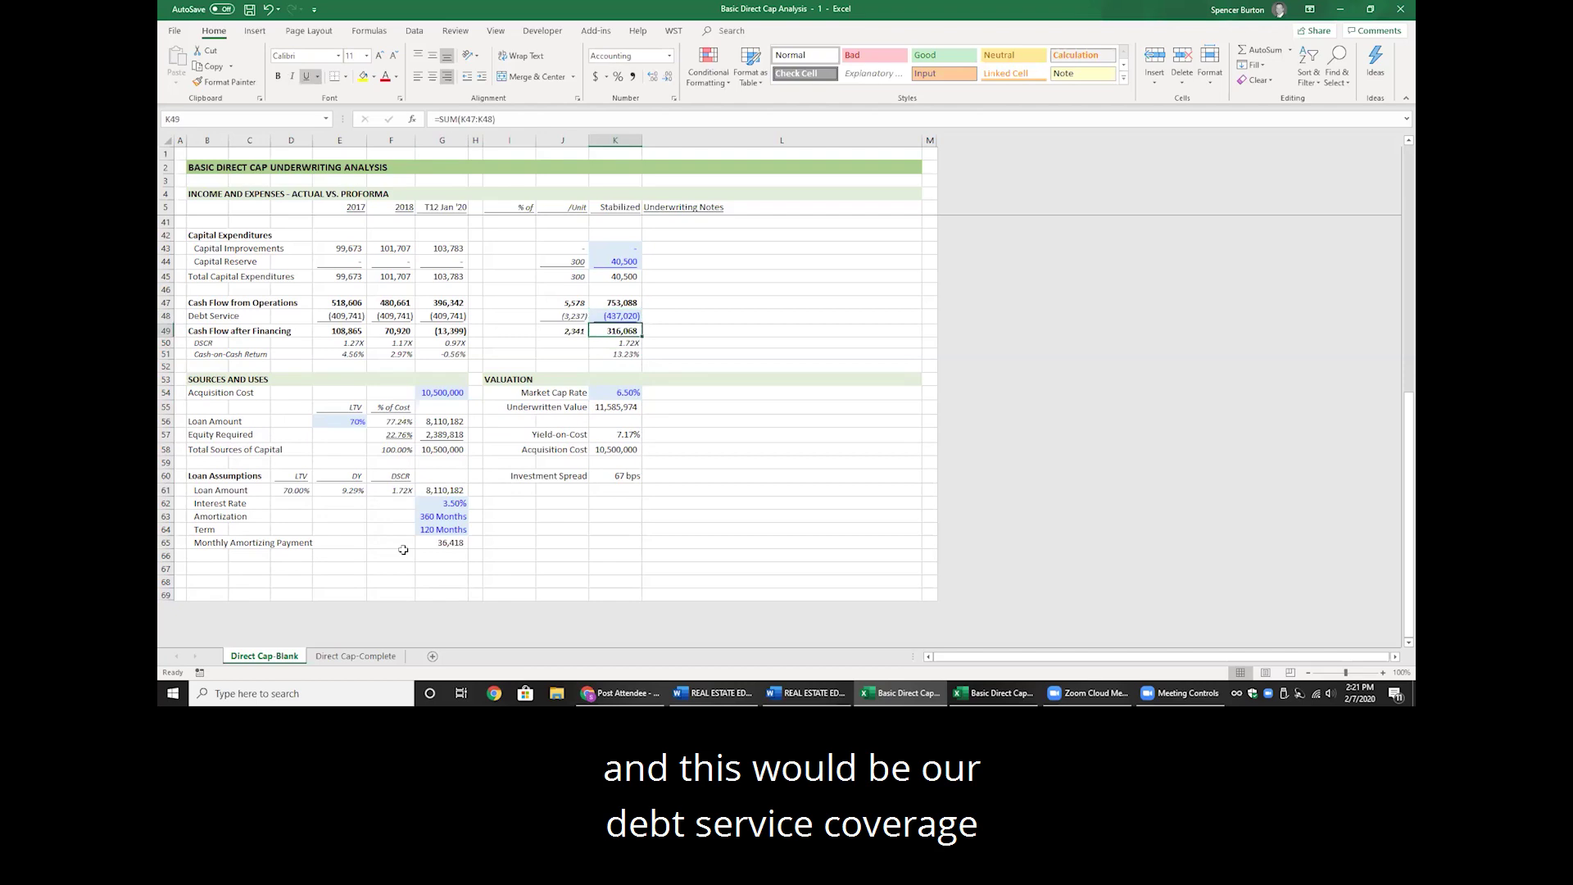
{"action": "key", "text": "Down"}
{"action": "key", "text": "Down"}
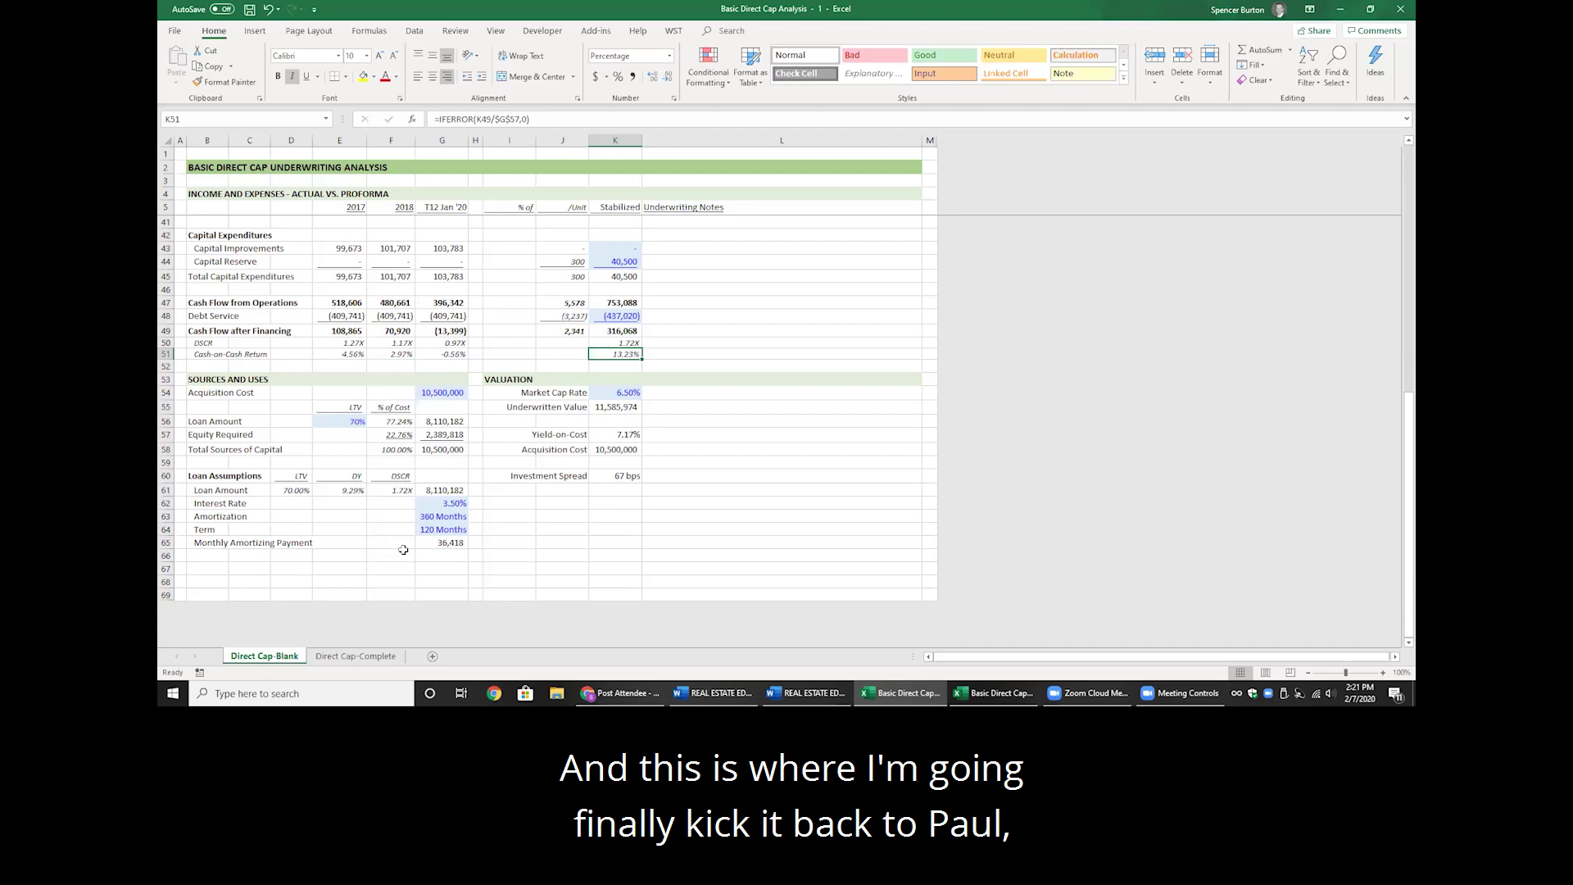
{"action": "left_click", "coordinate": [435, 397]}
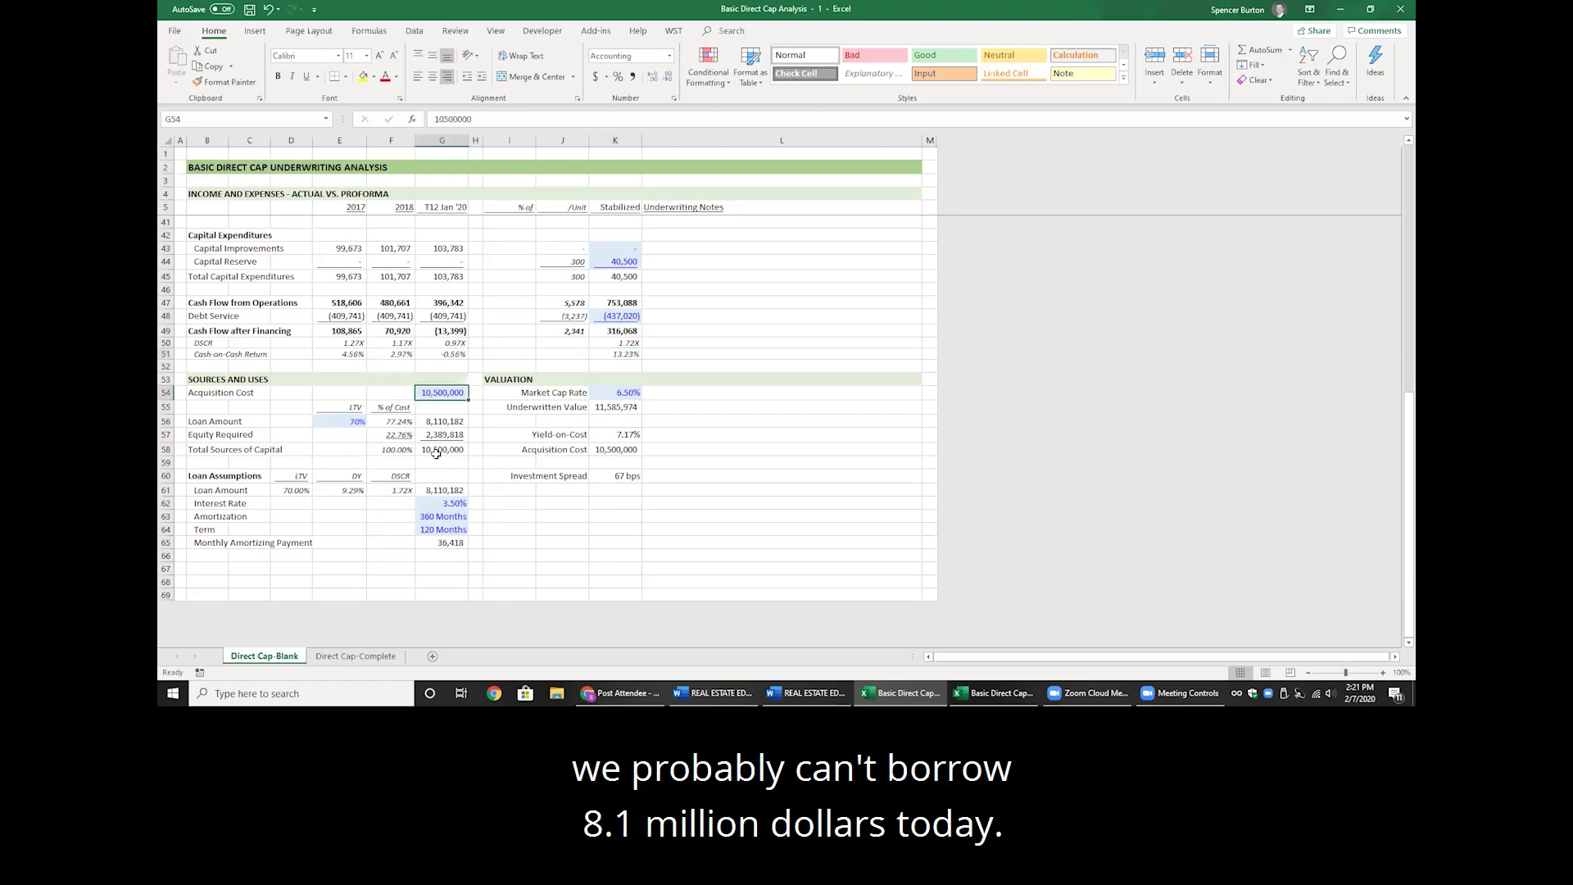
{"action": "key", "text": "Down"}
{"action": "key", "text": "Down"}
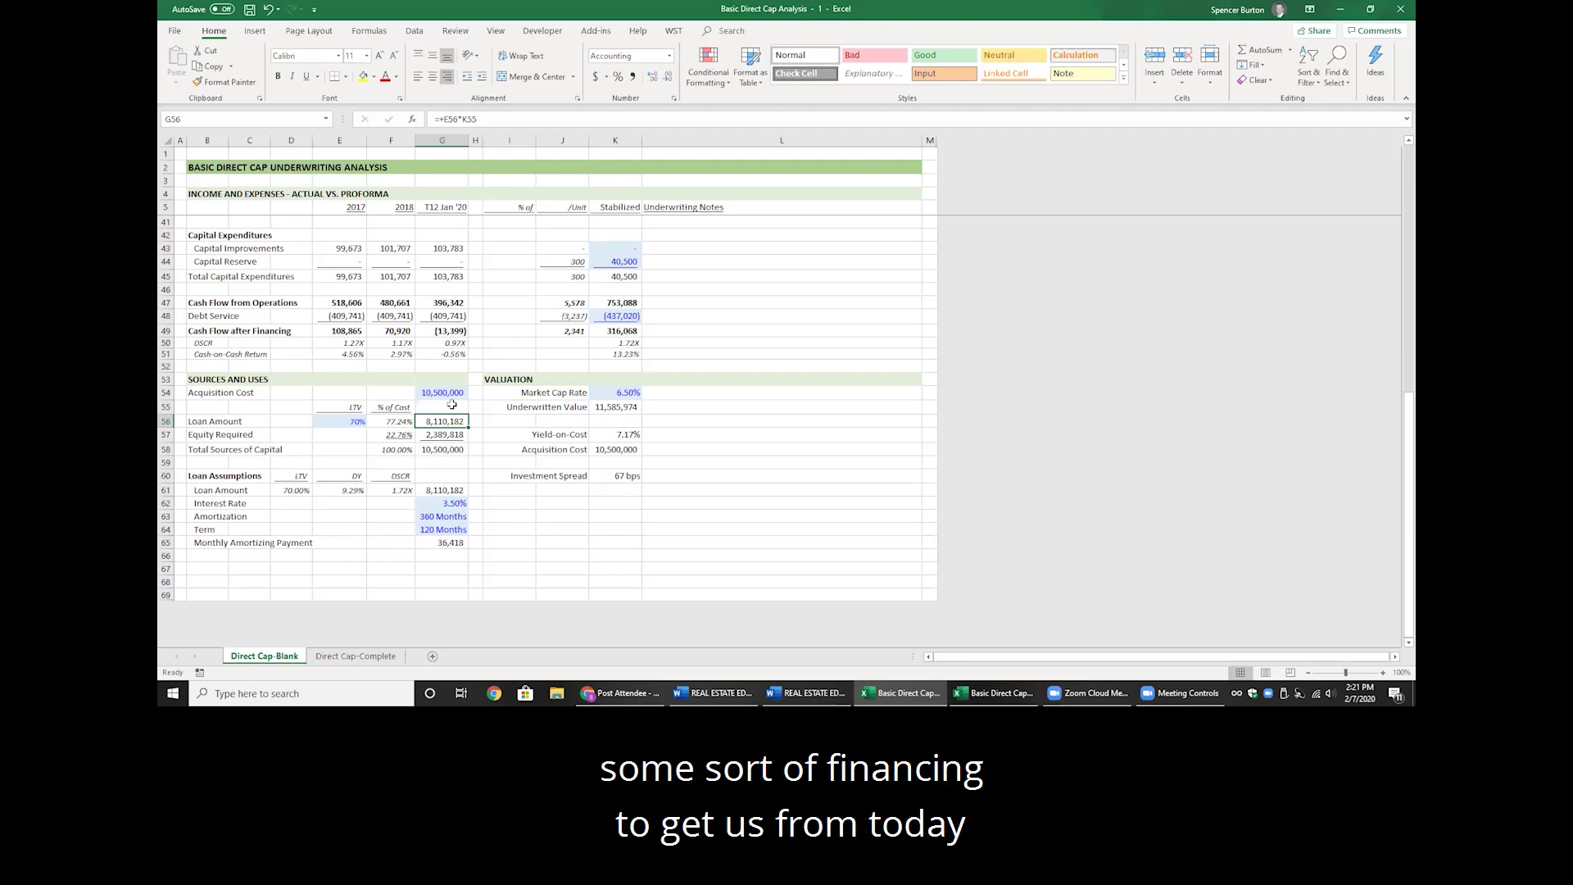
{"action": "left_click_drag", "start_coordinate": [627, 343], "coordinate": [625, 460]}
{"action": "left_click", "coordinate": [626, 437]}
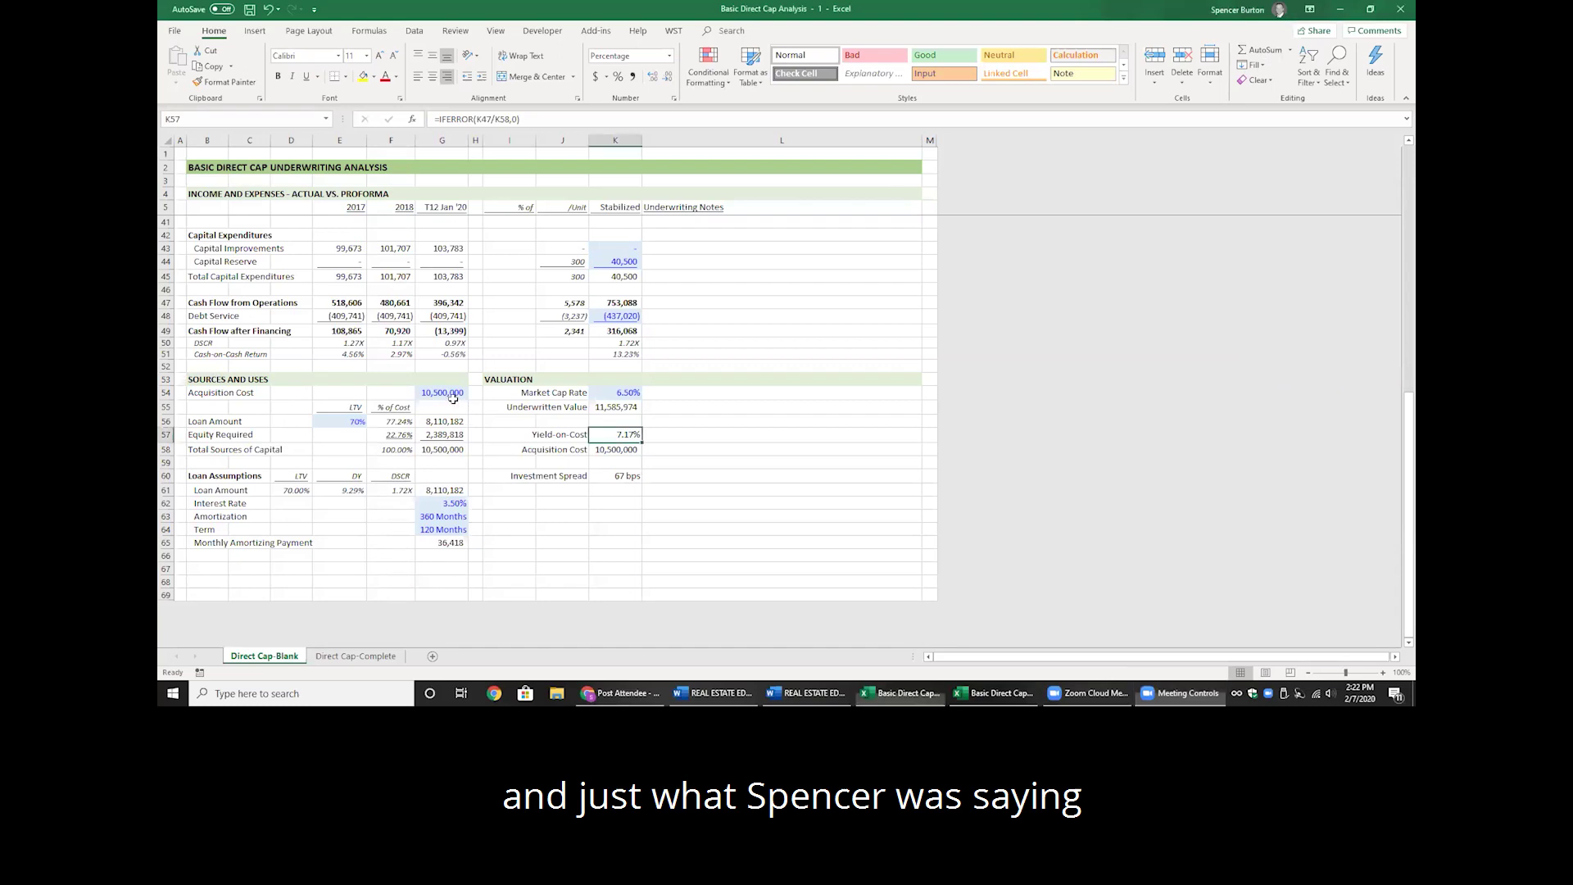
Highlight the T12 Jan '20 physical occupancy cell in yellow
{"action": "scroll", "coordinate": [457, 368], "scroll_direction": "up", "scroll_amount": 12}
{"action": "left_click", "coordinate": [456, 223]}
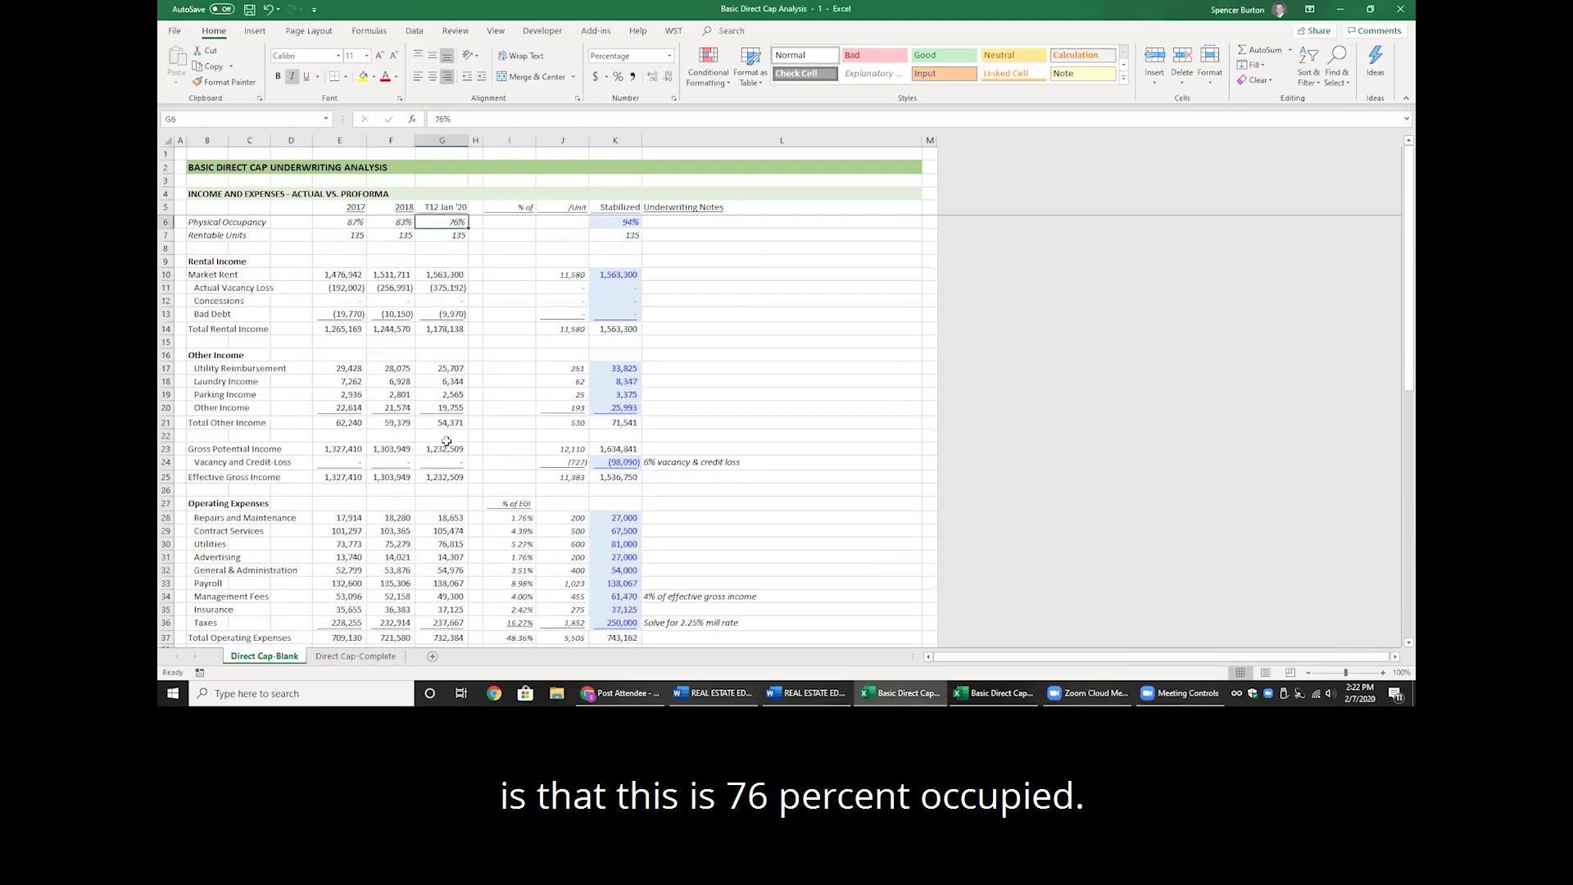
{"action": "key", "text": "alt+h"}
{"action": "key", "text": "h"}
{"action": "key", "text": "Return"}
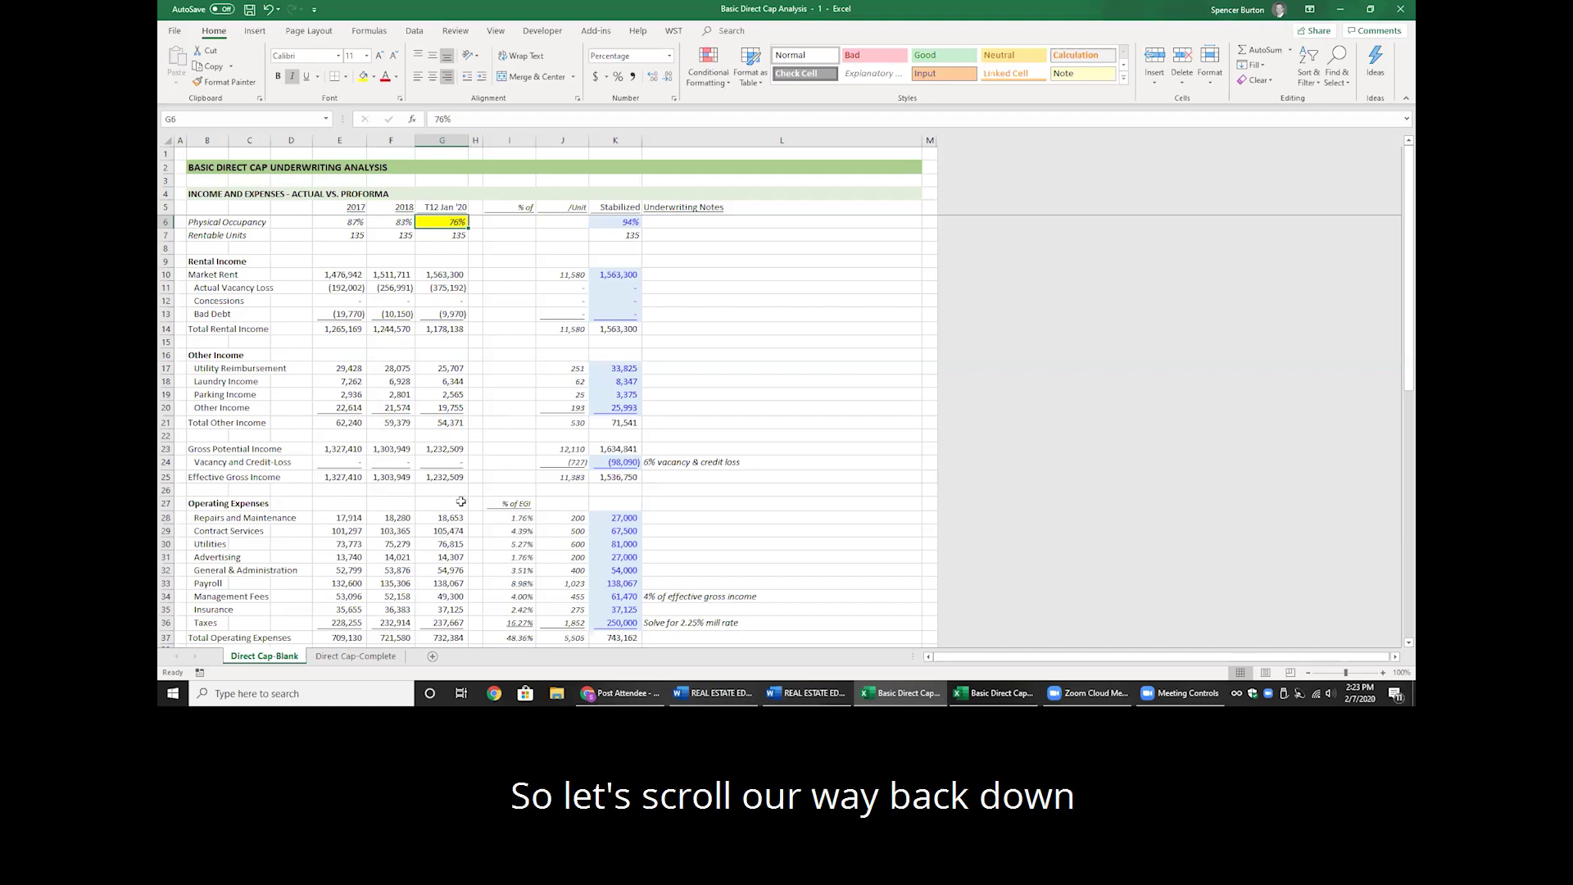
Add 500,000 of rehab cost to the acquisition cost in Sources and Uses, using 10500000+500000
{"action": "scroll", "coordinate": [458, 496], "scroll_direction": "down", "scroll_amount": 12}
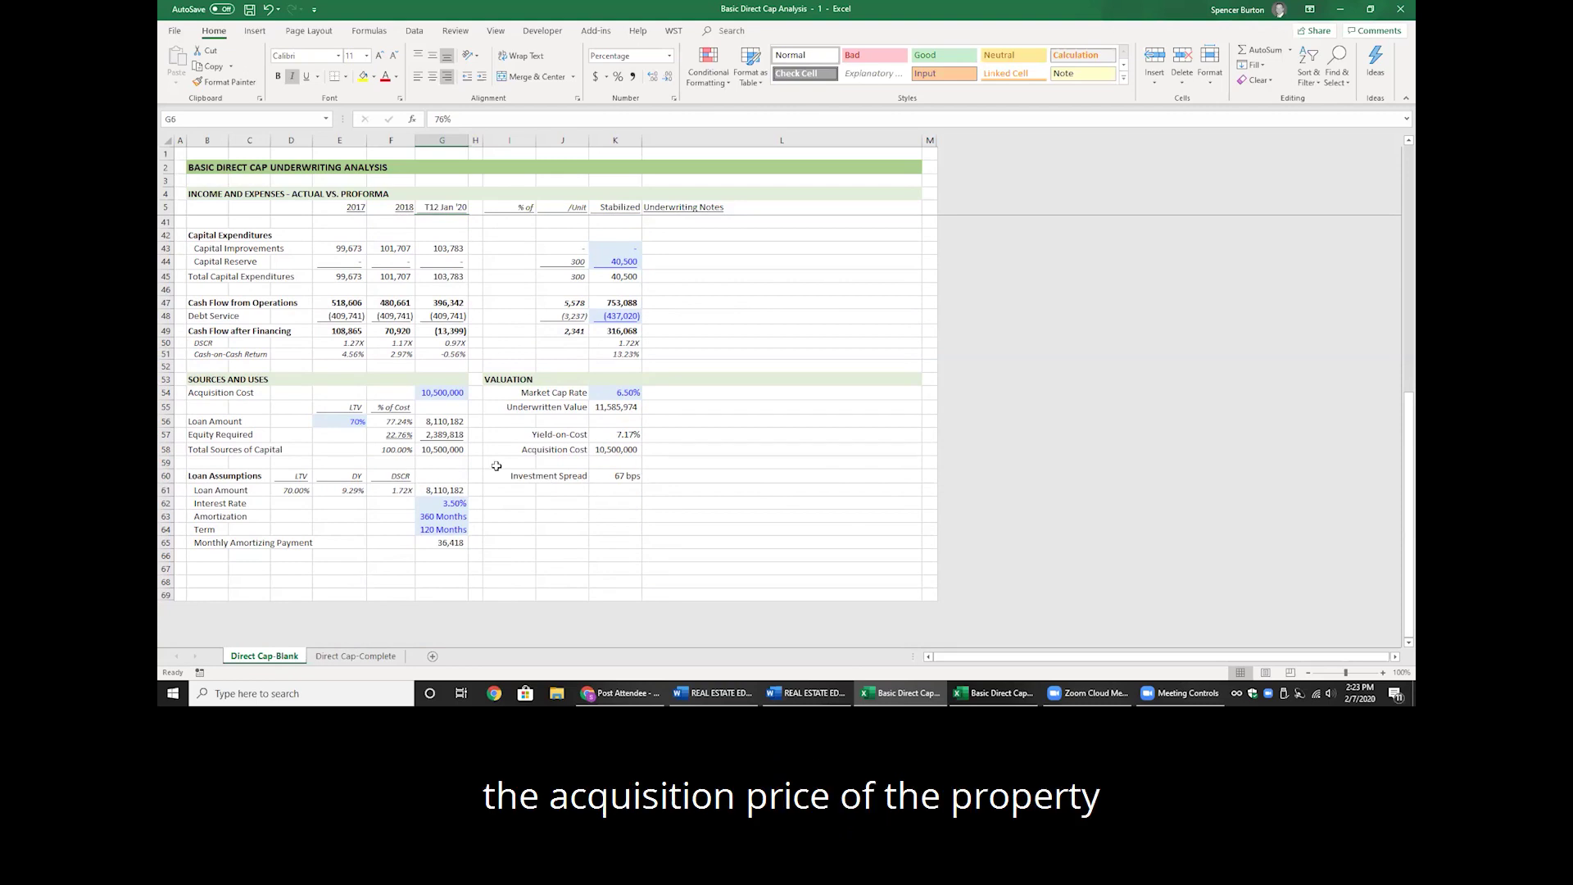
{"action": "left_click", "coordinate": [443, 393]}
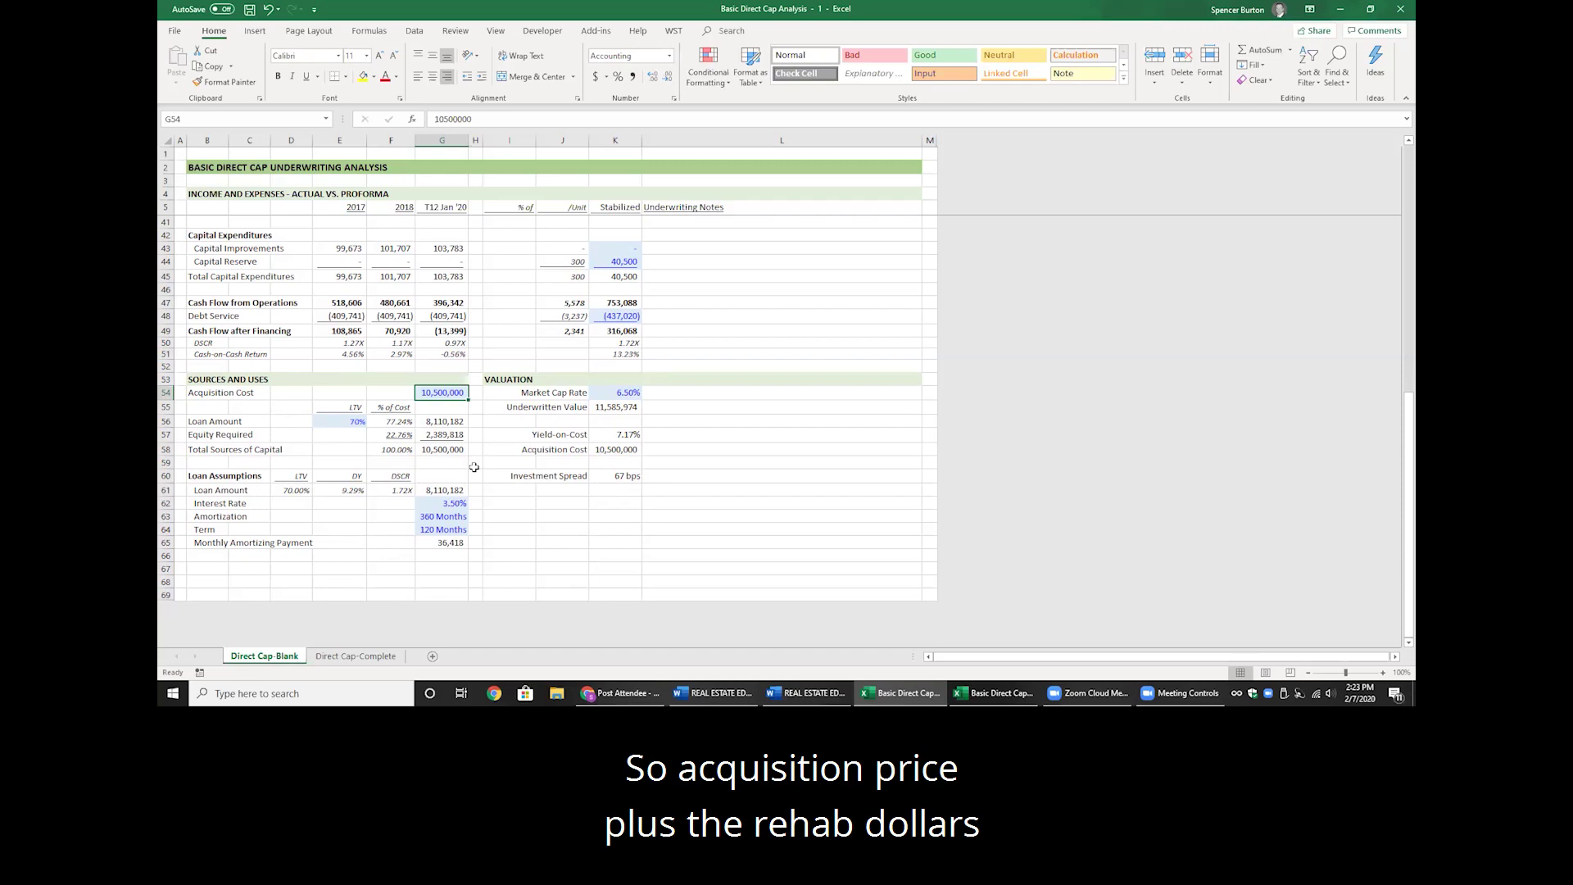
{"action": "key", "text": "F2"}
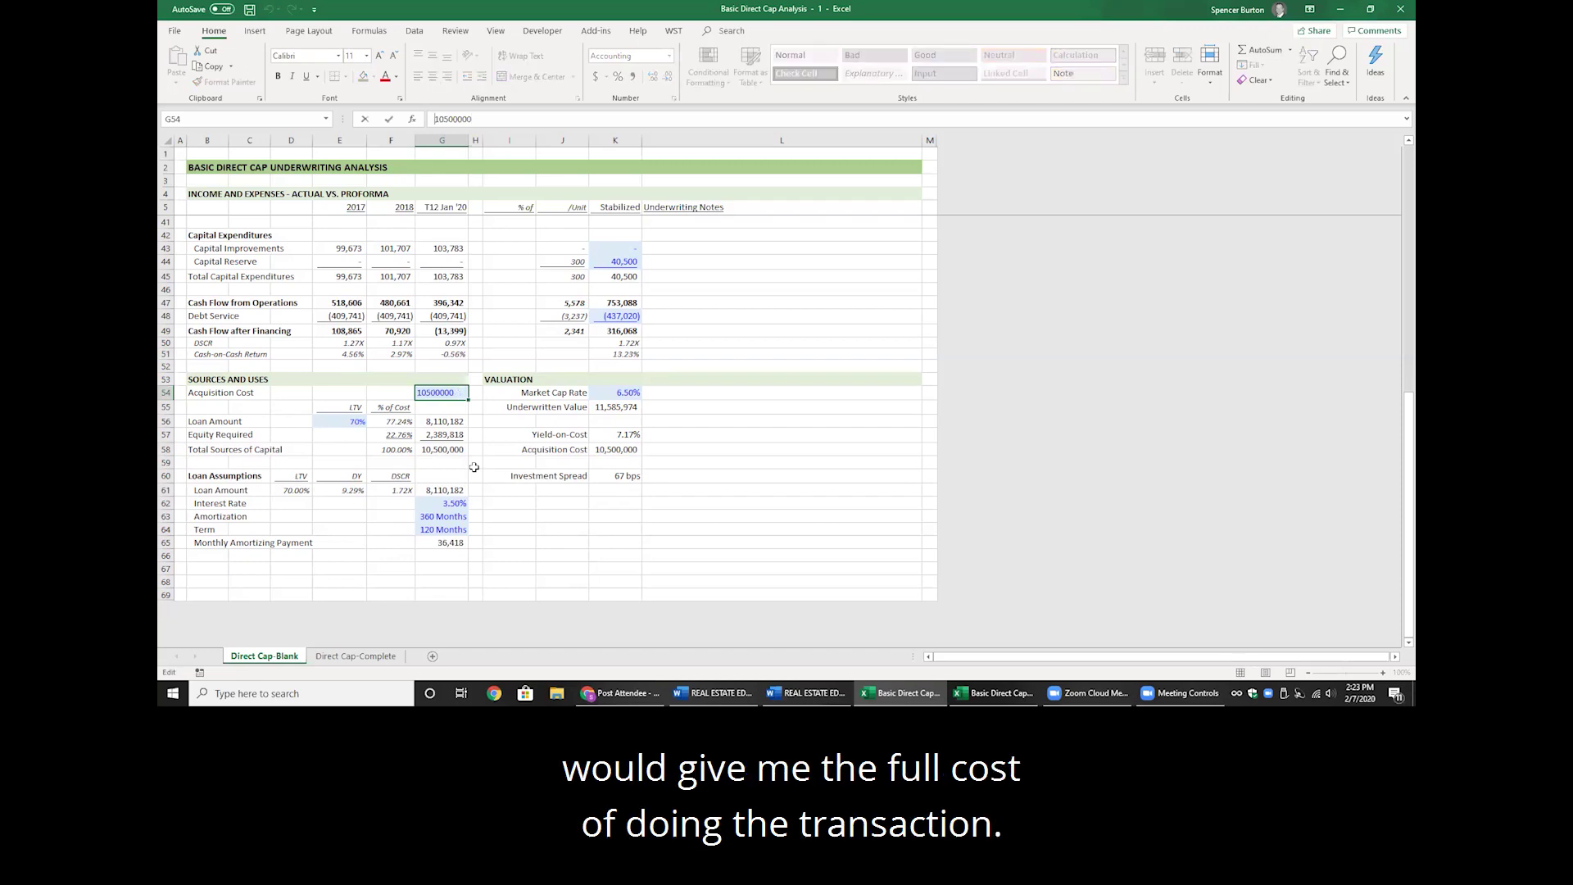
{"action": "type", "text": "+"}
{"action": "key", "text": "End"}
{"action": "type", "text": "+500000"}
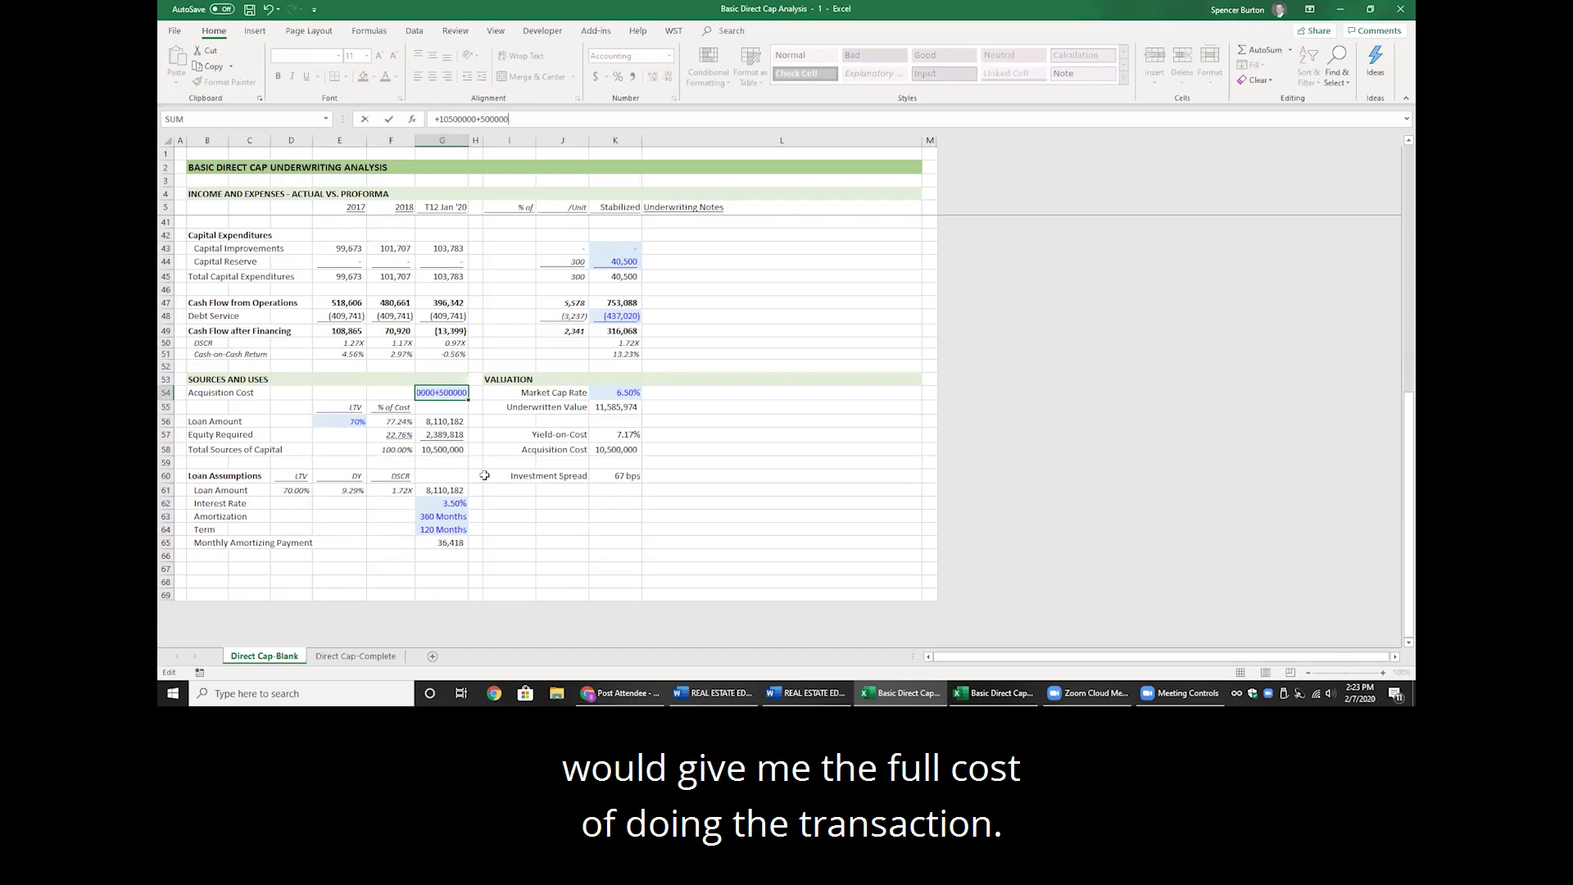
{"action": "key", "text": "ctrl+Return"}
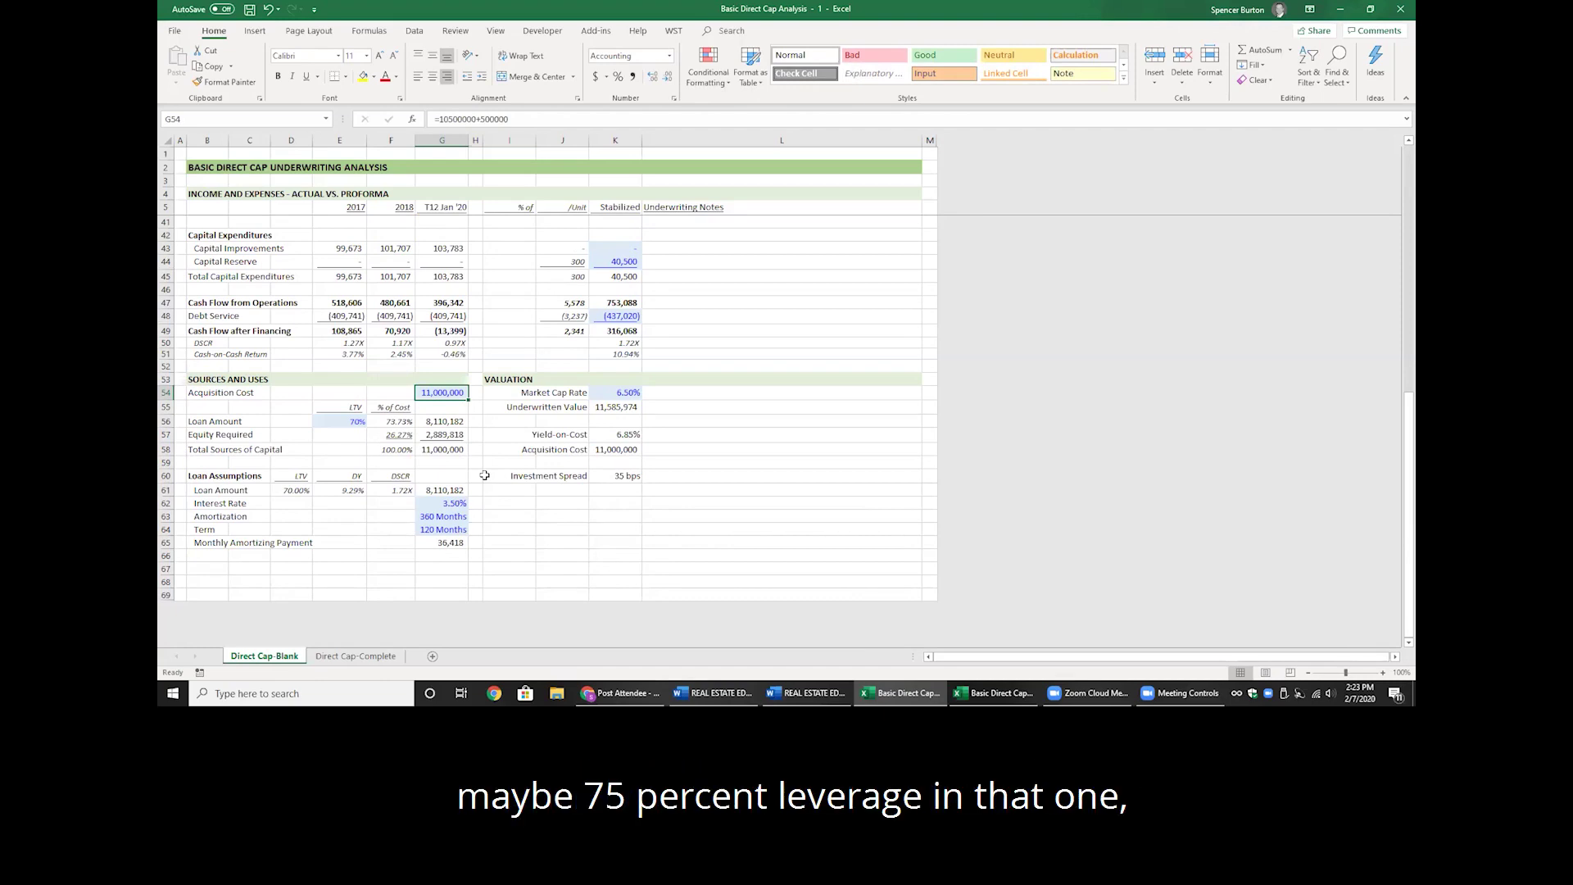
Set the loan amount's LTV to 75% and check the loan's debt yield (DY)
{"action": "key", "text": "Down"}
{"action": "key", "text": "Left"}
{"action": "key", "text": "Left"}
{"action": "key", "text": "Down"}
{"action": "type", "text": "75"}
{"action": "key", "text": "Return"}
{"action": "key", "text": "Up"}
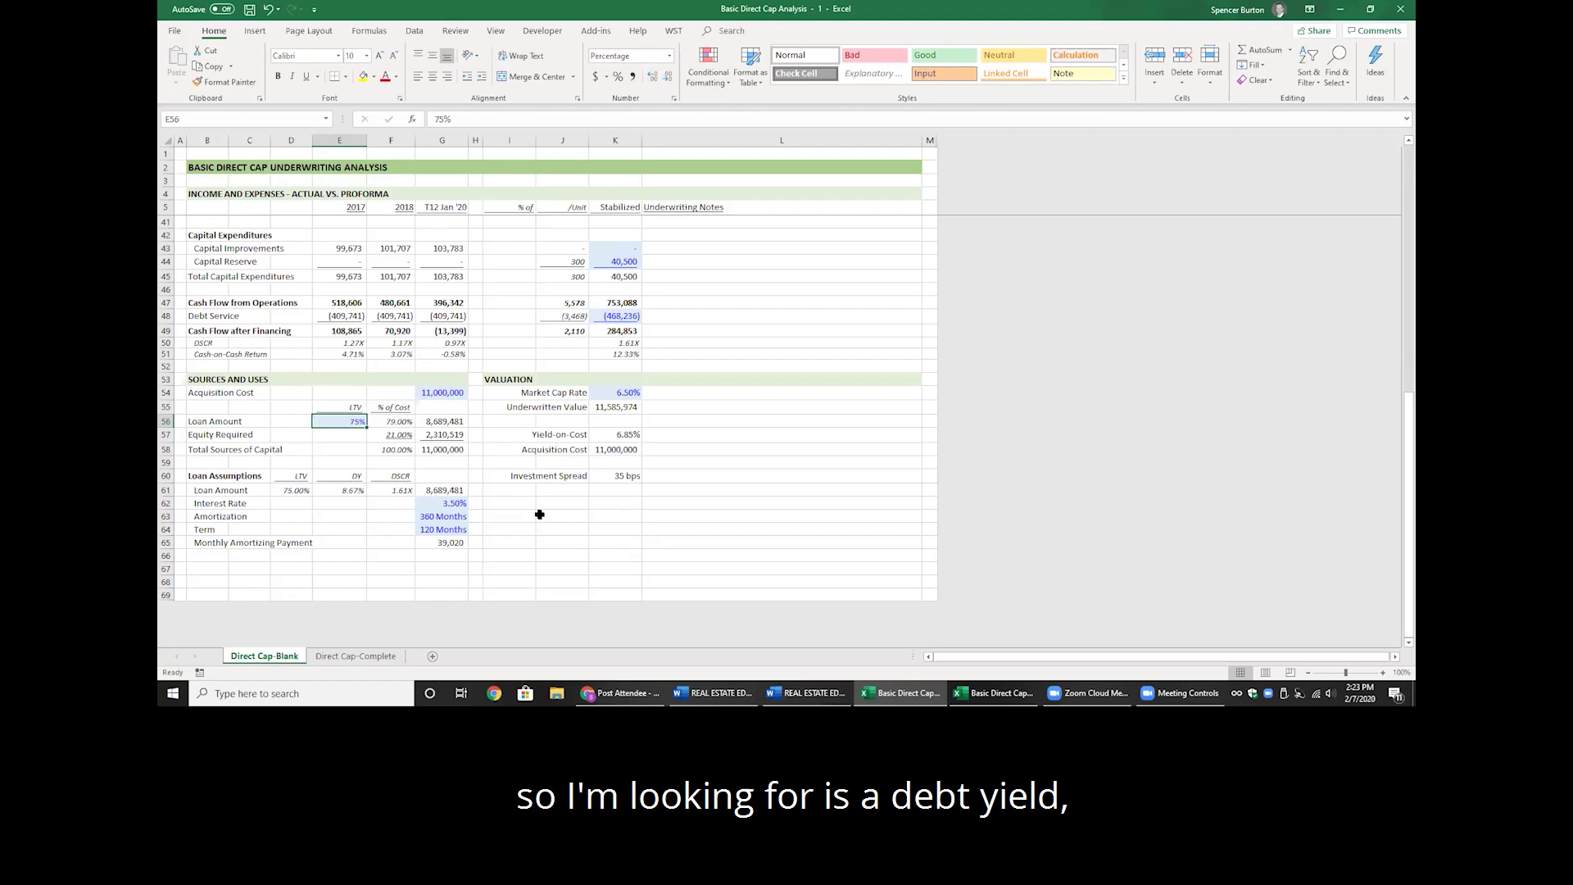
{"action": "key", "text": "Down"}
{"action": "key", "text": "Down"}
{"action": "key", "text": "Down"}
{"action": "key", "text": "Down"}
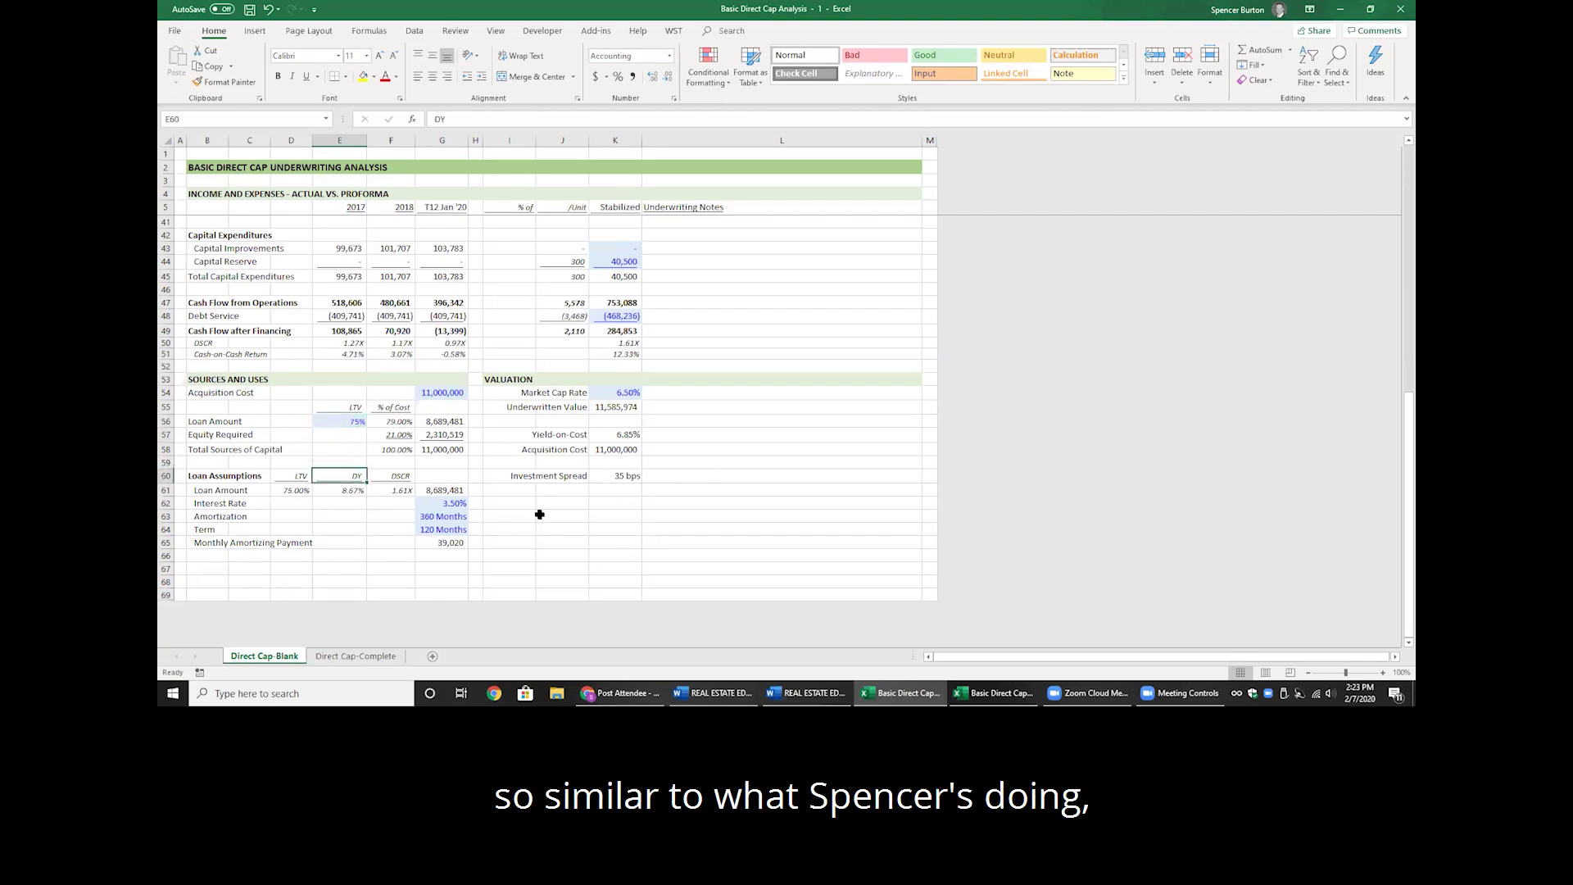
{"action": "key", "text": "shift+Down"}
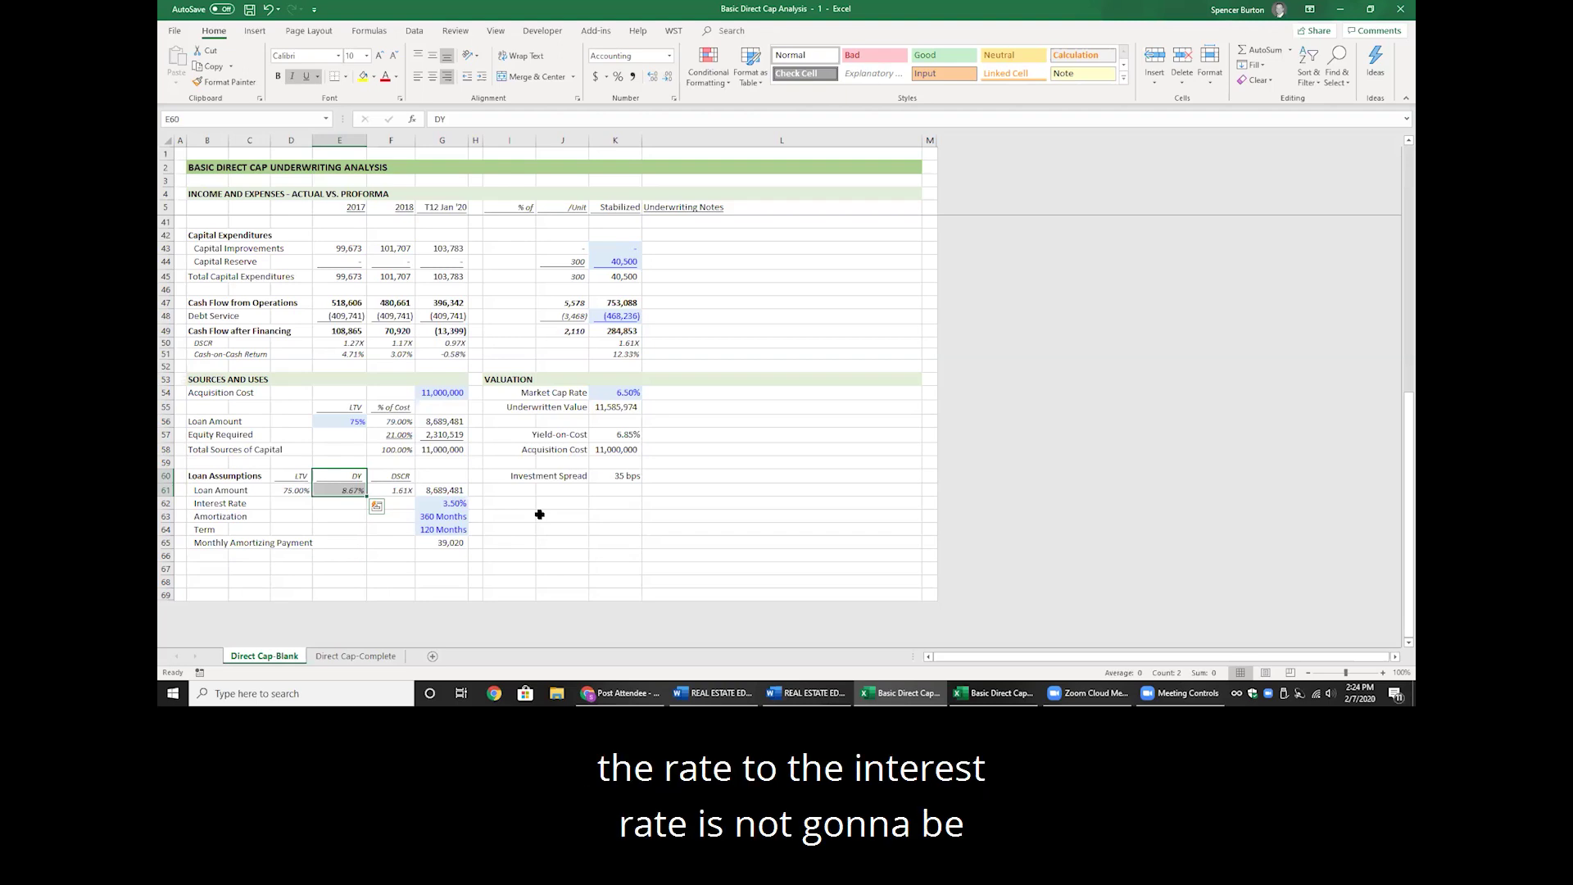
Change the loan's interest rate to 5%
{"action": "key", "text": "Down"}
{"action": "key", "text": "Right"}
{"action": "key", "text": "Down"}
{"action": "key", "text": "Right"}
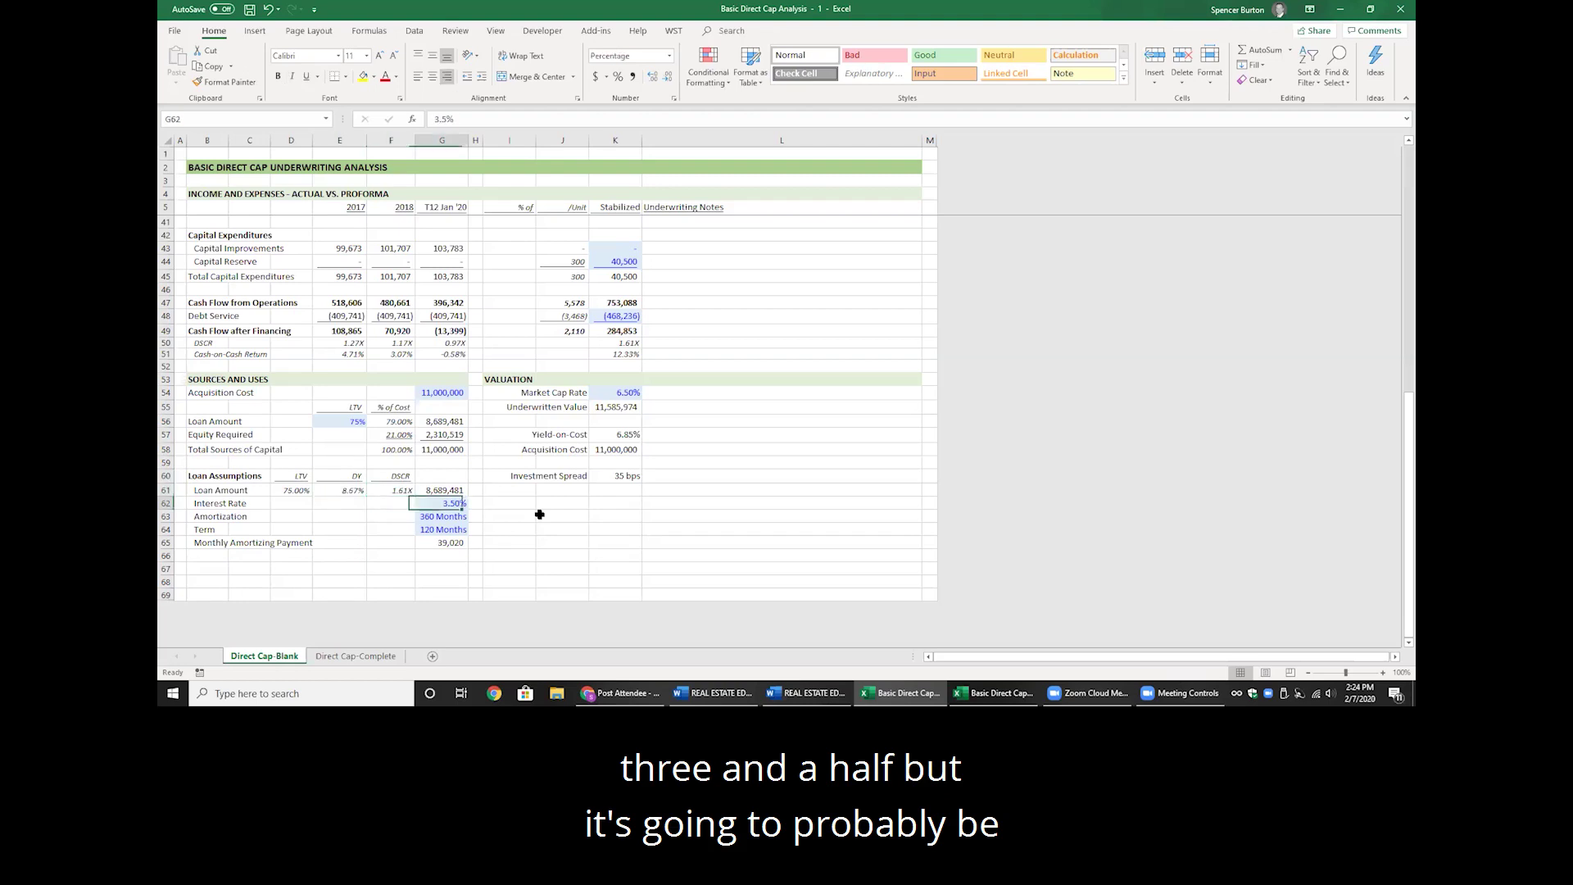
{"action": "type", "text": "4.5"}
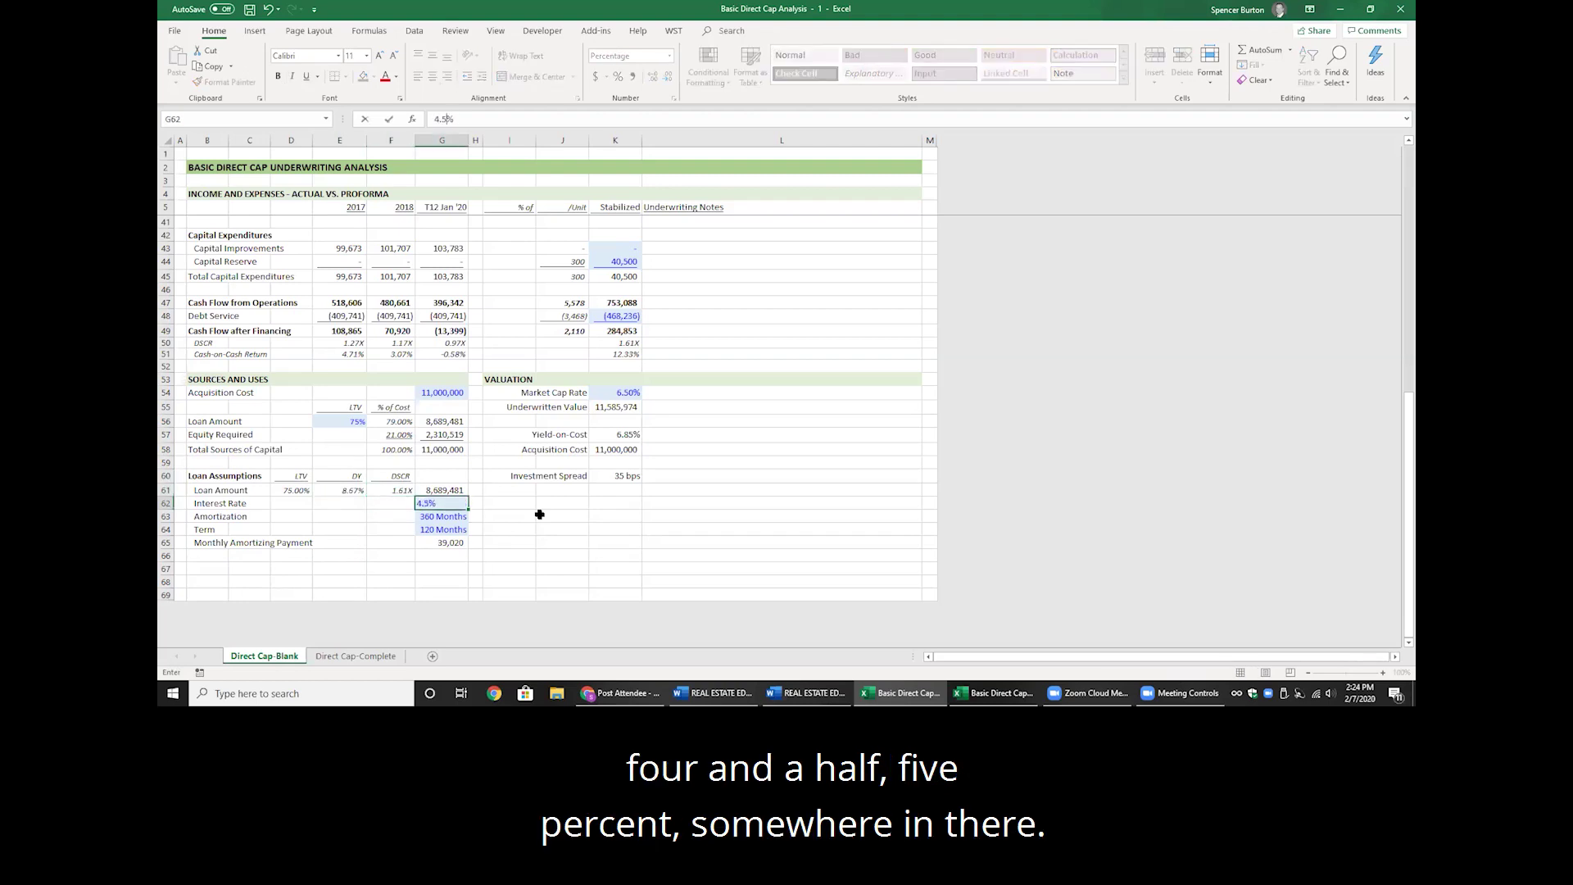
{"action": "key", "text": "BackSpace"}
{"action": "key", "text": "BackSpace"}
{"action": "key", "text": "BackSpace"}
{"action": "type", "text": "5"}
{"action": "key", "text": "Return"}
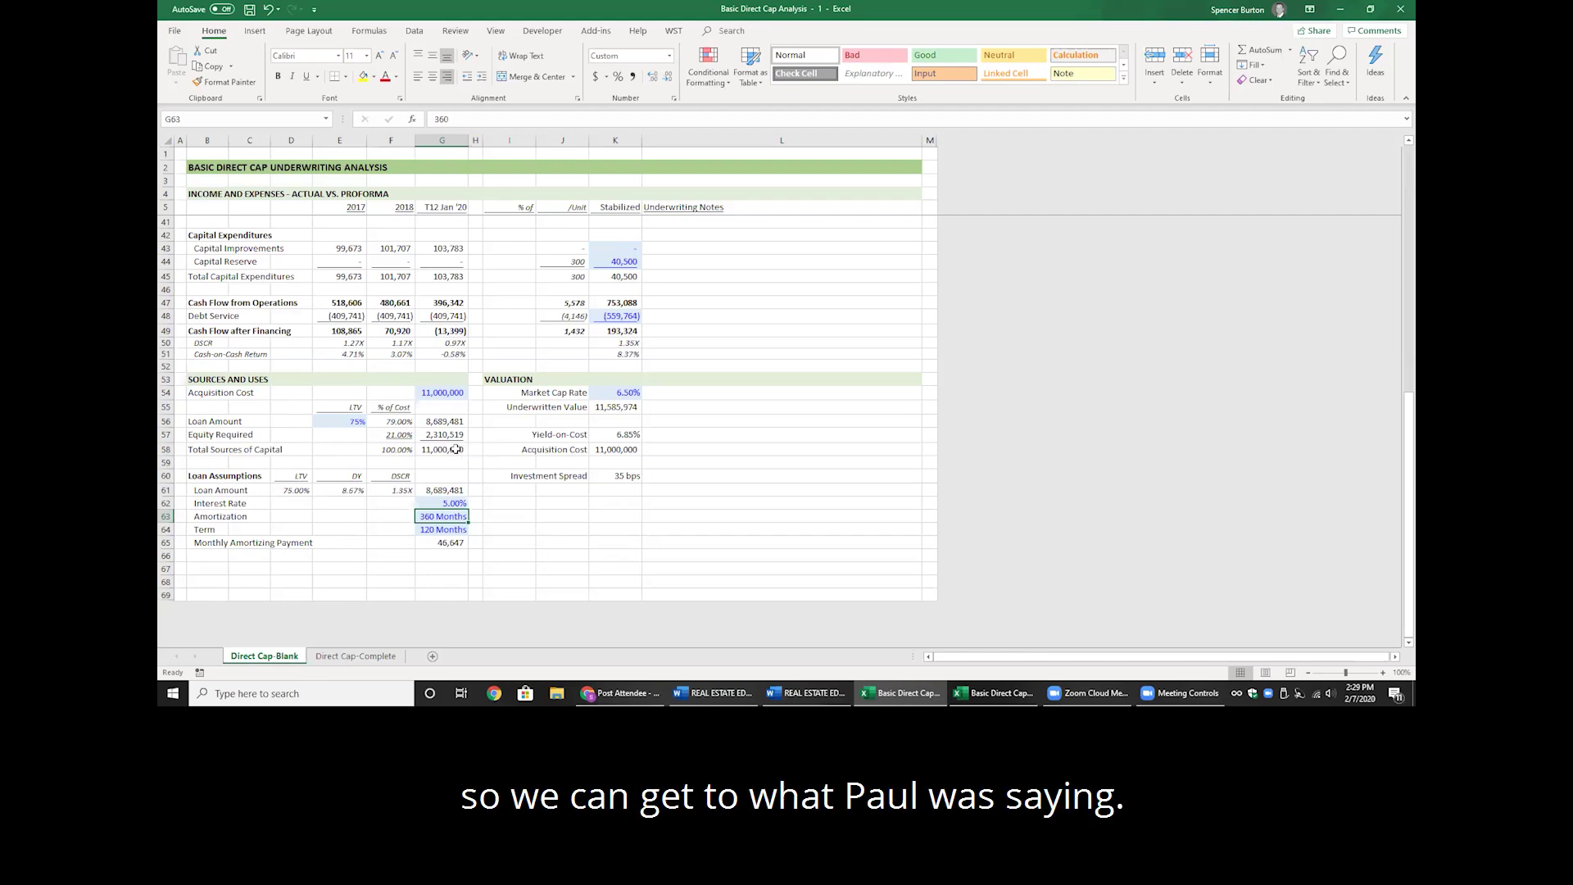
Check the loan's percentage of cost and undo the interest rate, LTV and acquisition cost changes
{"action": "left_click", "coordinate": [404, 422]}
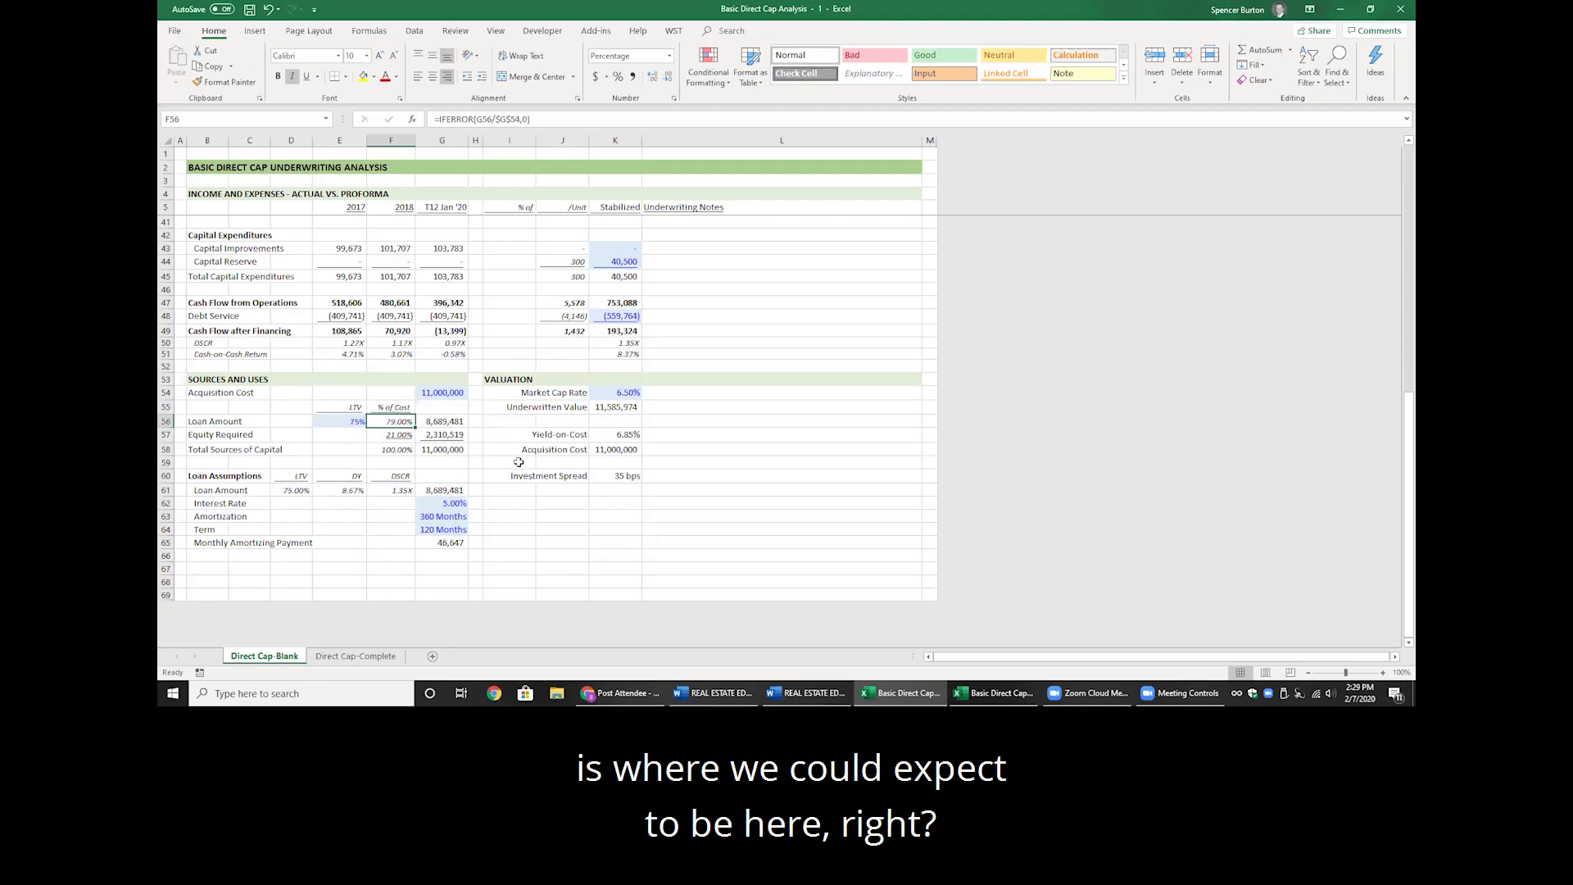
{"action": "key", "text": "ctrl+z"}
{"action": "key", "text": "ctrl+z"}
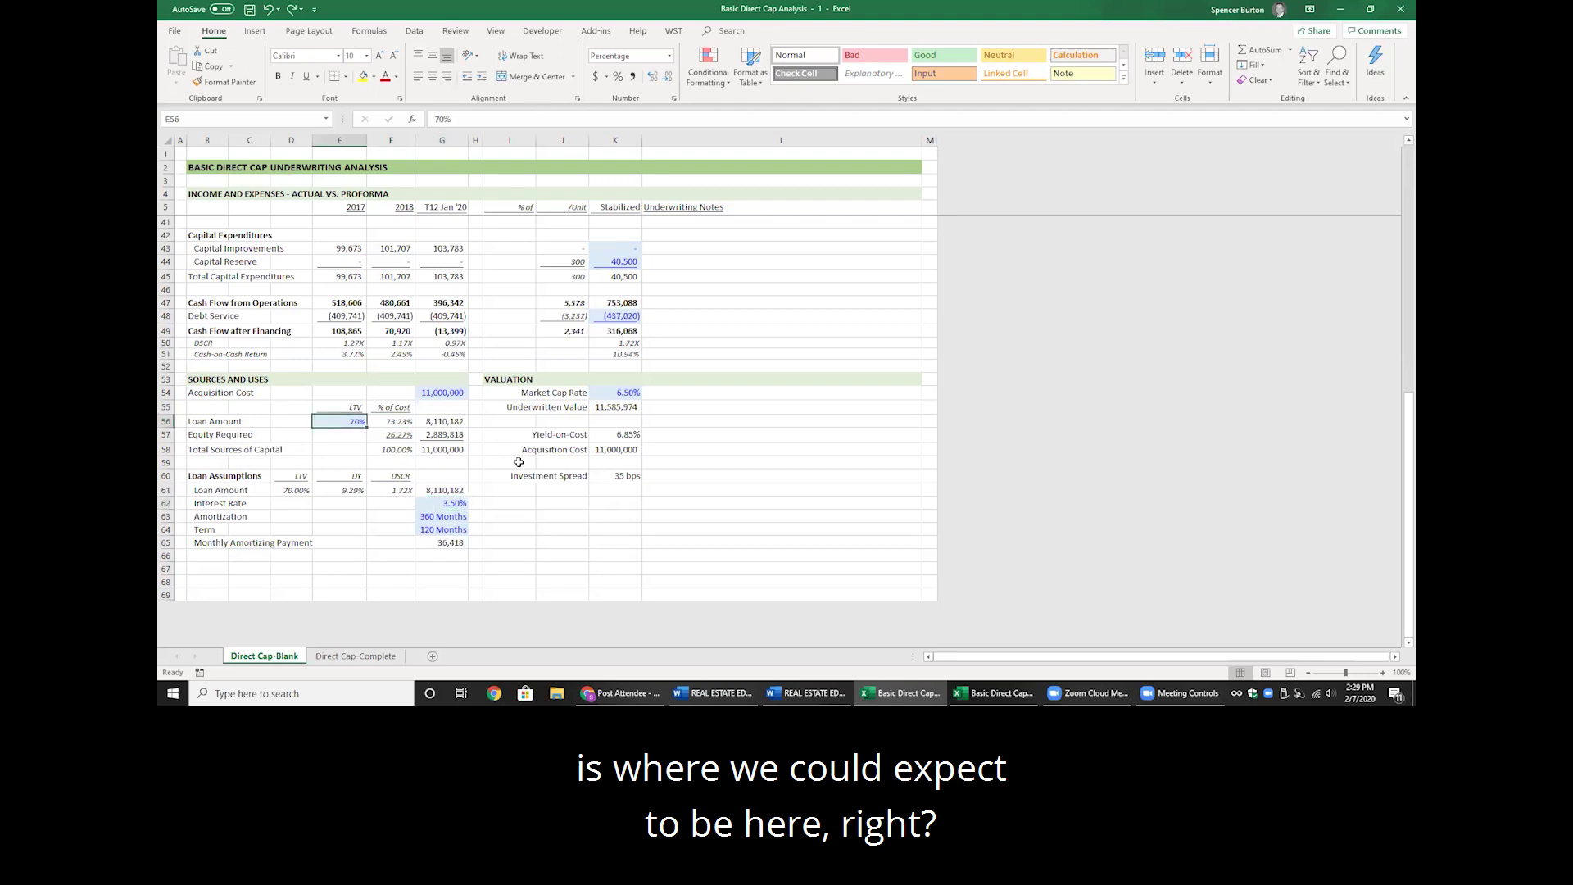
{"action": "key", "text": "ctrl+z"}
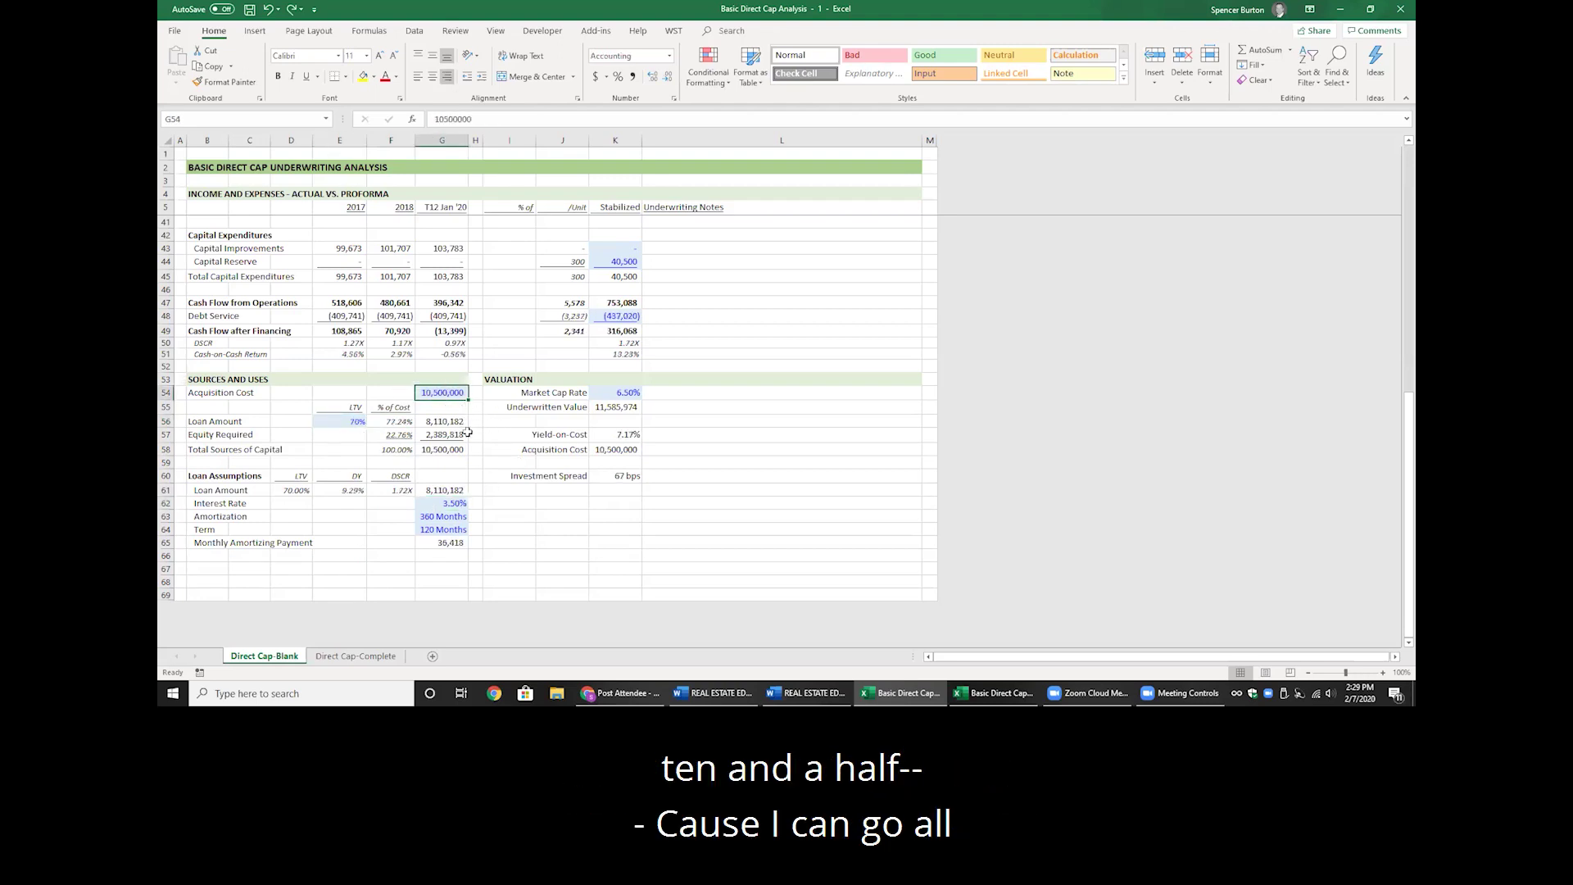
Set the loan amount's LTV to 72.5% so that the loan covers 80% of cost, and check its debt yield
{"action": "left_click", "coordinate": [394, 423]}
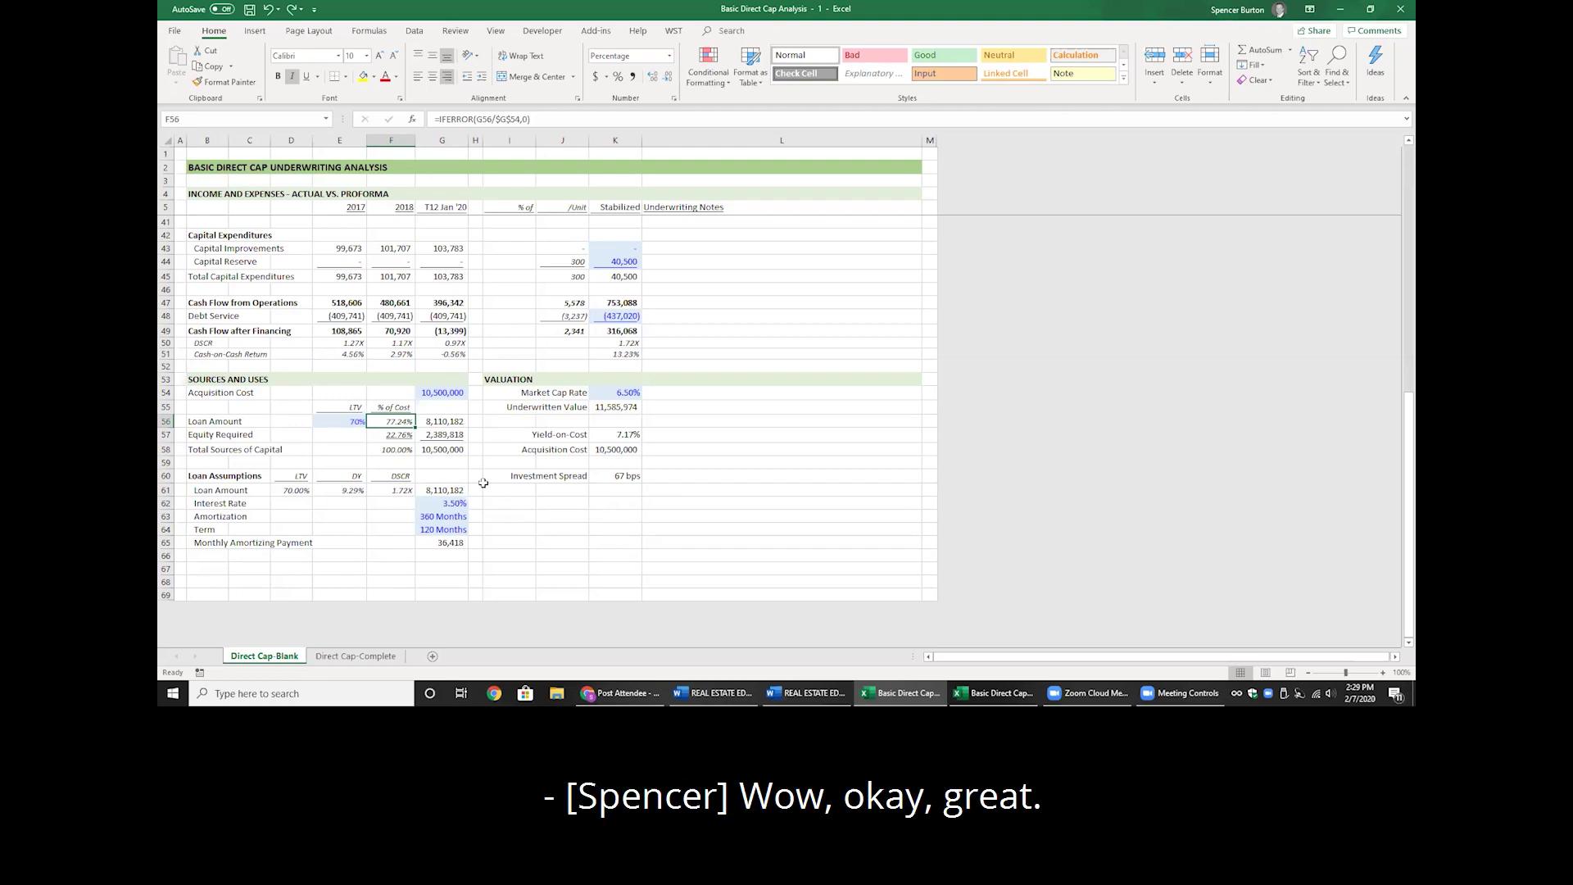
{"action": "left_click", "coordinate": [356, 421]}
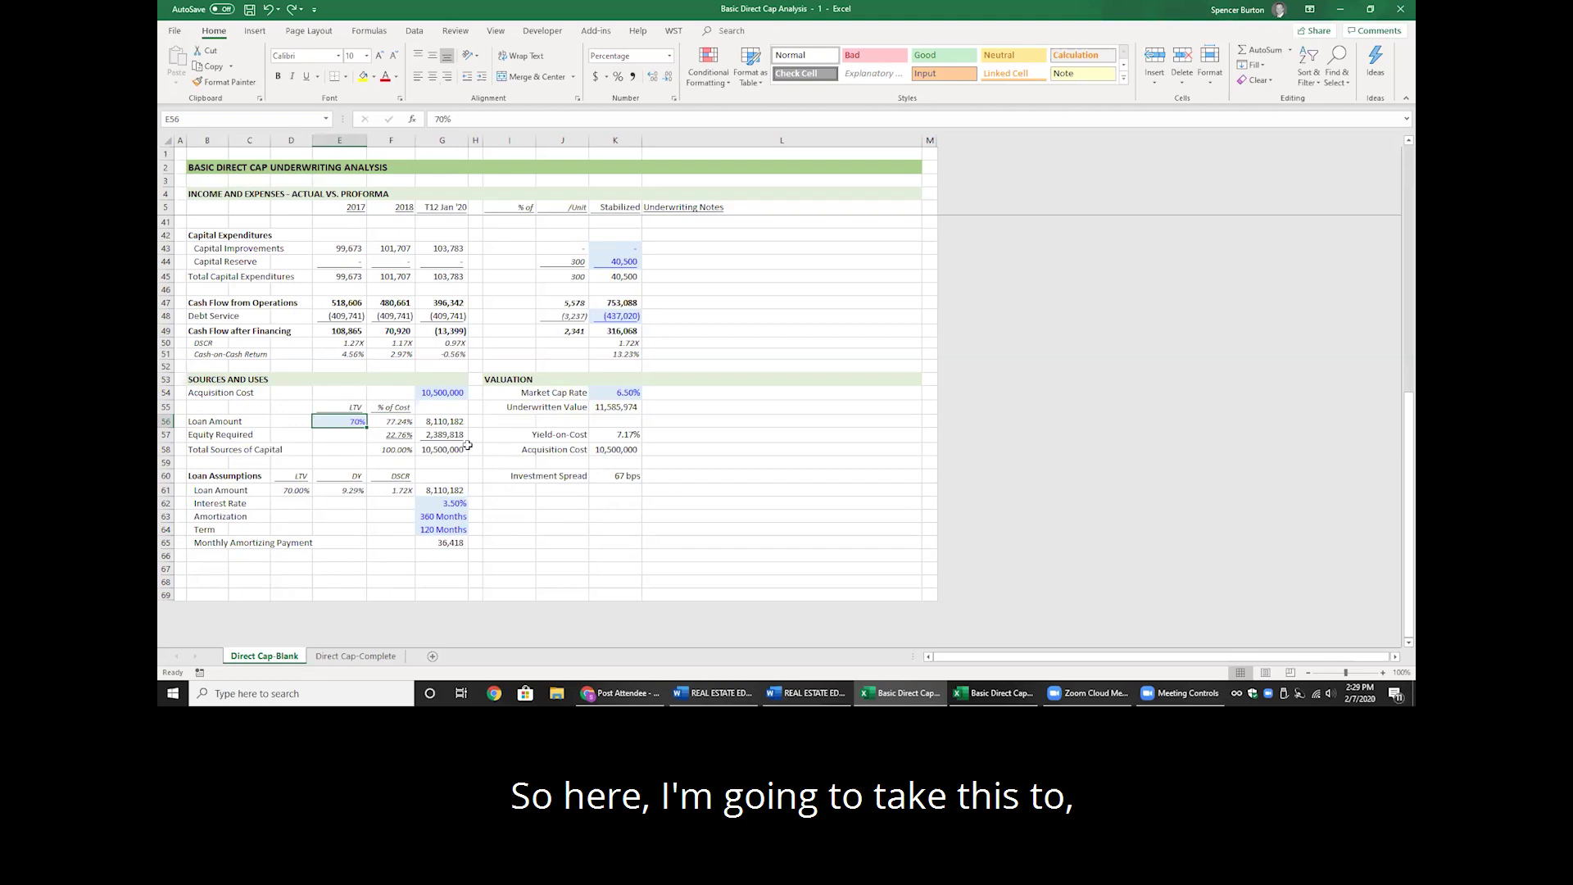
{"action": "left_click", "coordinate": [398, 419]}
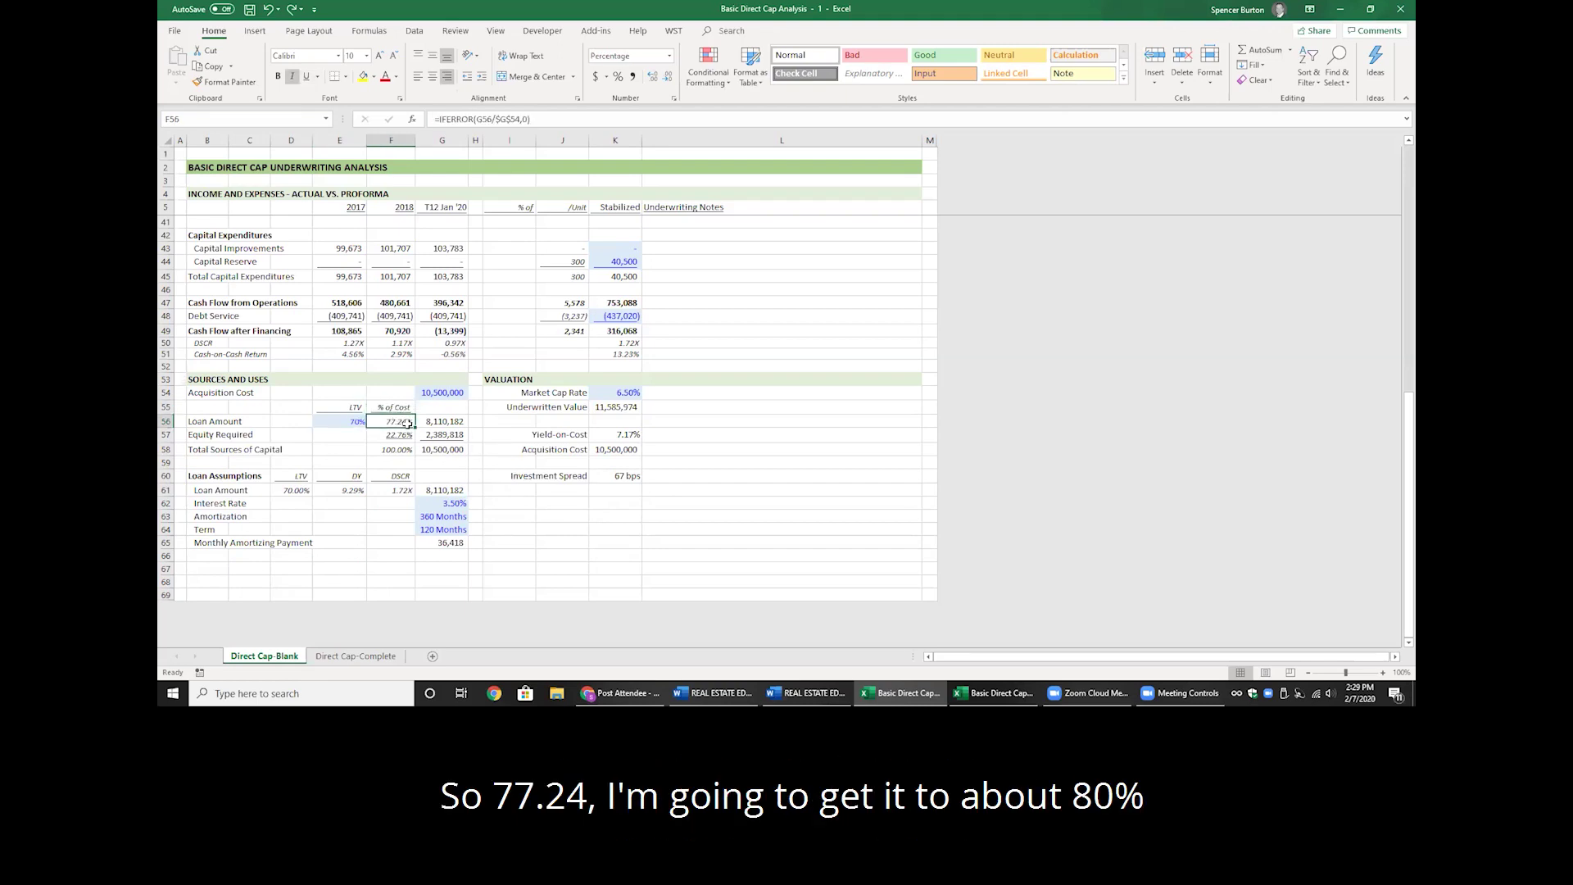
{"action": "left_click", "coordinate": [352, 421]}
{"action": "type", "text": "7"}
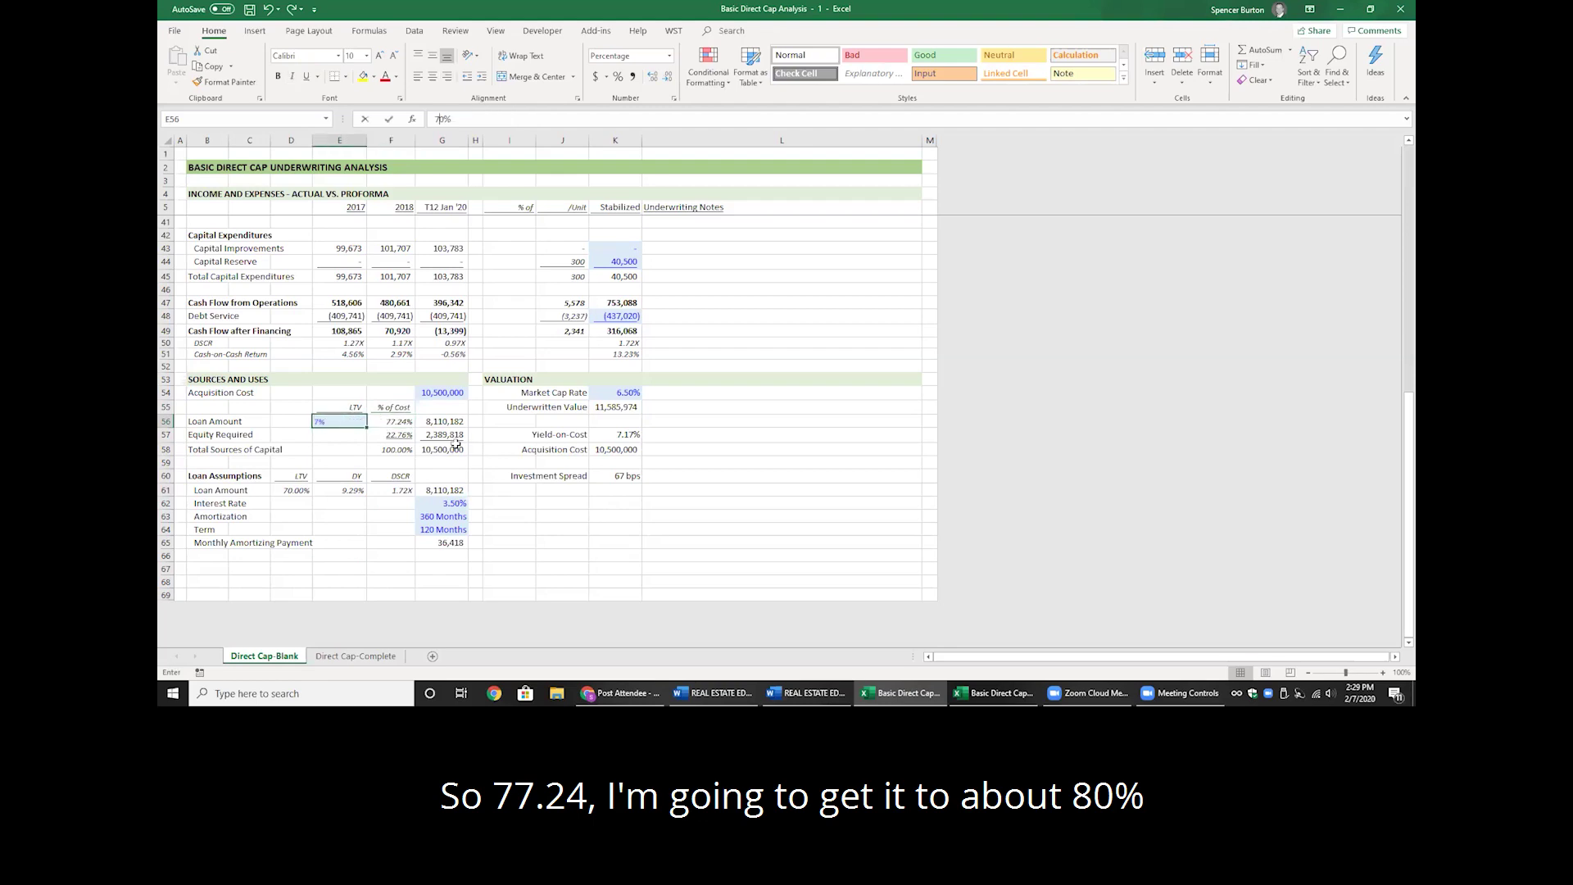
{"action": "type", "text": "2"}
{"action": "key", "text": "ctrl+Return"}
{"action": "type", "text": "72.5"}
{"action": "key", "text": "ctrl+Return"}
{"action": "key", "text": "Right"}
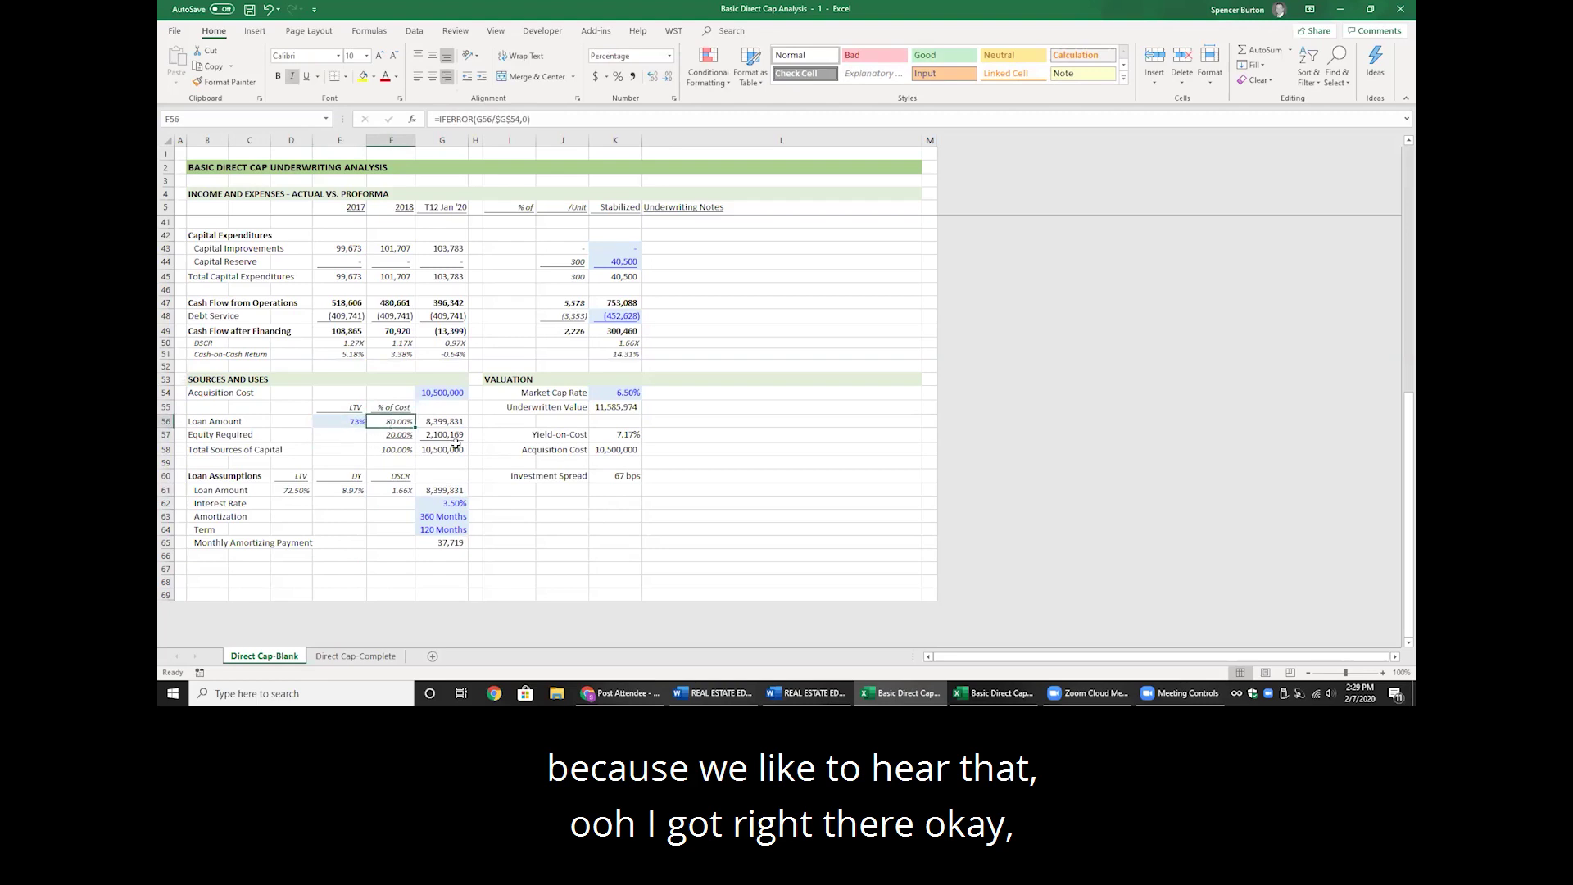
{"action": "left_click", "coordinate": [352, 490]}
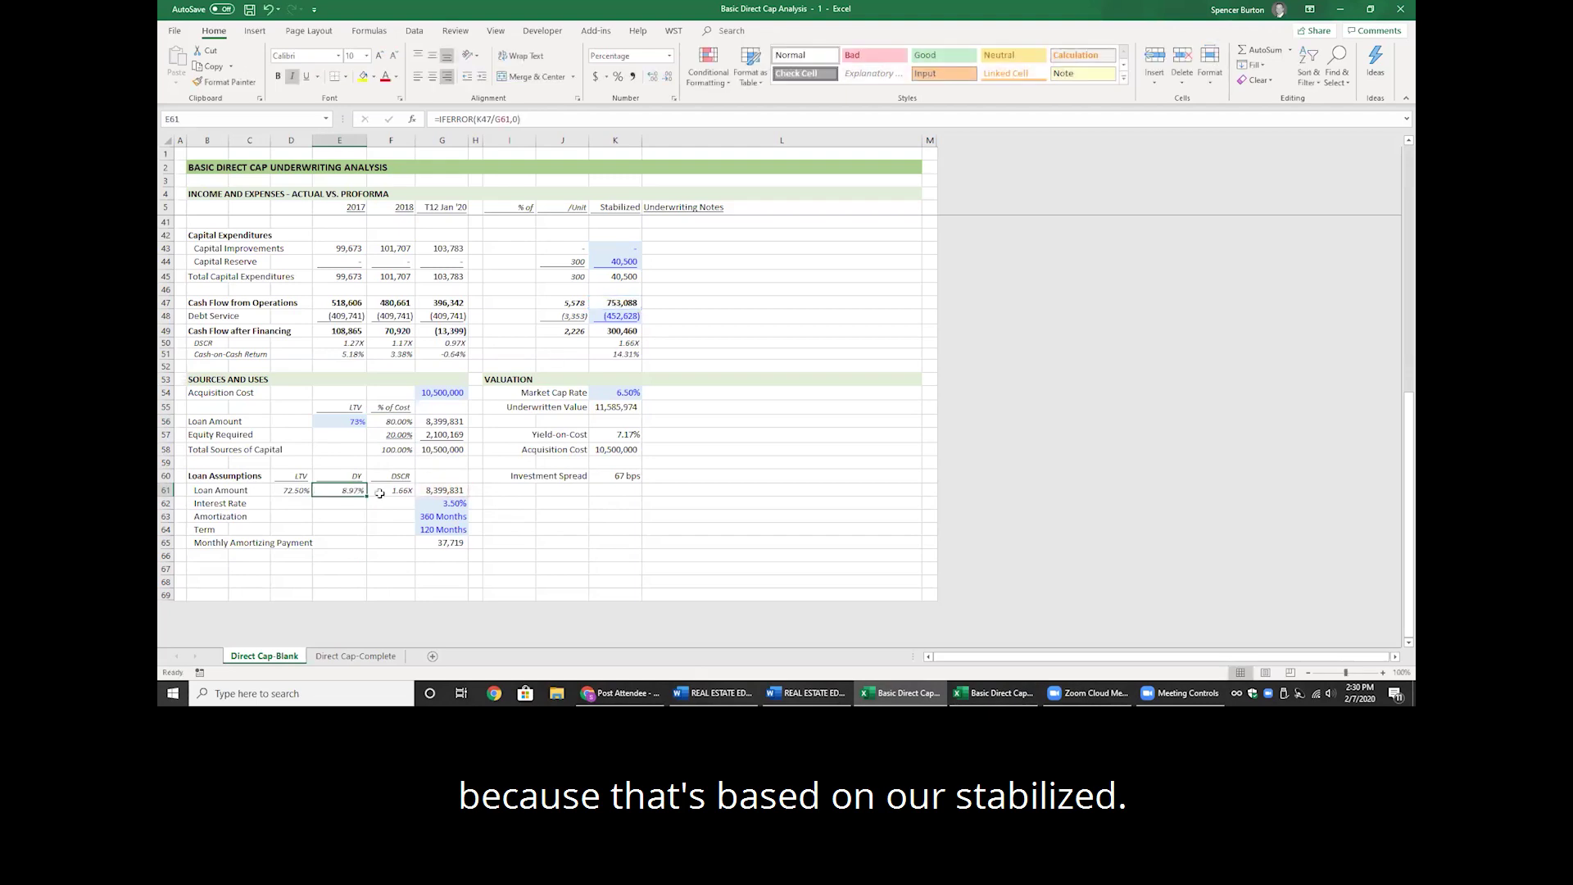
Calculate the T12 debt yield in E62 by dividing the T12 cash flow from operations by the loan amount (=G47/G56)
{"action": "left_click", "coordinate": [353, 505]}
{"action": "type", "text": "="}
{"action": "key", "text": "Up"}
{"action": "key", "text": "Right"}
{"action": "key", "text": "Right"}
{"action": "key", "text": "Up"}
{"action": "key", "text": "Up"}
{"action": "key", "text": "Up"}
{"action": "key", "text": "Up"}
{"action": "key", "text": "Up"}
{"action": "key", "text": "Up"}
{"action": "key", "text": "Up"}
{"action": "key", "text": "Up"}
{"action": "key", "text": "Up"}
{"action": "key", "text": "Up"}
{"action": "key", "text": "Up"}
{"action": "key", "text": "Up"}
{"action": "key", "text": "Up"}
{"action": "key", "text": "Up"}
{"action": "key", "text": "Up"}
{"action": "key", "text": "Down"}
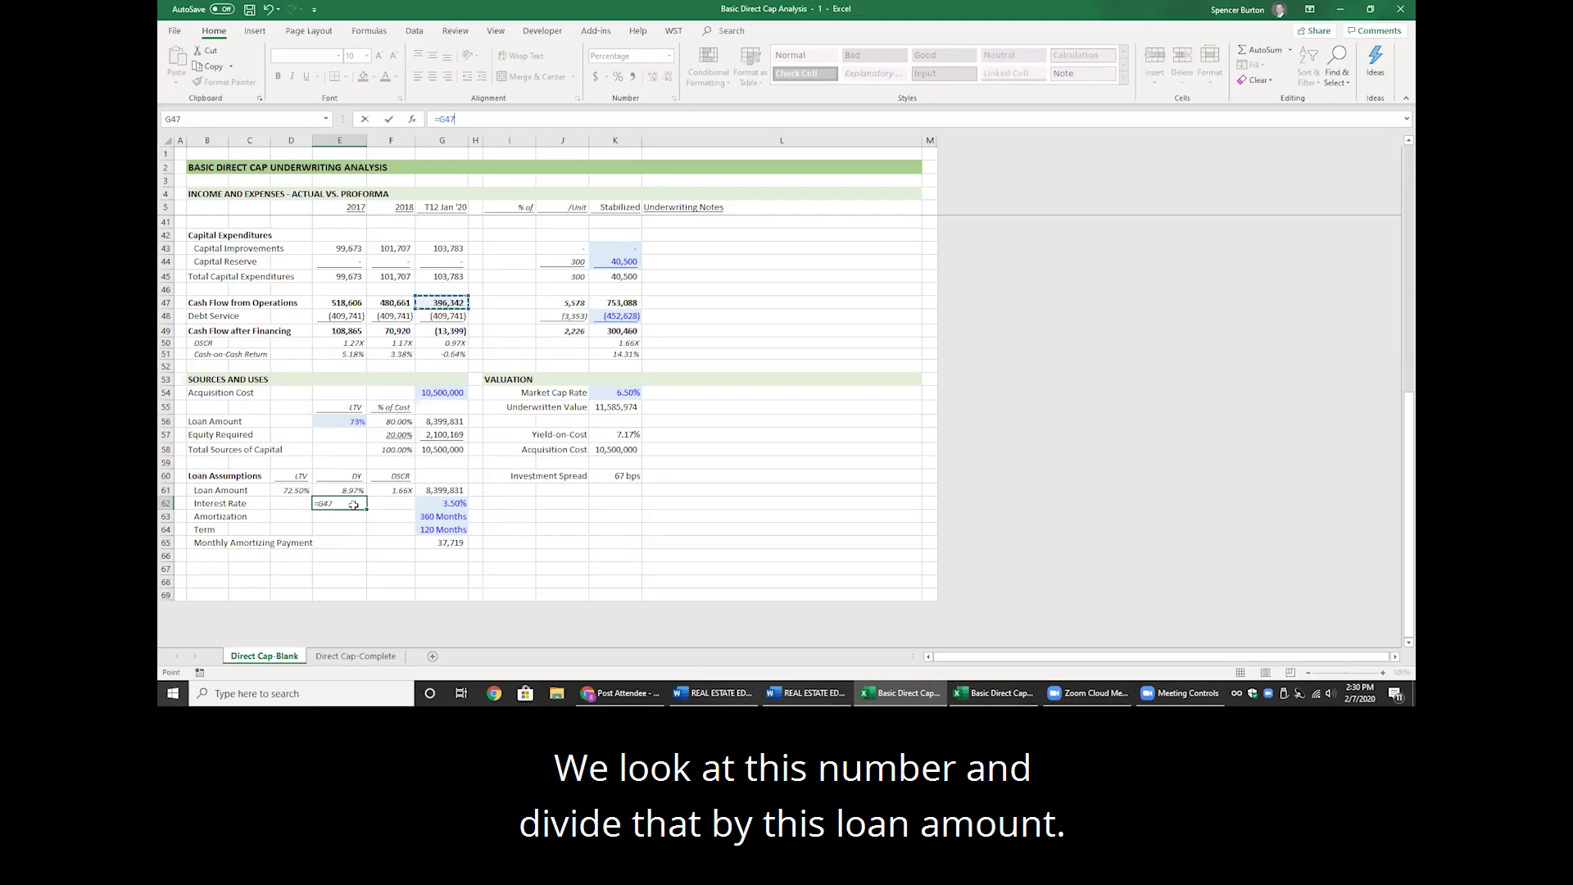
{"action": "type", "text": "/"}
{"action": "key", "text": "Right"}
{"action": "key", "text": "Right"}
{"action": "key", "text": "Up"}
{"action": "key", "text": "Up"}
{"action": "key", "text": "Up"}
{"action": "key", "text": "Up"}
{"action": "key", "text": "Up"}
{"action": "key", "text": "Up"}
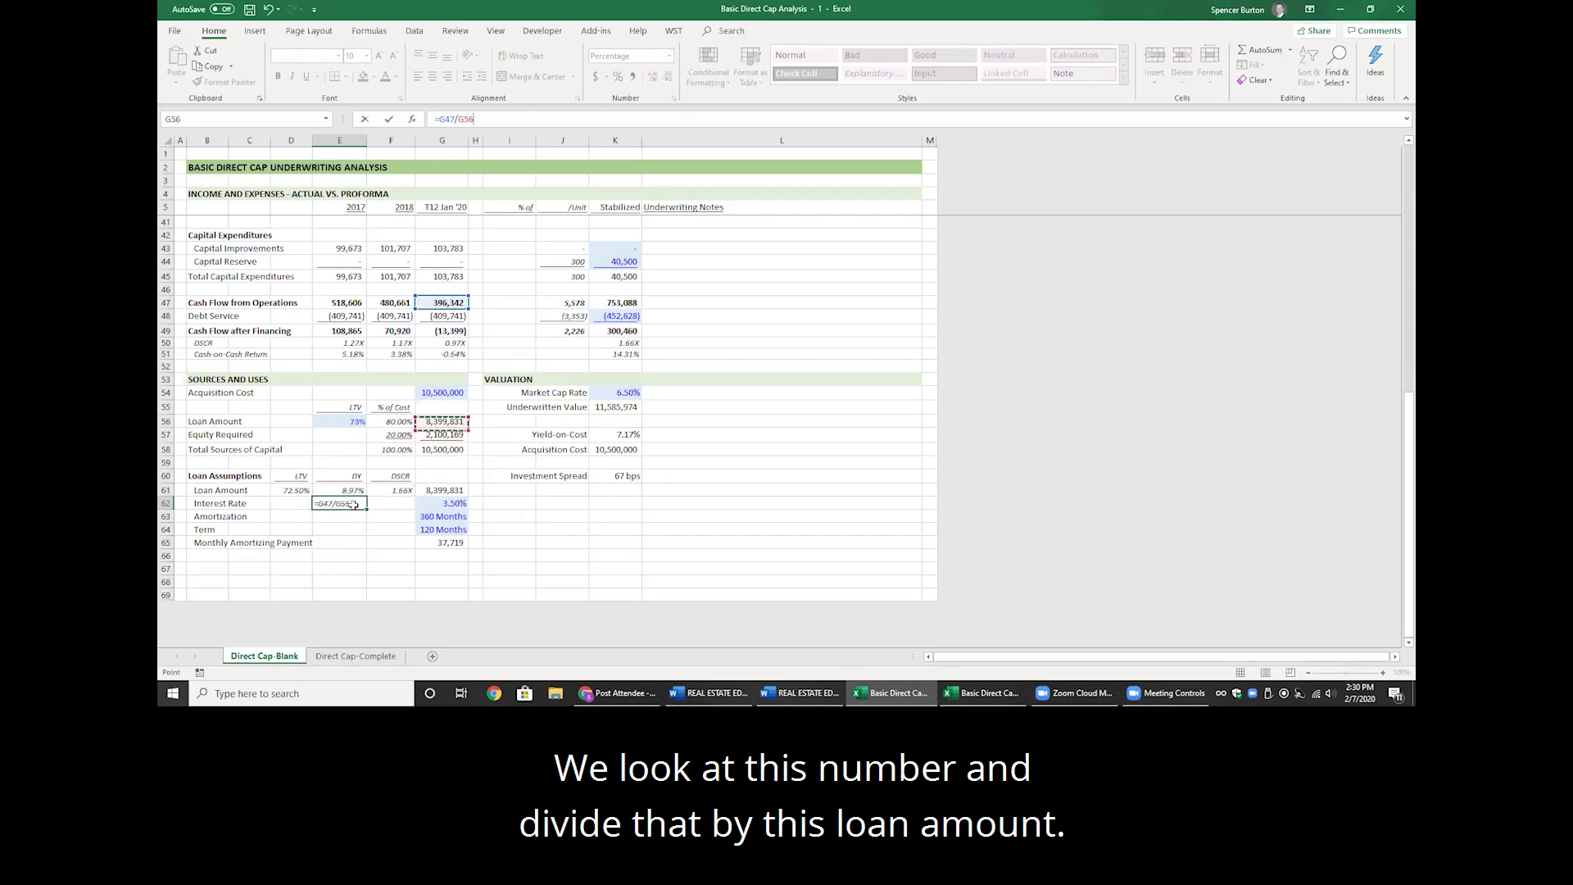
{"action": "key", "text": "ctrl+Return"}
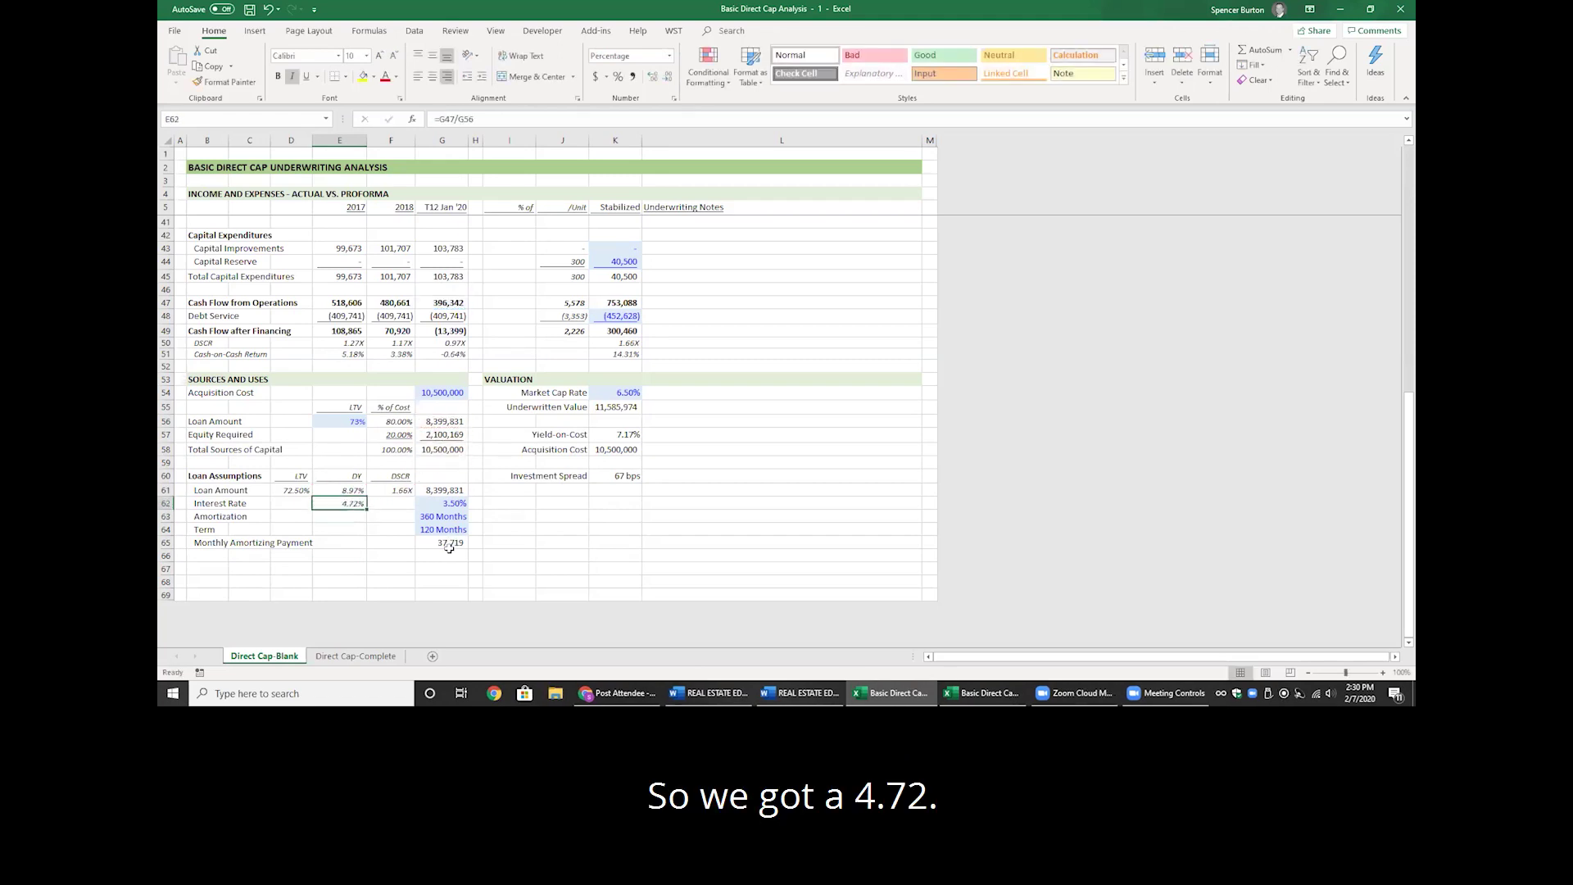
Set the loan amount's LTV to 65% and check the T12 debt yield and the loan amount
{"action": "left_click", "coordinate": [446, 423]}
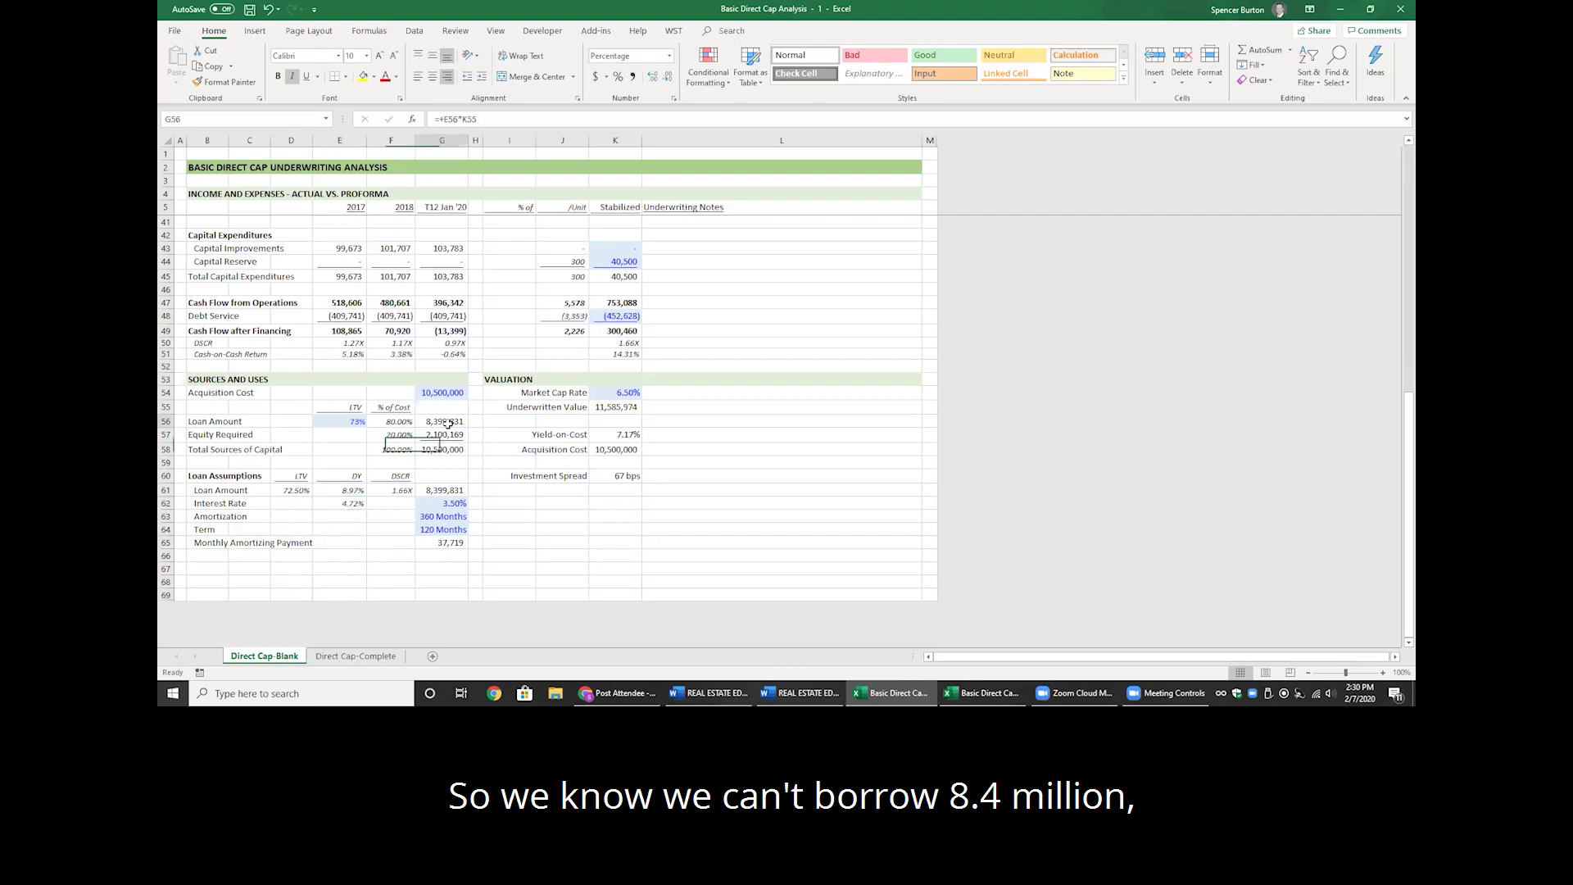
{"action": "left_click", "coordinate": [383, 423]}
{"action": "left_click", "coordinate": [347, 421]}
{"action": "type", "text": "65"}
{"action": "key", "text": "Return"}
{"action": "key", "text": "Up"}
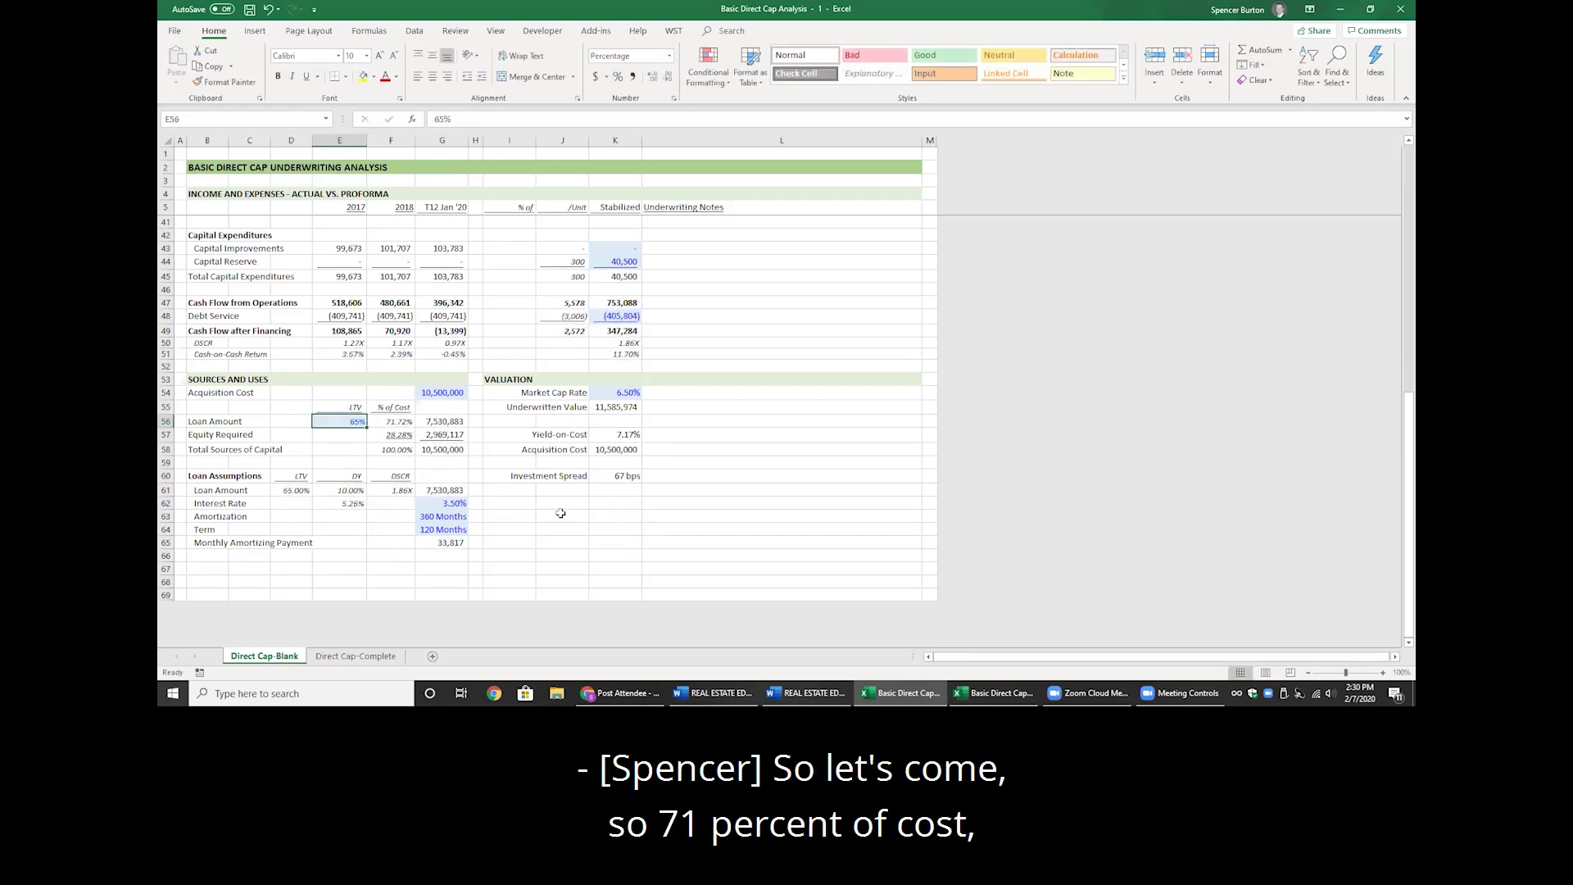
{"action": "left_click", "coordinate": [410, 421]}
{"action": "left_click", "coordinate": [354, 503]}
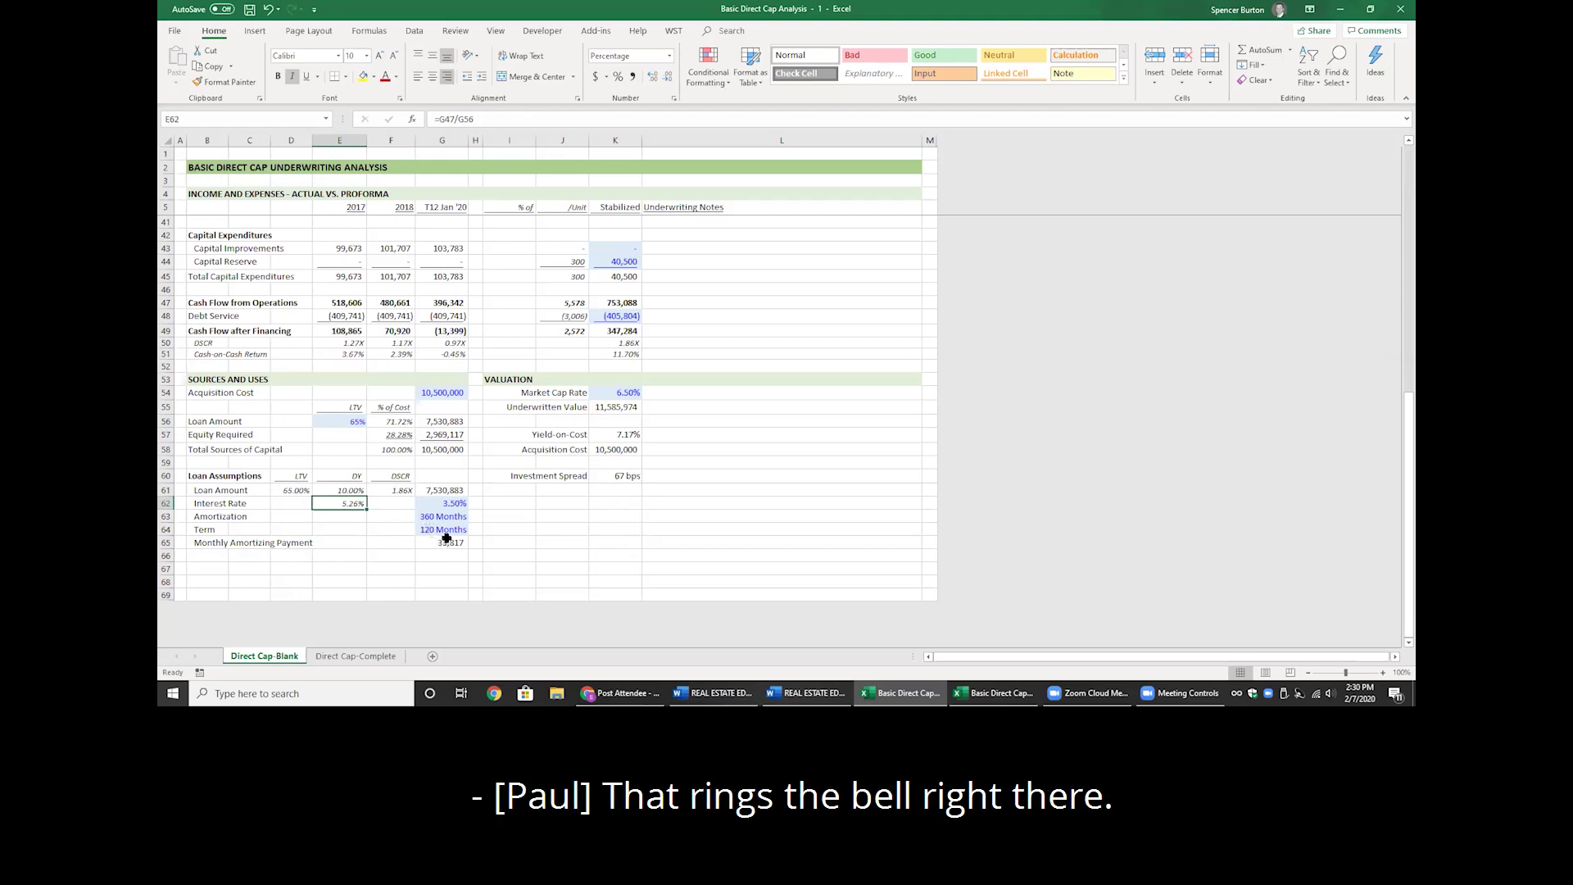
{"action": "left_click", "coordinate": [449, 423]}
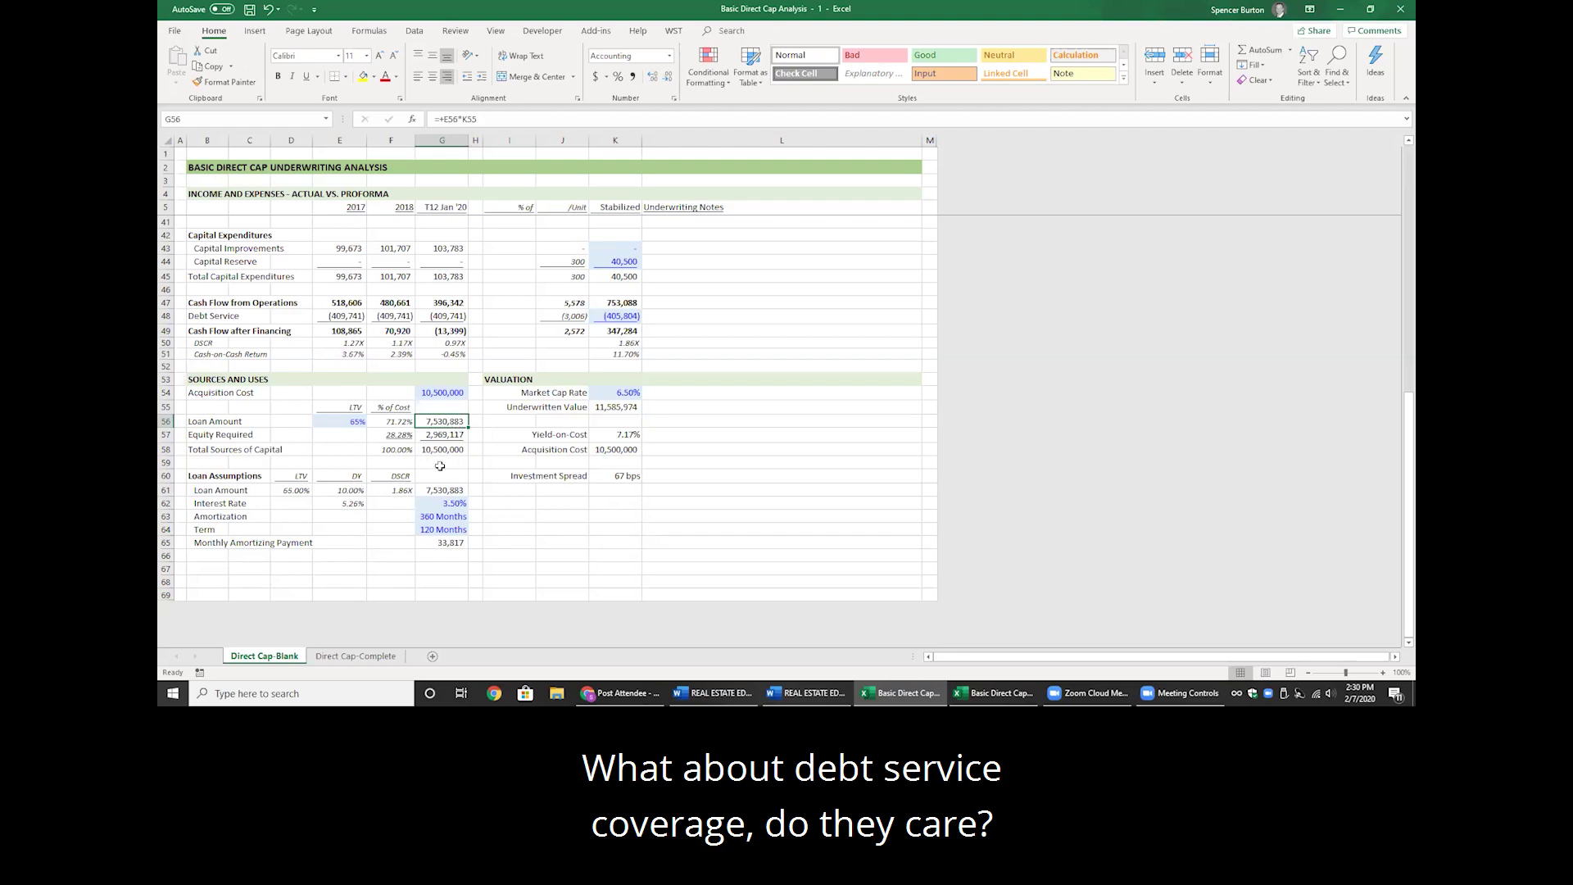
Highlight the T12 debt service cell in yellow, link it to the negative monthly amortizing payment times 12, and check the T12 DSCR
{"action": "left_click", "coordinate": [455, 318]}
{"action": "key", "text": "F4"}
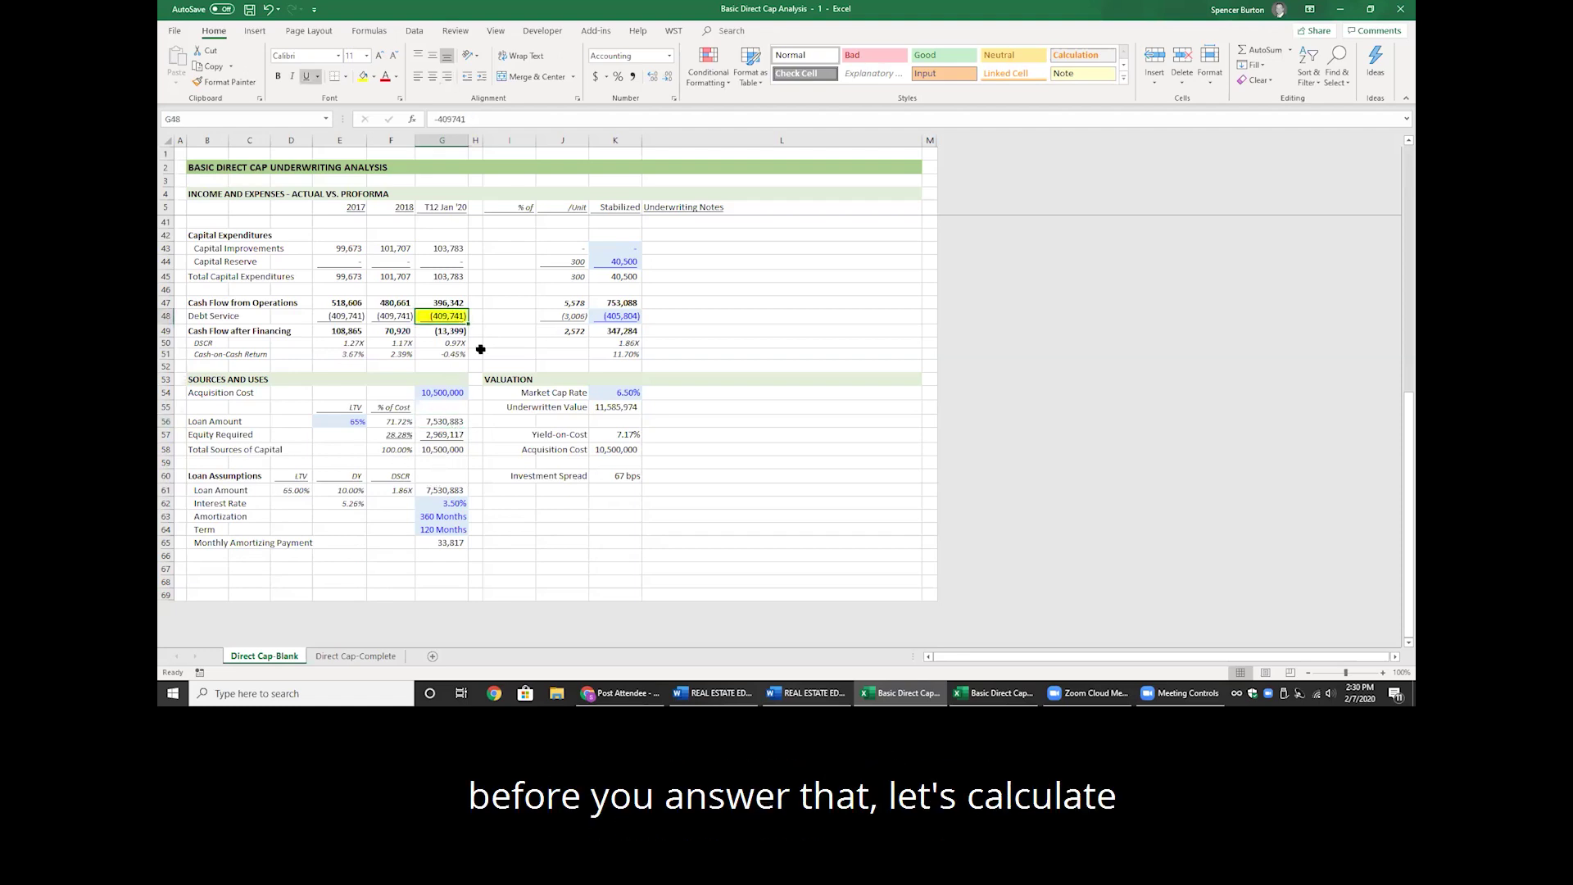
{"action": "type", "text": "=-"}
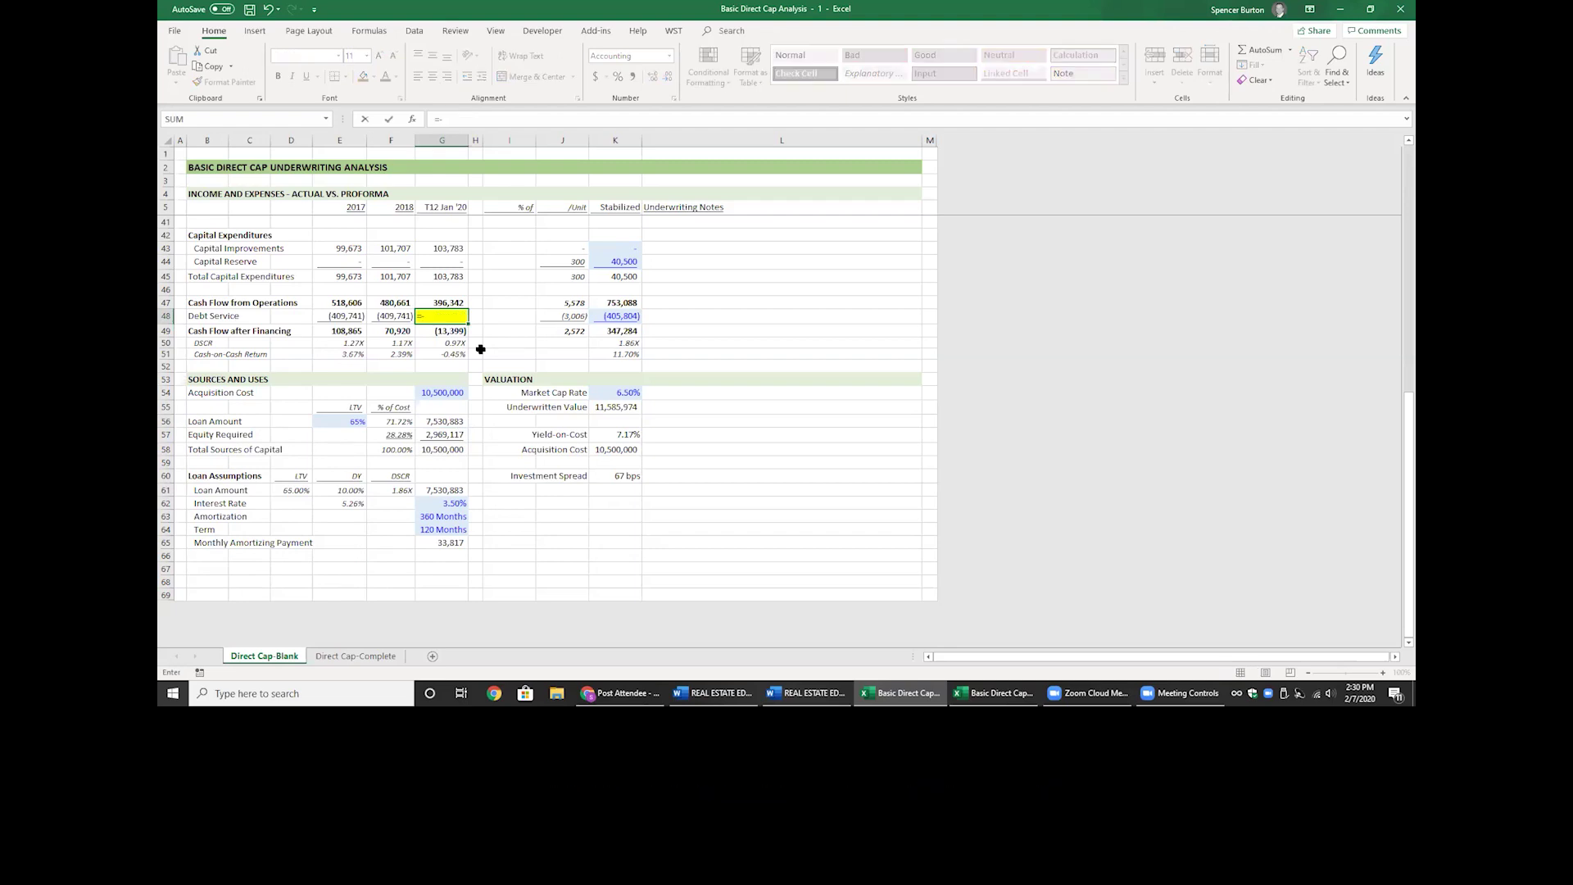
{"action": "left_click", "coordinate": [440, 543]}
{"action": "type", "text": "*12"}
{"action": "key", "text": "Return"}
{"action": "key", "text": "Down"}
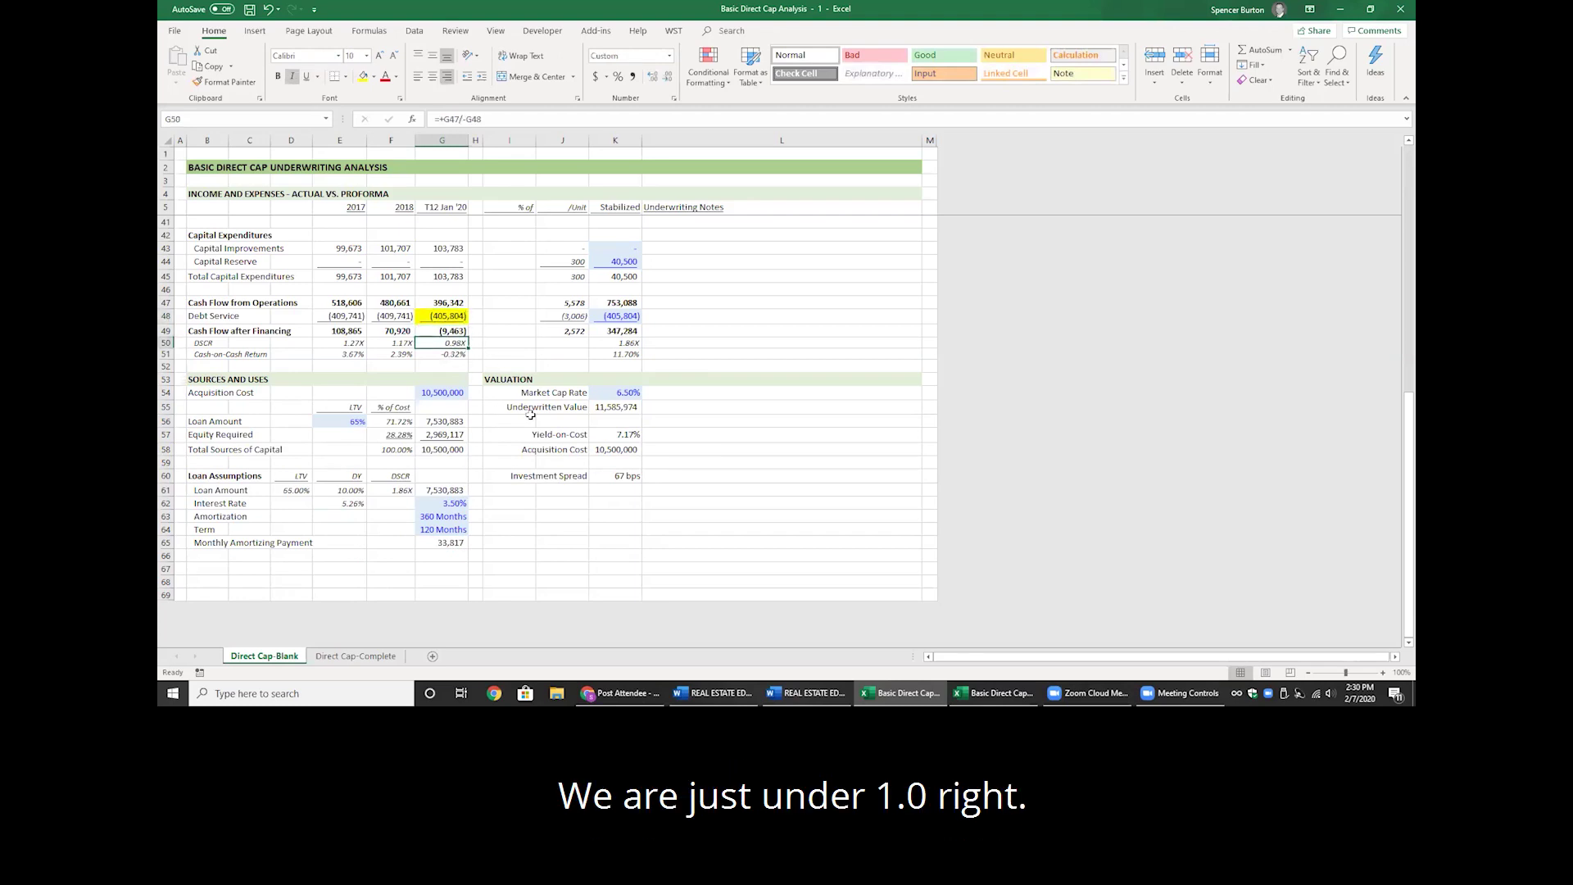
{"action": "key", "text": "Up"}
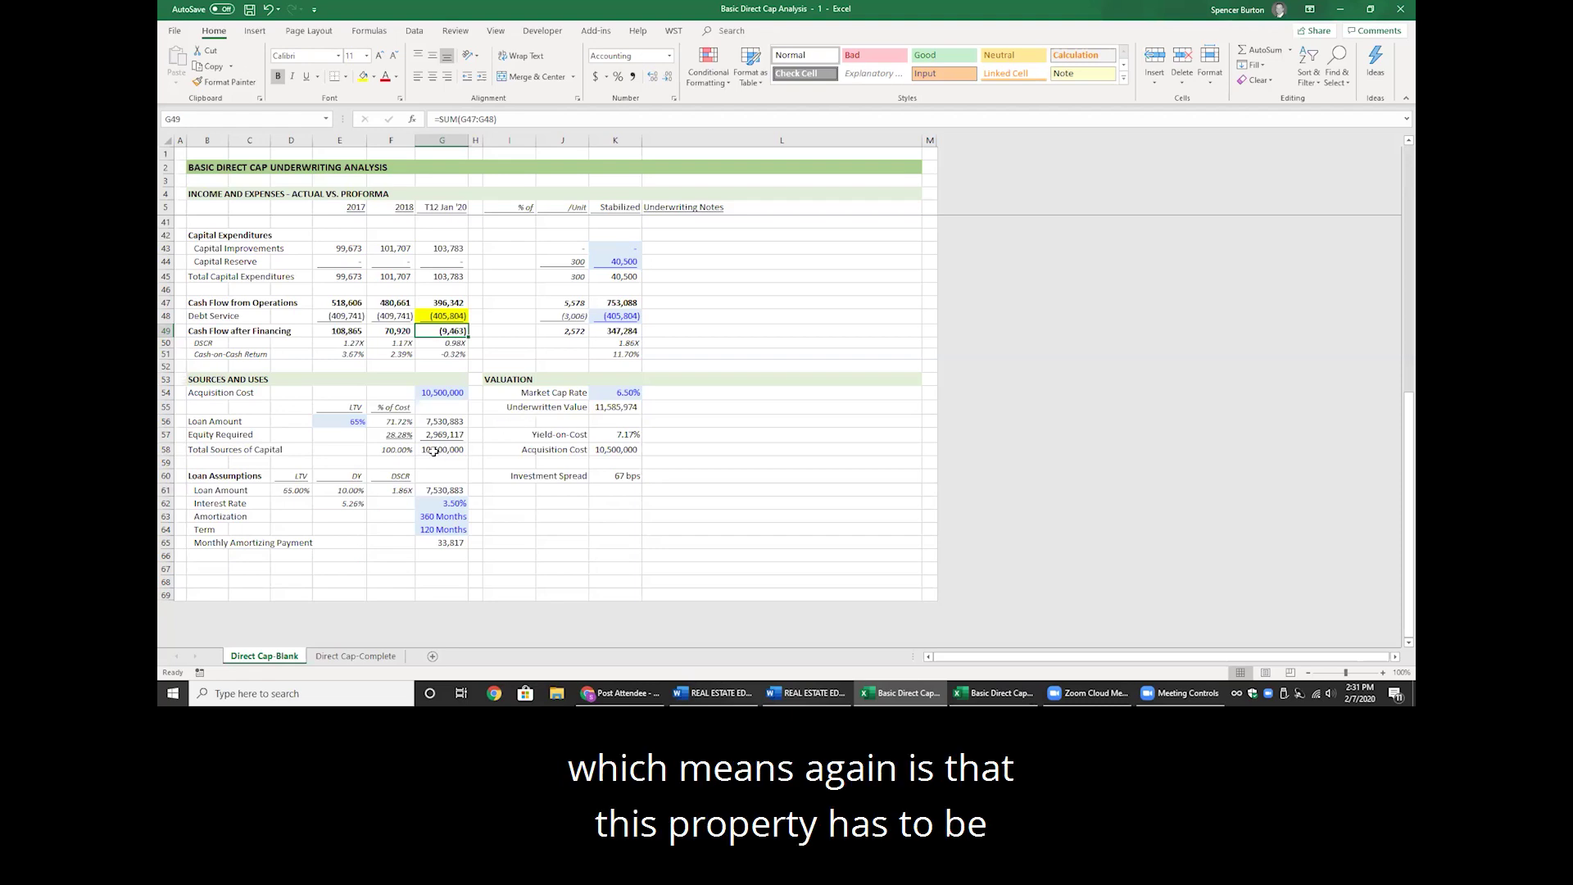
Try LTVs of 64% and 63% for the loan amount to raise the T12 debt service coverage
{"action": "left_click", "coordinate": [346, 423]}
{"action": "type", "text": "64"}
{"action": "key", "text": "Return"}
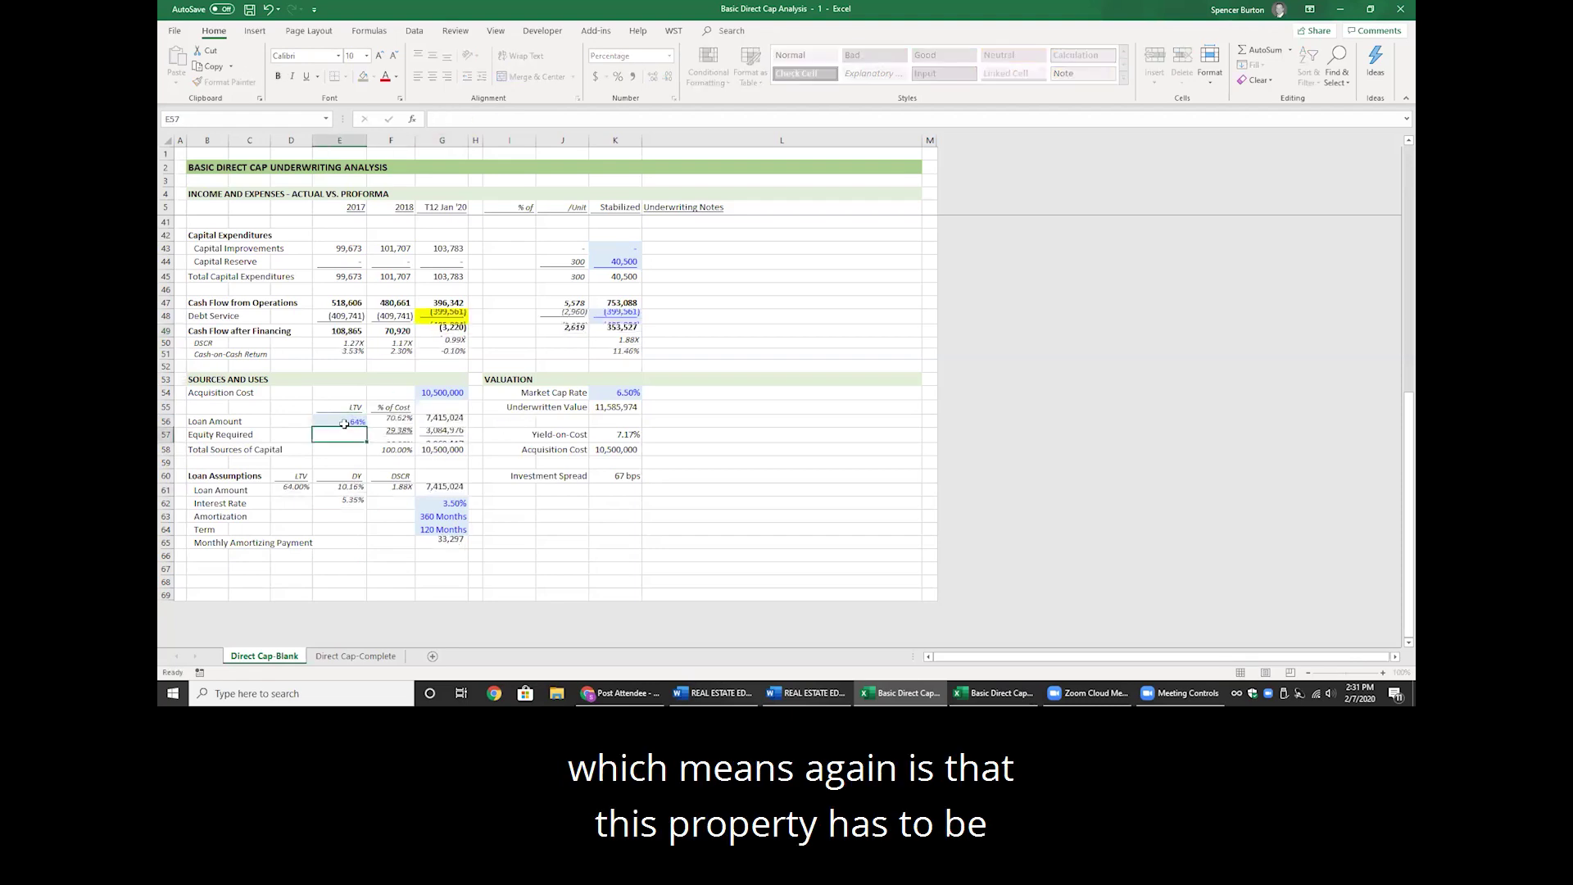
{"action": "left_click", "coordinate": [344, 423]}
{"action": "type", "text": "63"}
{"action": "key", "text": "Return"}
{"action": "left_click", "coordinate": [345, 422]}
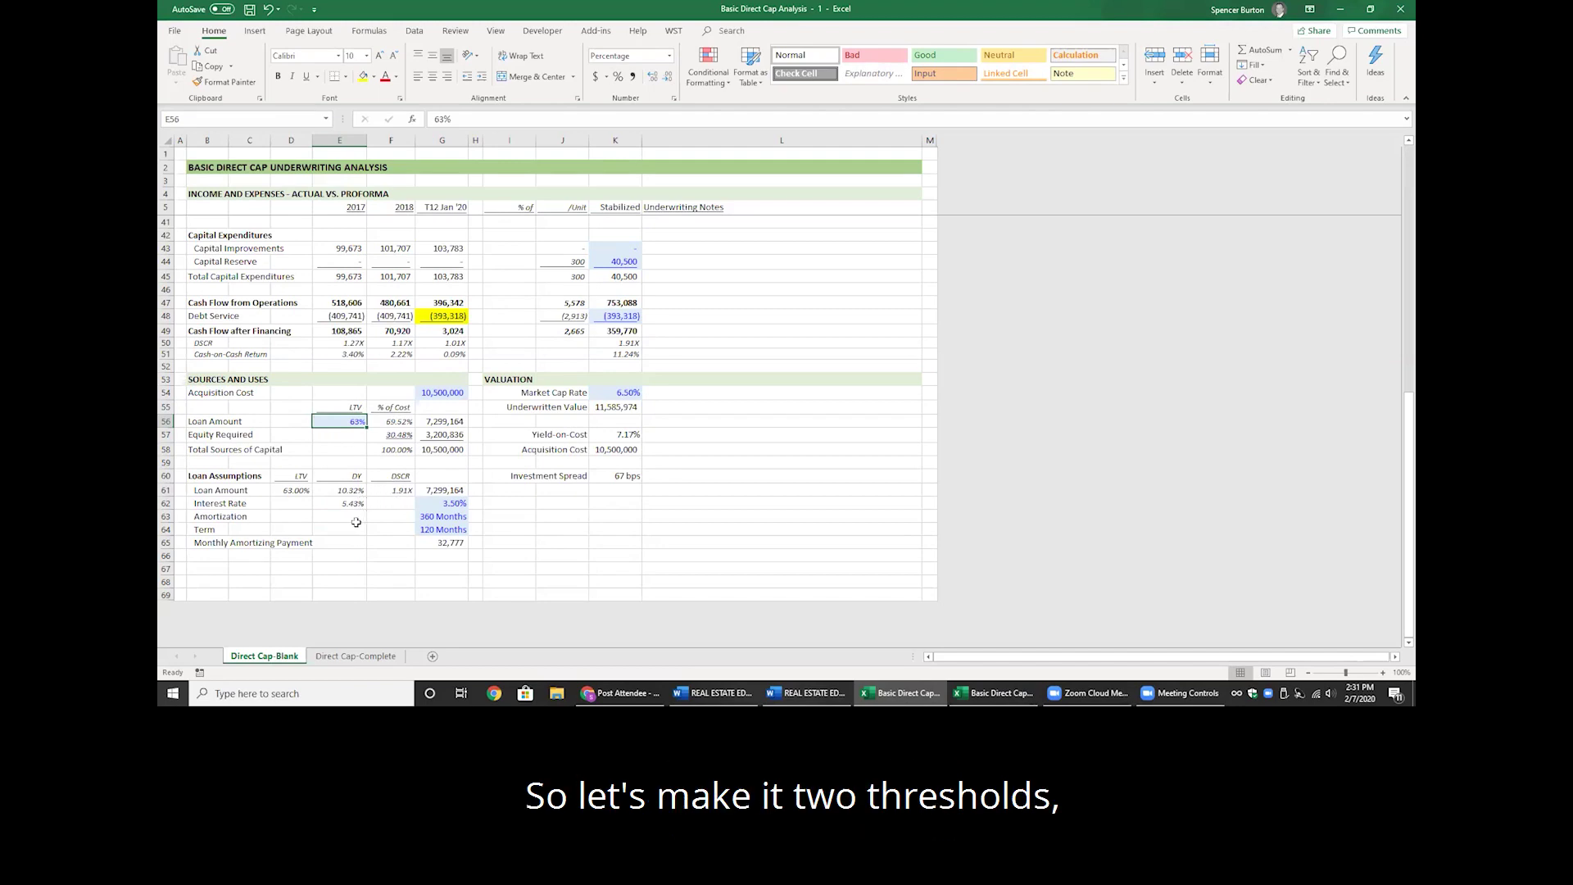
Link F62 to the T12 DSCR (=G50) and apply the number format of the DSCR cell above it
{"action": "left_click", "coordinate": [390, 503]}
{"action": "type", "text": "="}
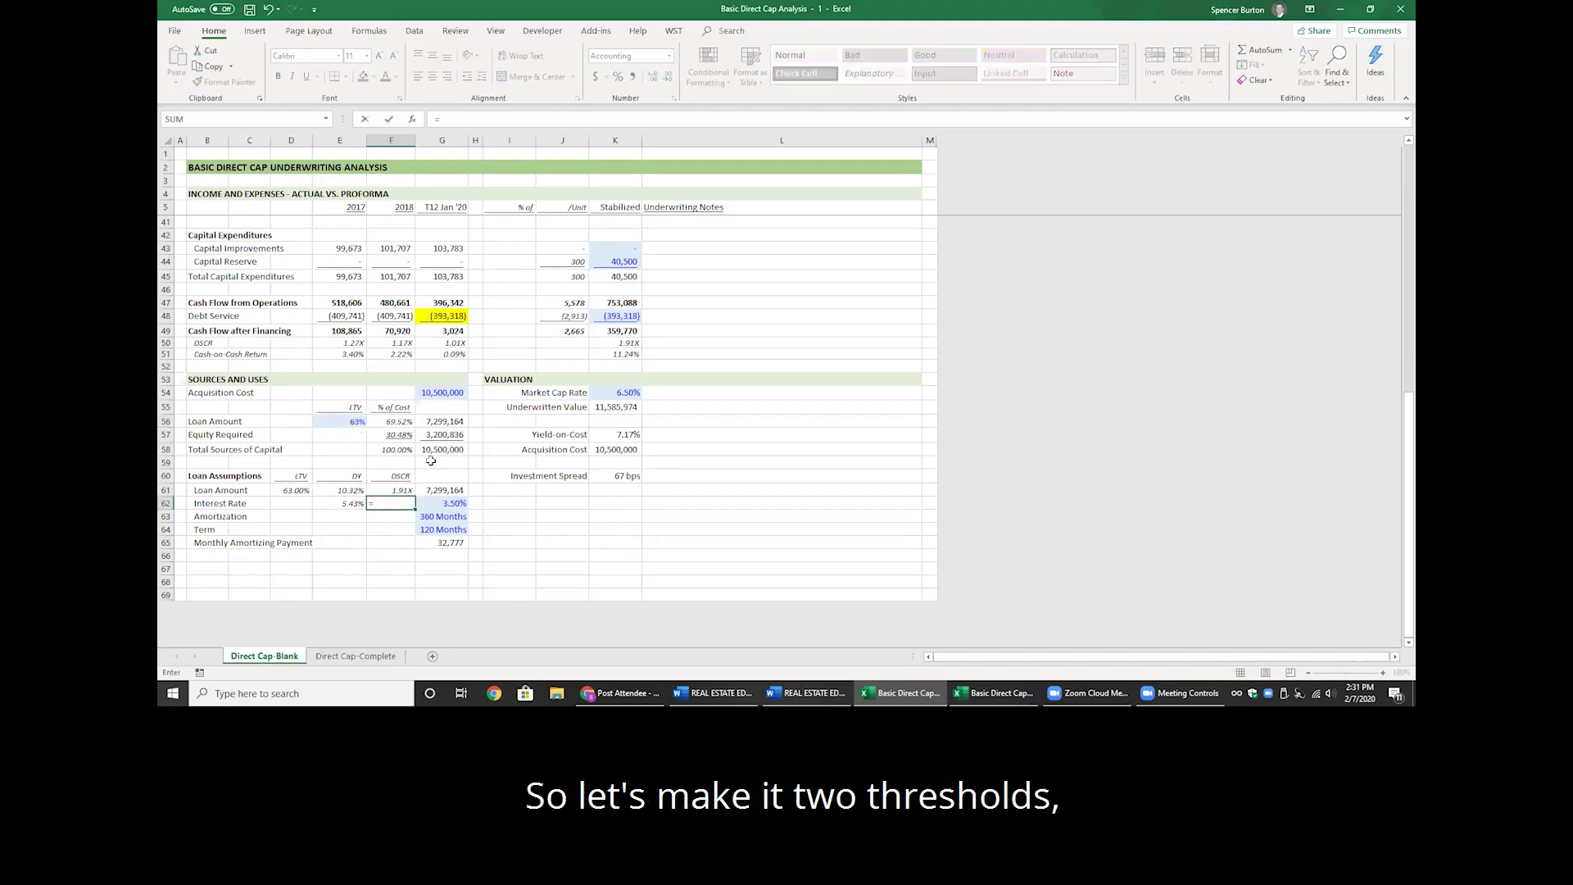
{"action": "left_click", "coordinate": [451, 339]}
{"action": "key", "text": "Return"}
{"action": "key", "text": "Up"}
{"action": "key", "text": "Up"}
{"action": "left_click", "coordinate": [217, 83]}
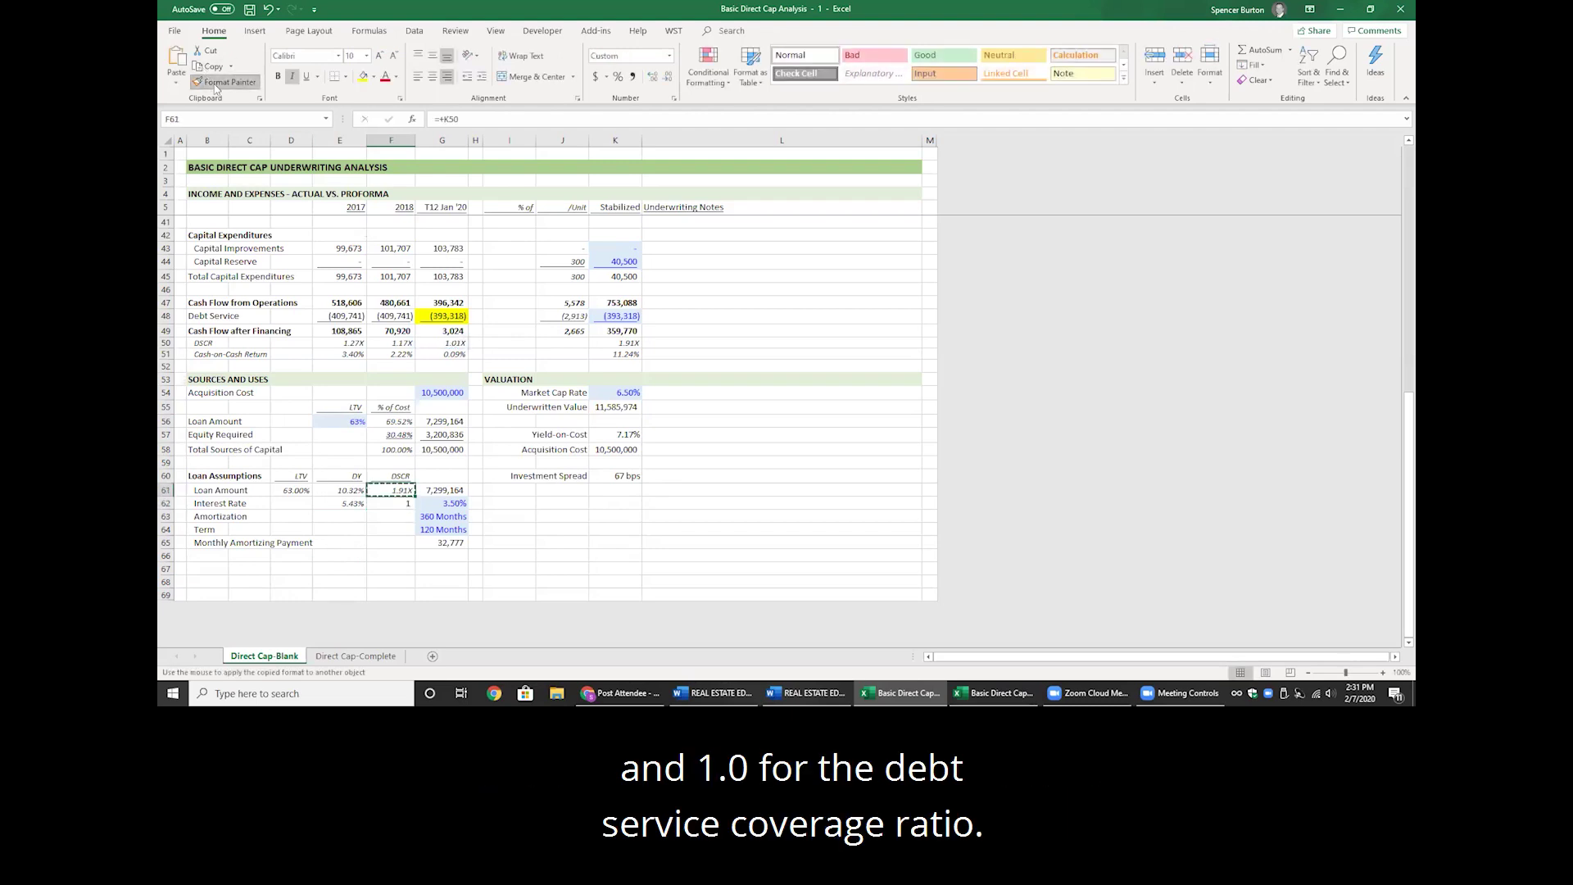
{"action": "left_click", "coordinate": [391, 503]}
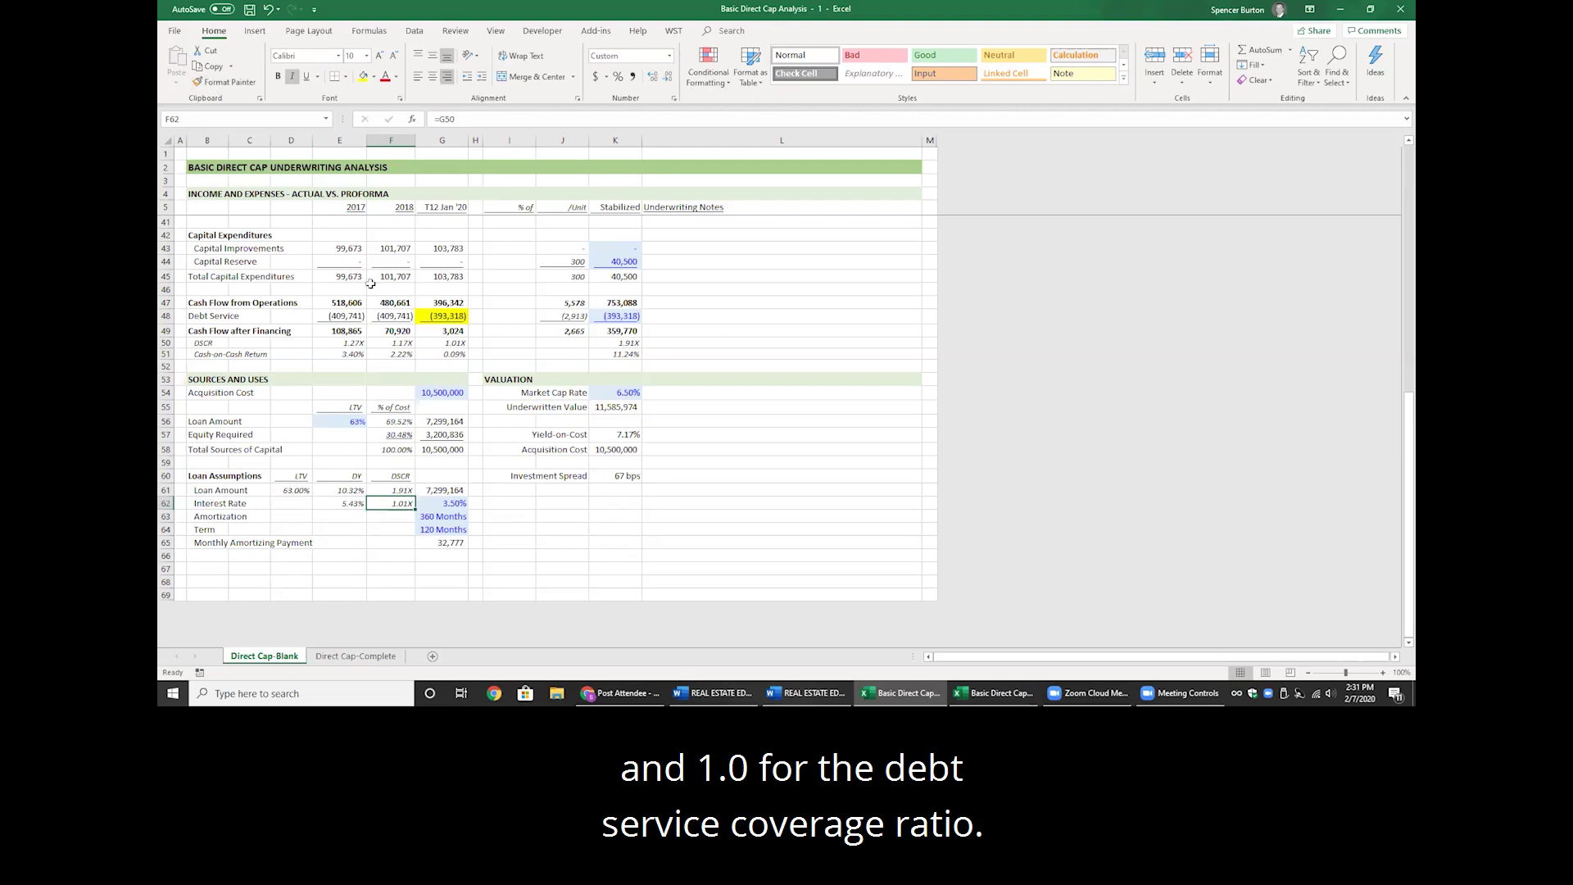
Set the loan amount's LTV to 63.5% and check the T12 DSCR, T12 debt yield, percentage of cost and loan amount
{"action": "left_click", "coordinate": [343, 420]}
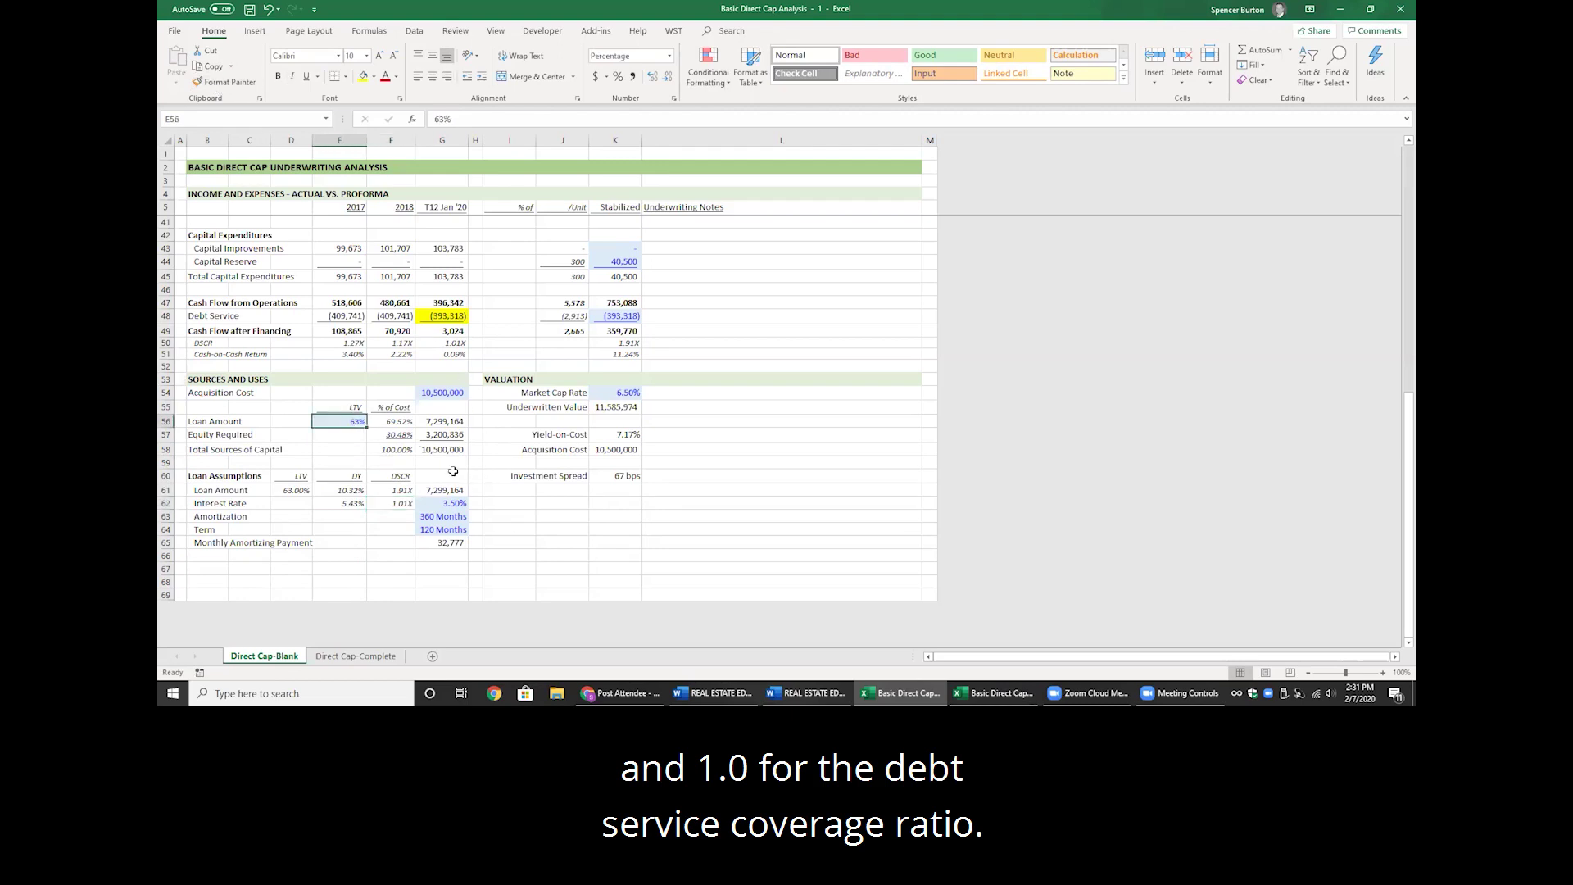
{"action": "type", "text": "6.3"}
{"action": "key", "text": "Escape"}
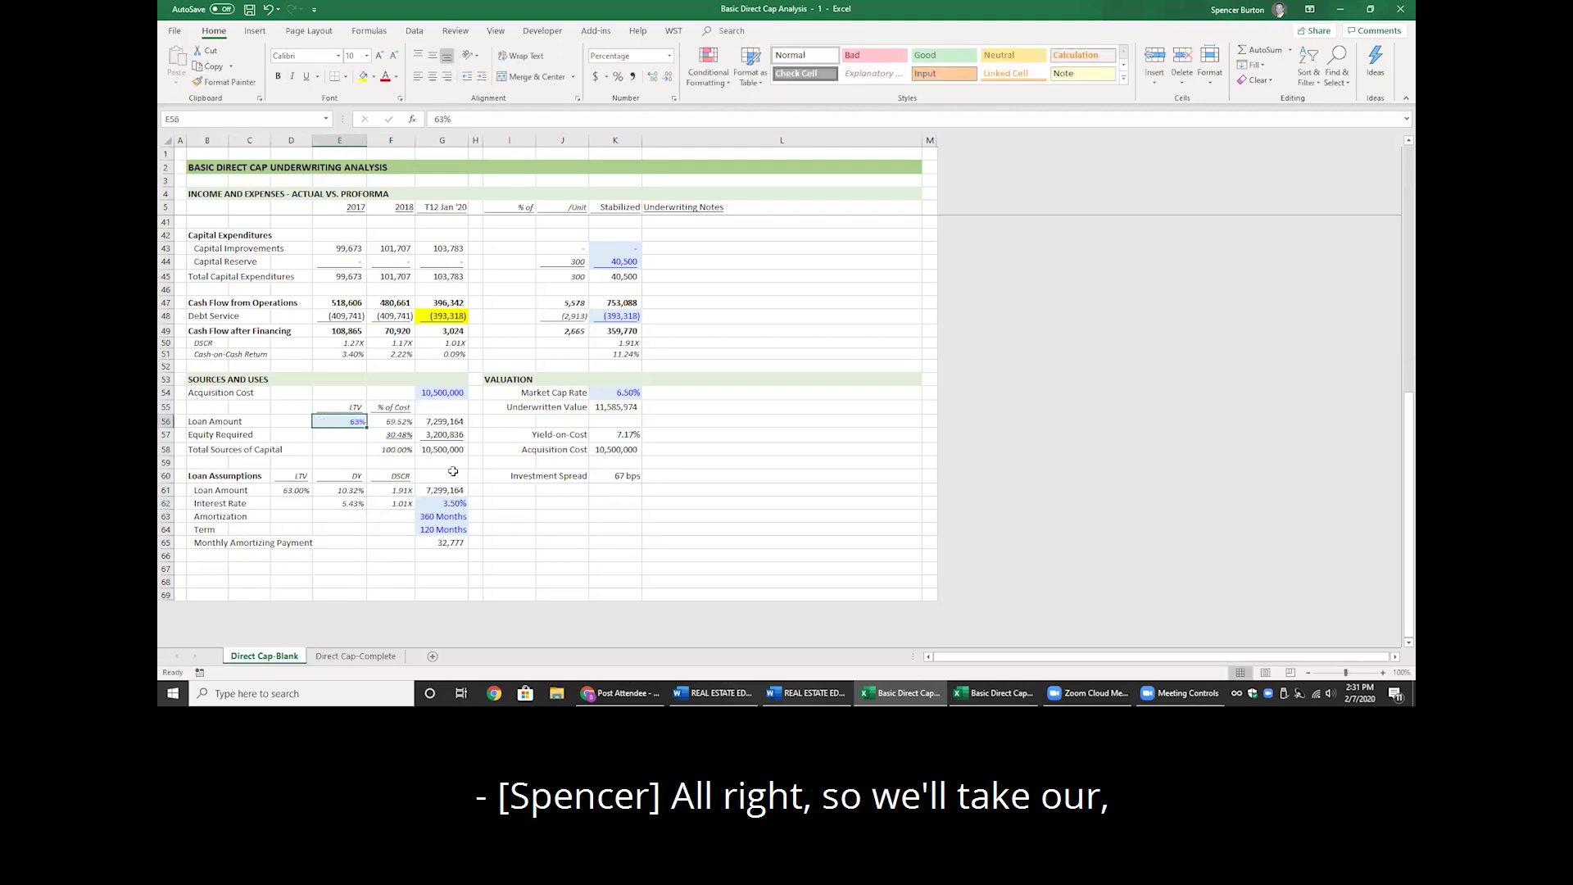
{"action": "type", "text": "64"}
{"action": "key", "text": "Return"}
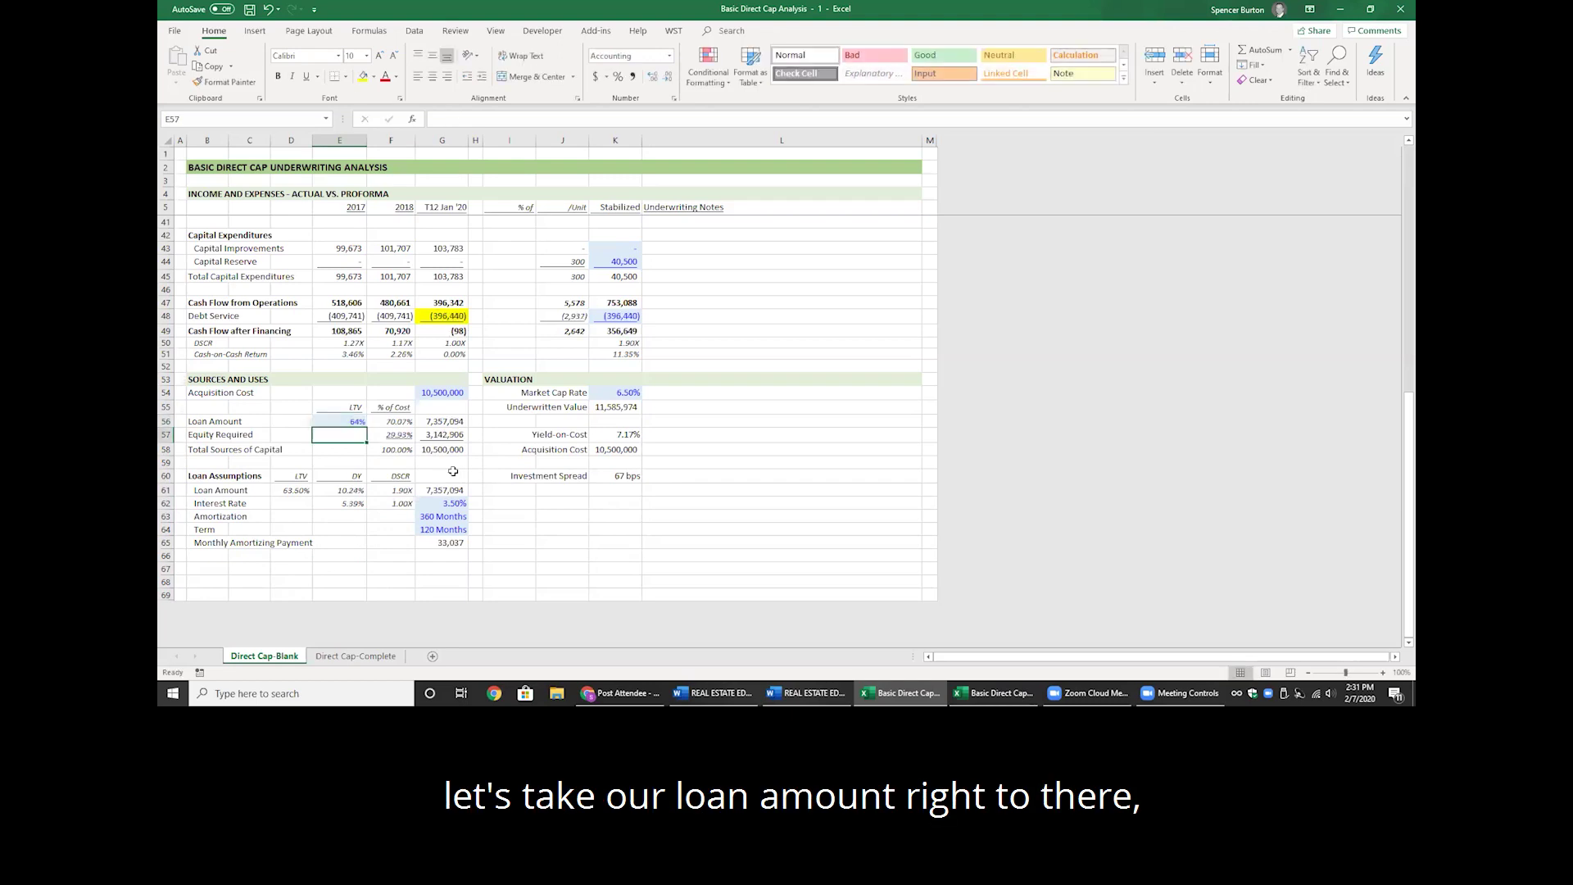
{"action": "left_click", "coordinate": [398, 514]}
{"action": "left_click", "coordinate": [399, 504]}
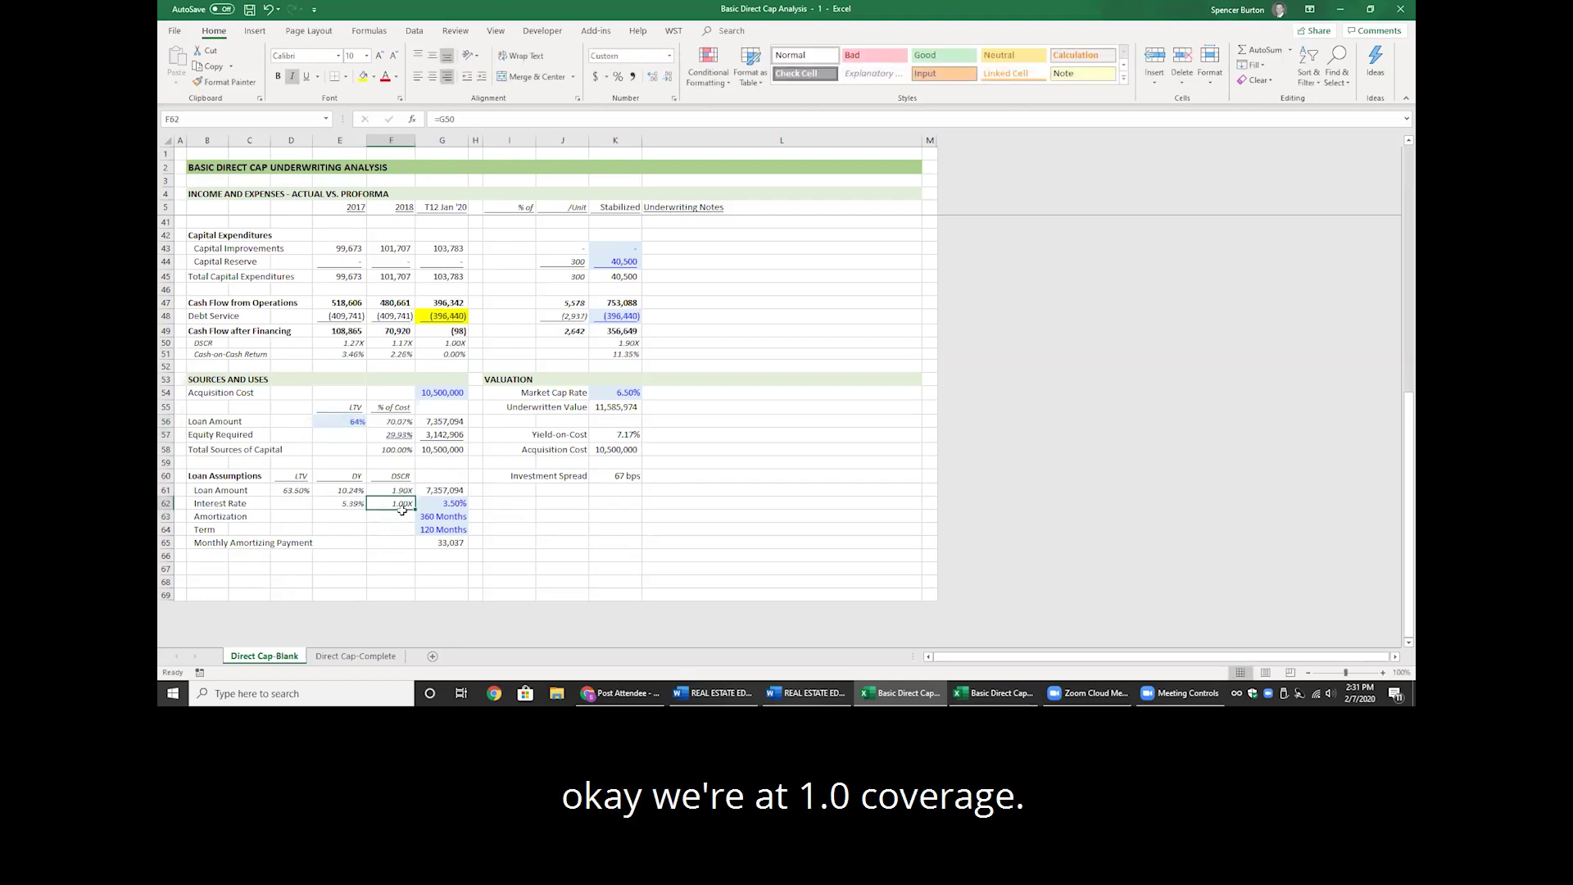
{"action": "left_click", "coordinate": [354, 506]}
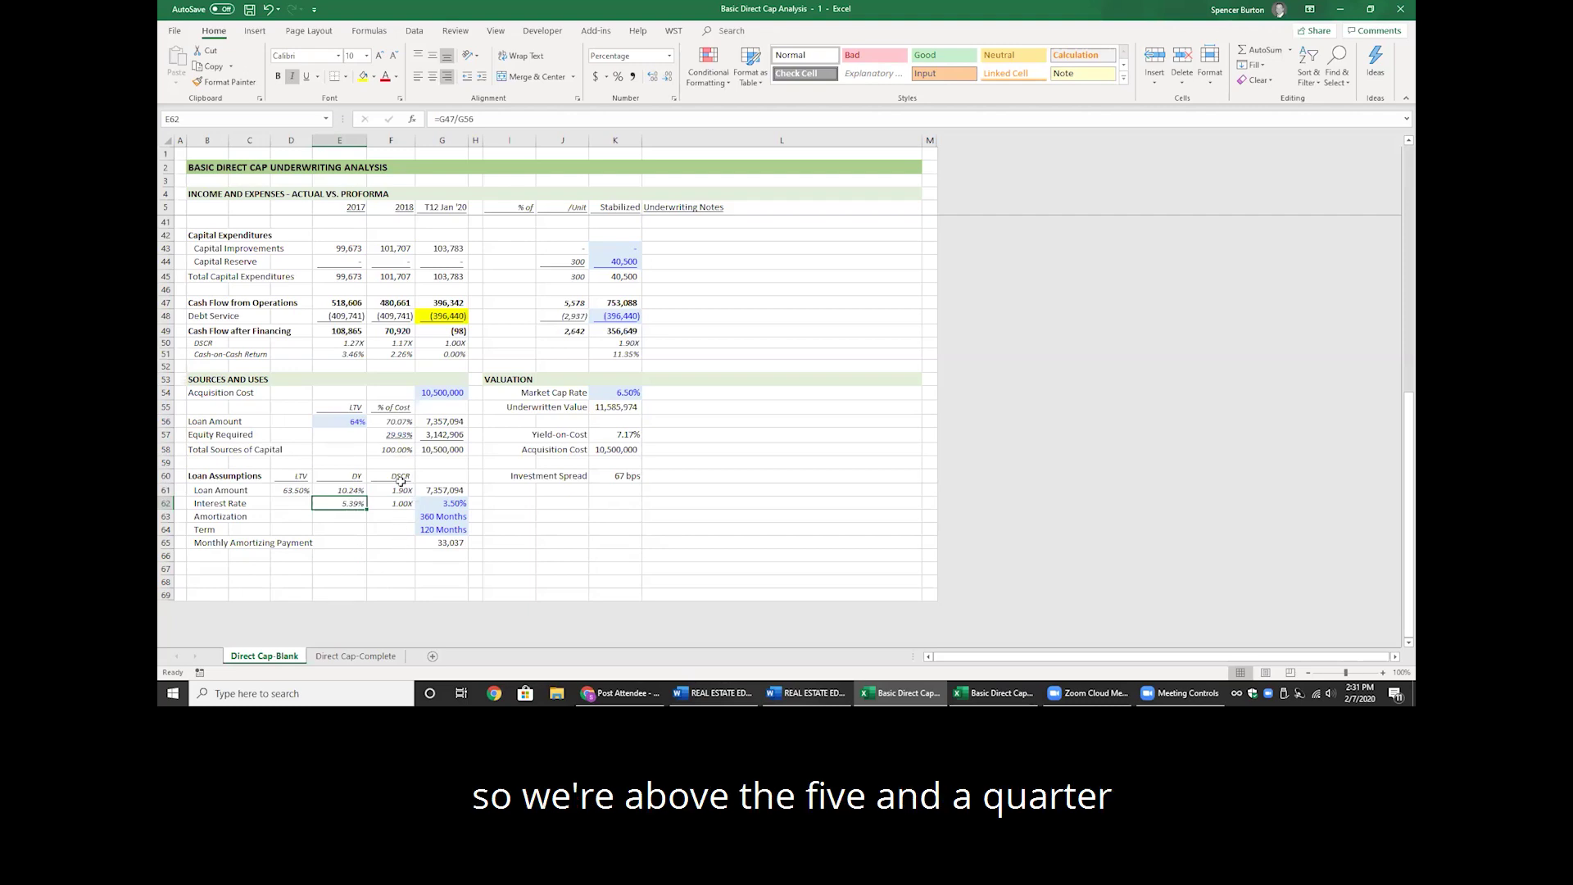
{"action": "left_click", "coordinate": [403, 422]}
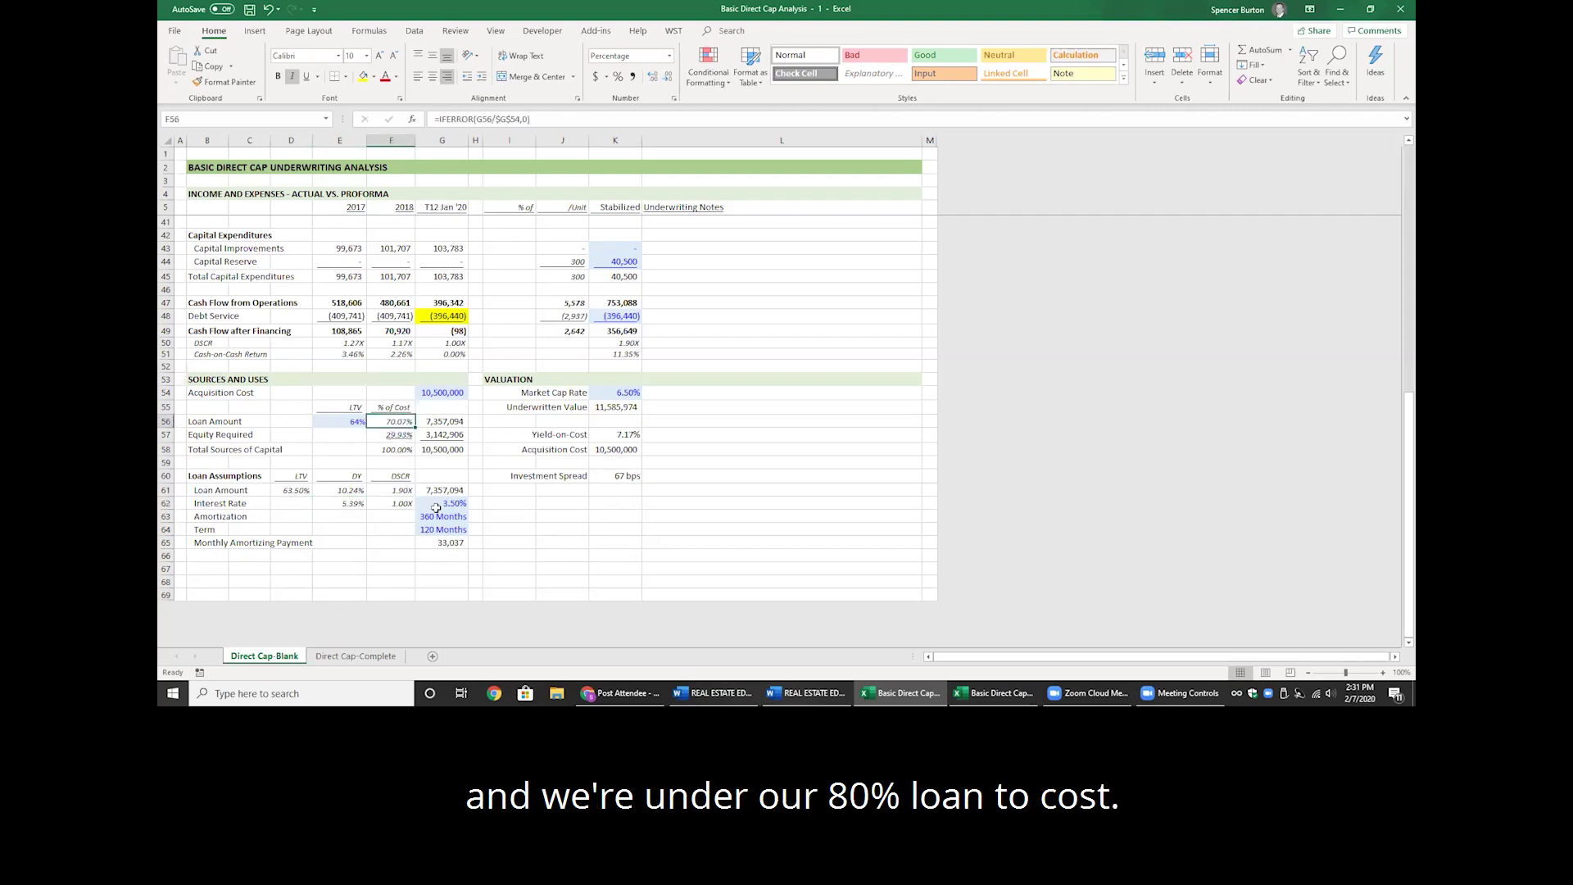
{"action": "key", "text": "Right"}
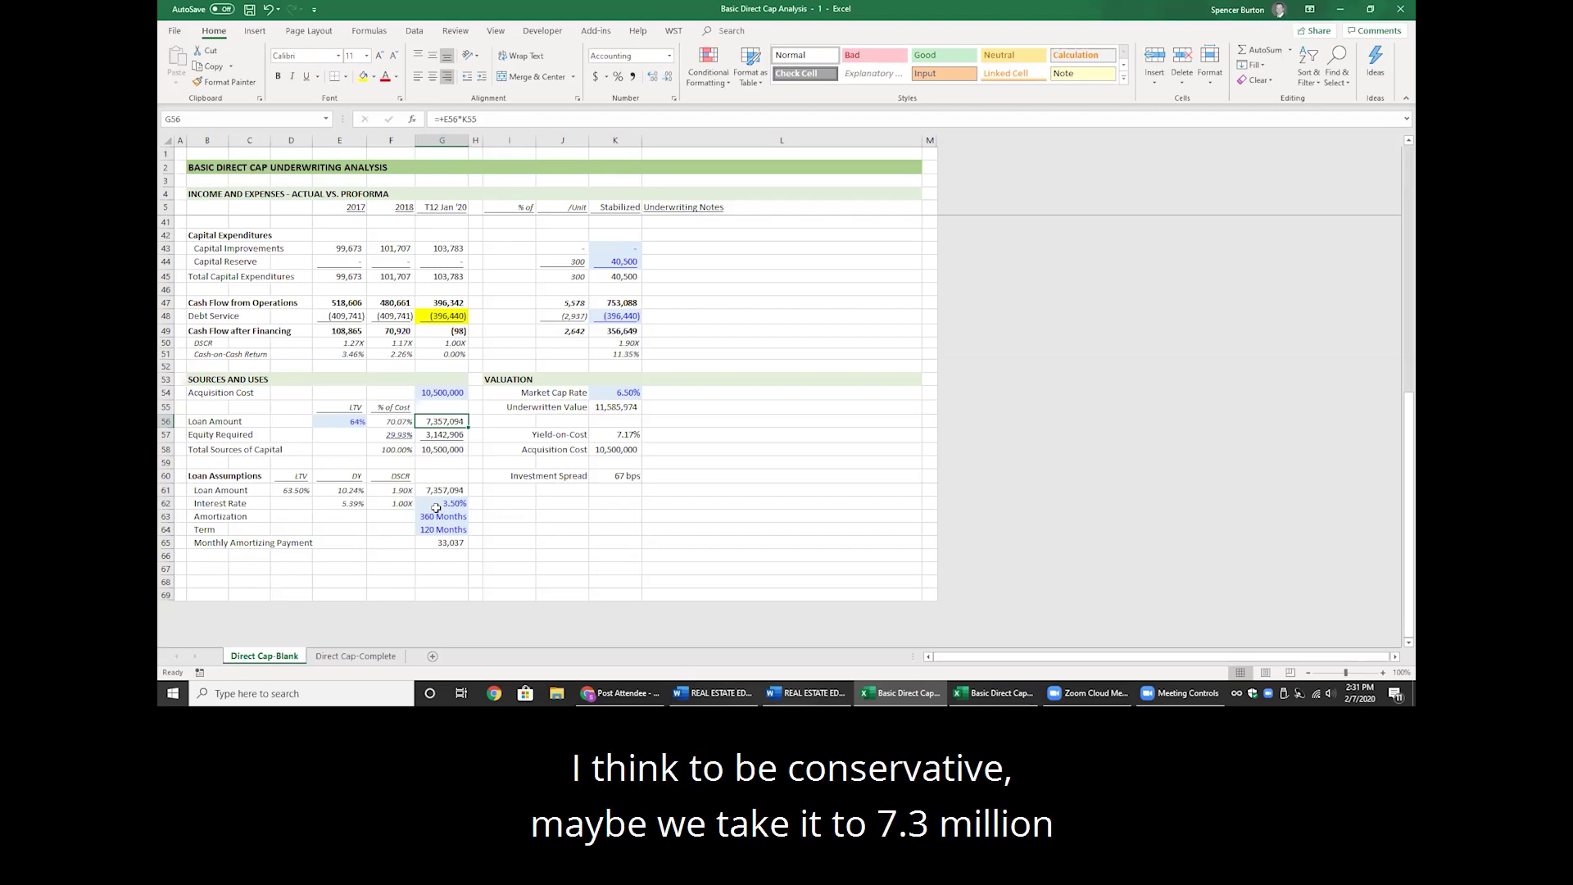
Set the loan amount's LTV to 63% and check the loan amount and the equity required
{"action": "key", "text": "Left"}
{"action": "key", "text": "Left"}
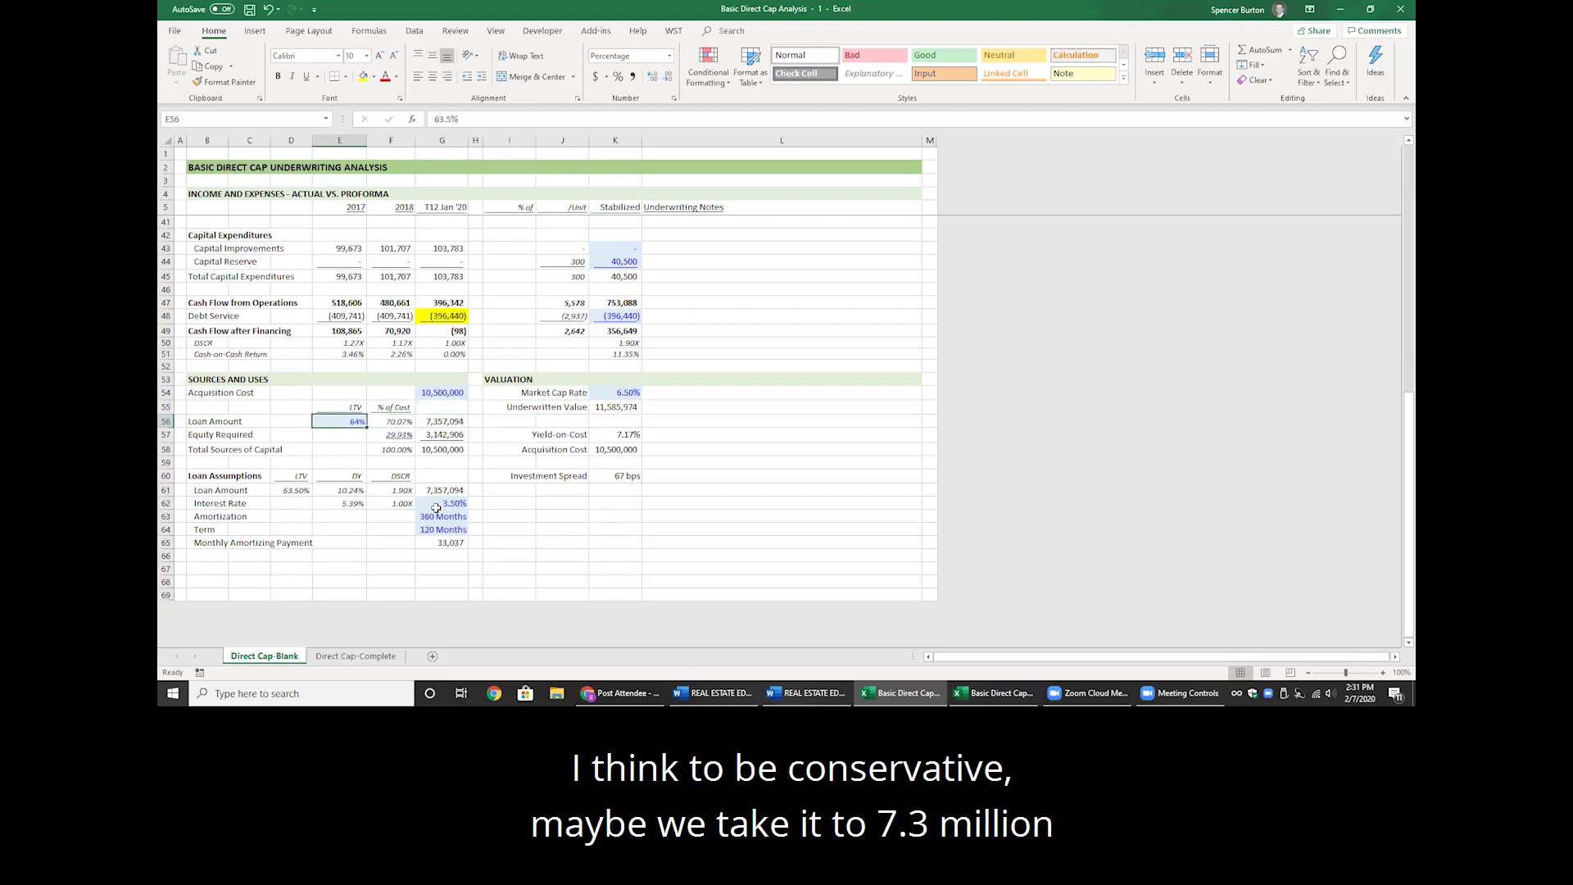
{"action": "type", "text": "63%"}
{"action": "key", "text": "Return"}
{"action": "key", "text": "Up"}
{"action": "key", "text": "Right"}
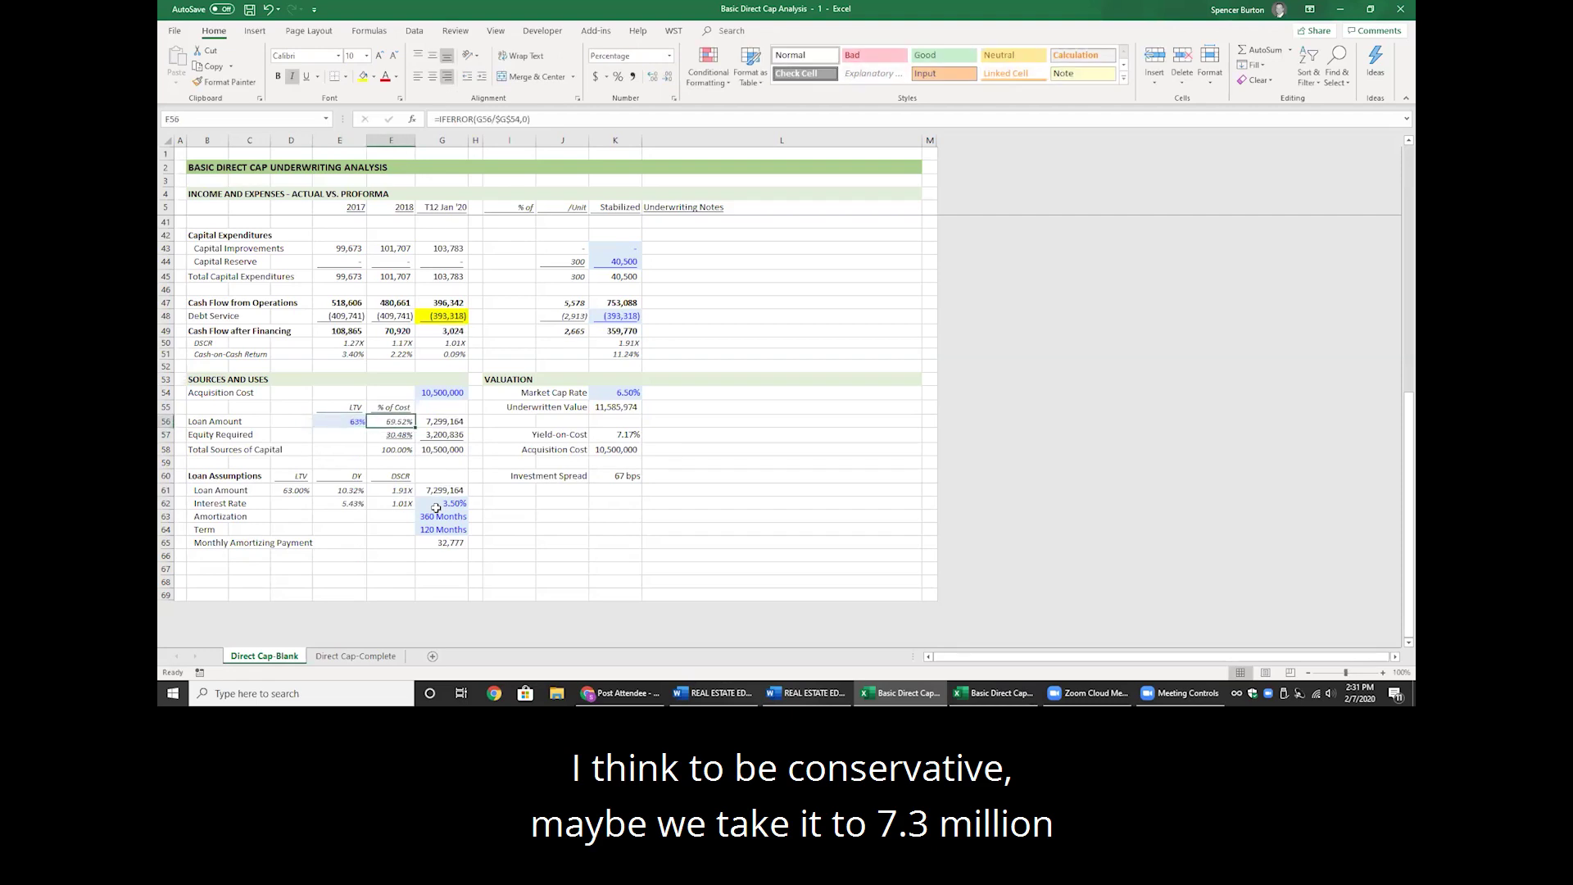
{"action": "key", "text": "Right"}
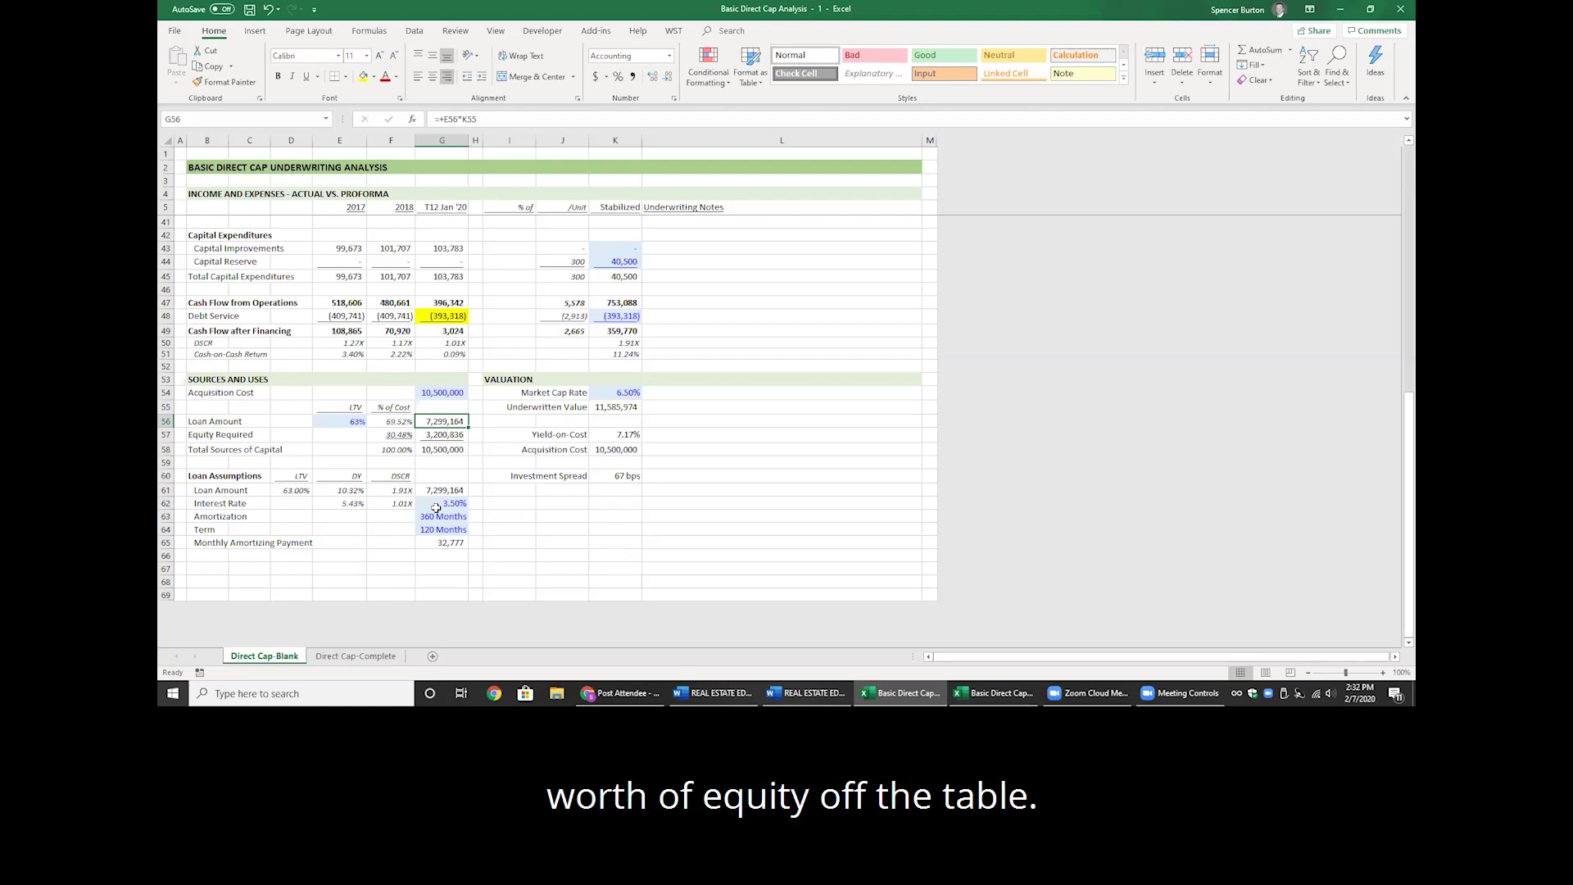
{"action": "key", "text": "Down"}
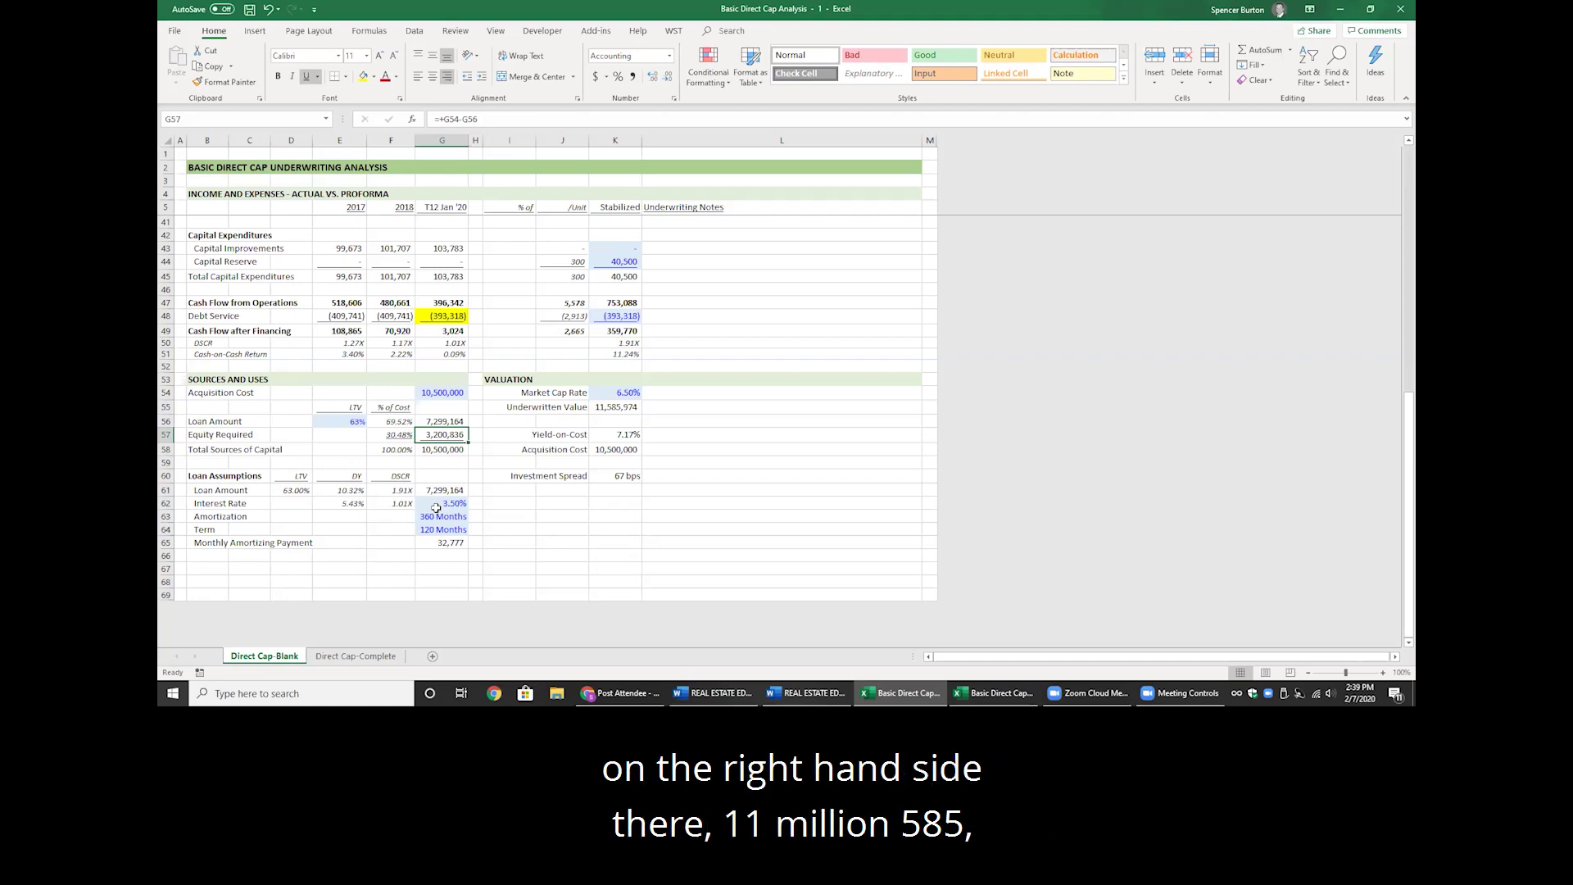
Calculate 70% of the underwritten value in L55, beside the underwritten value (=+K55*0.7)
{"action": "left_click", "coordinate": [622, 410]}
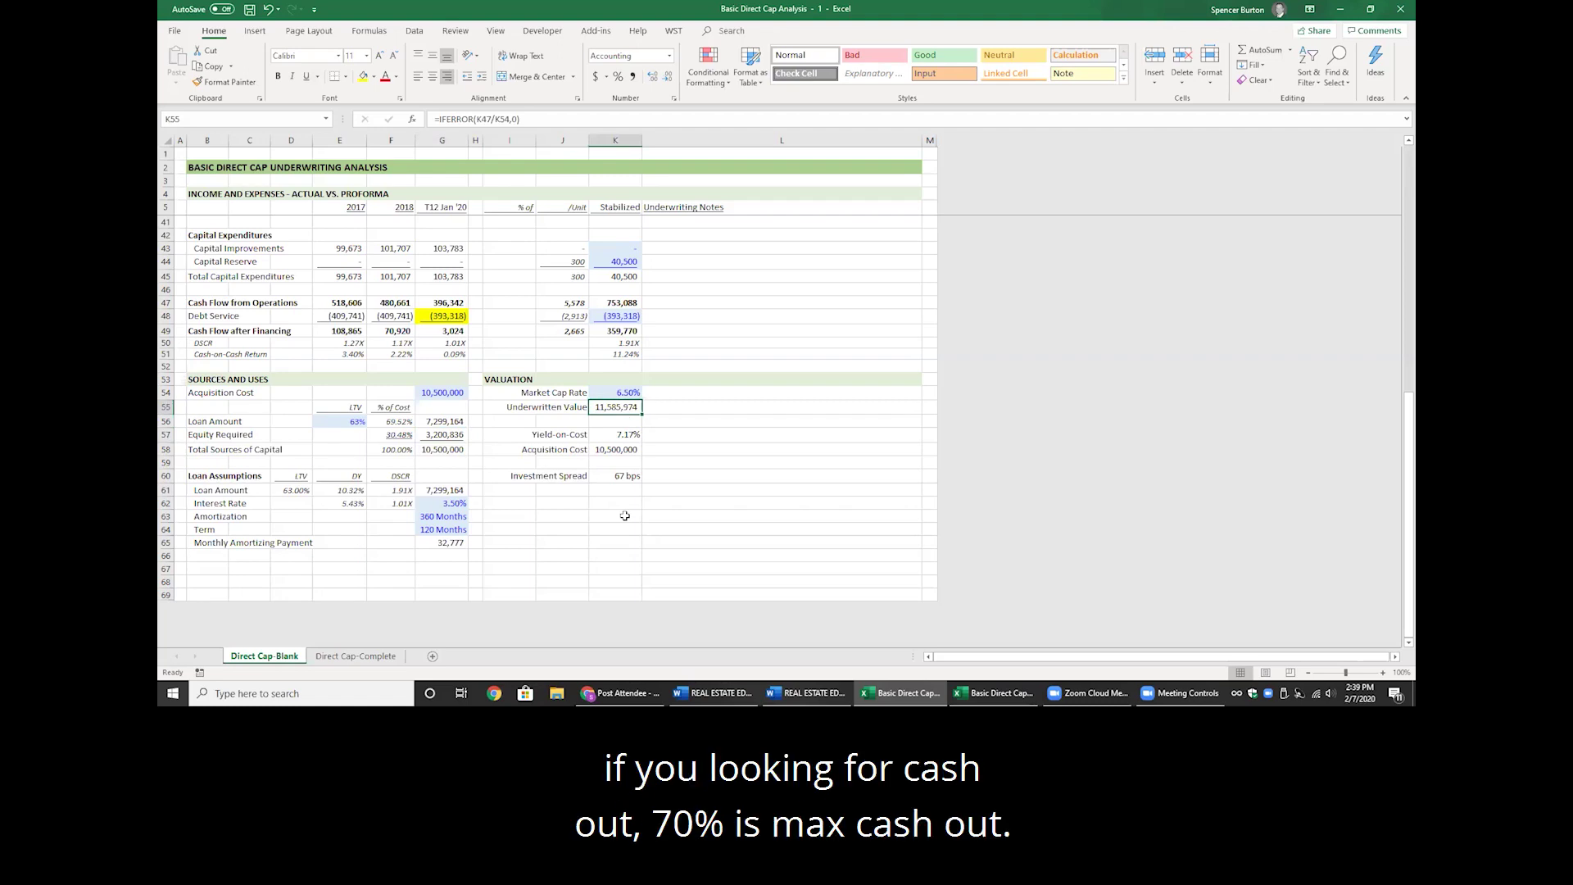
{"action": "key", "text": "Right"}
{"action": "type", "text": "+"}
{"action": "key", "text": "Left"}
{"action": "type", "text": "*0."}
{"action": "type", "text": "7"}
{"action": "key", "text": "ctrl+Return"}
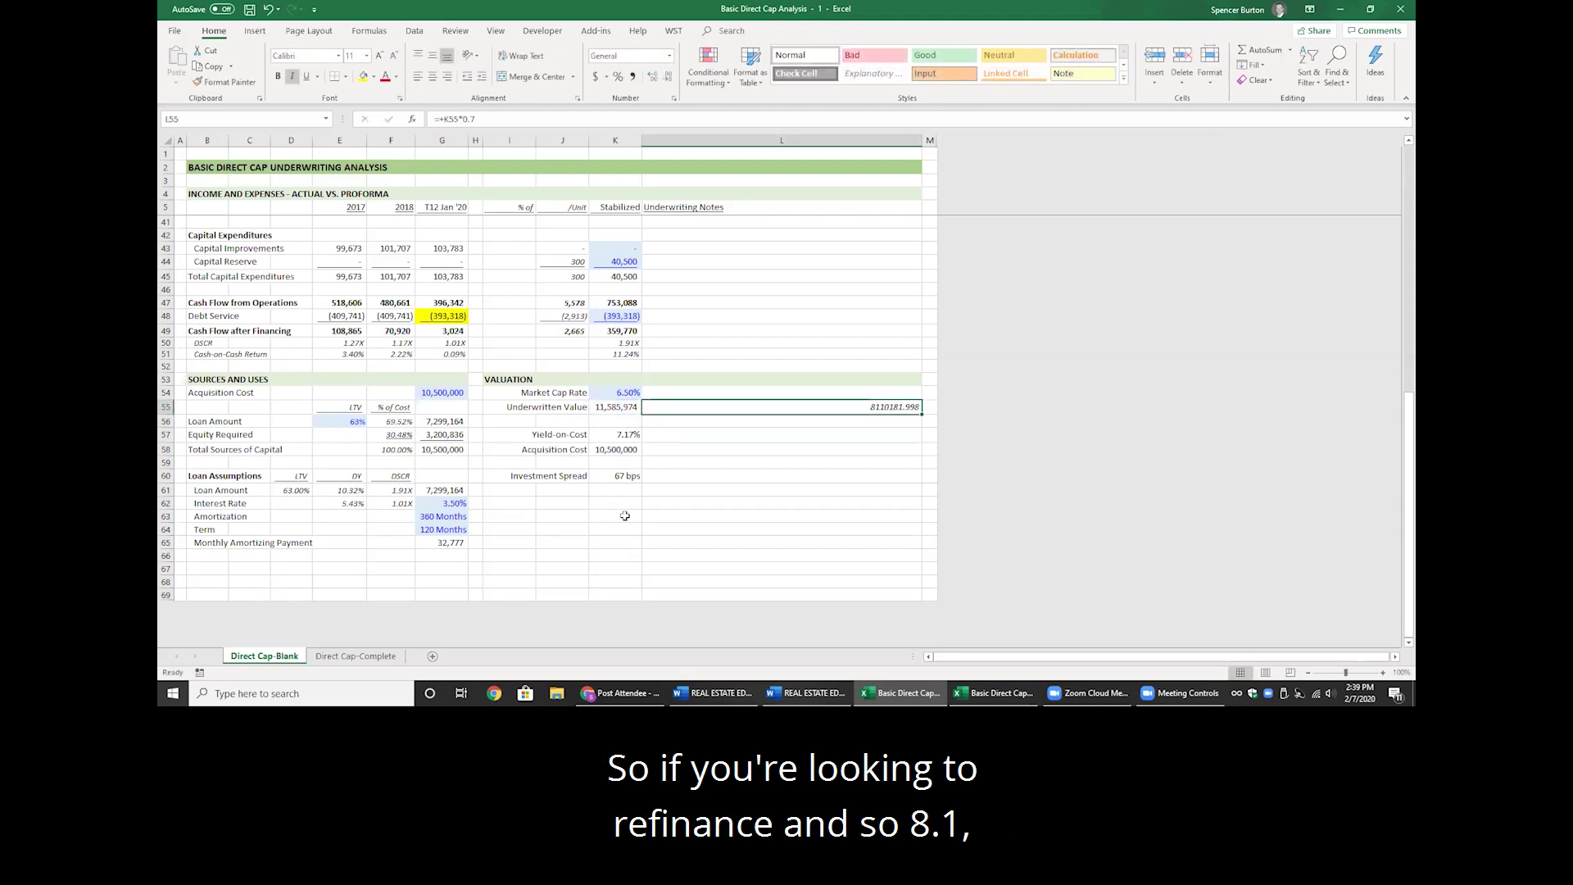
Format the cash-out loan figure in L55 with thousands separators and no decimals, and left-align it
{"action": "key", "text": "ctrl+shift+1"}
{"action": "key", "text": "alt+h+9"}
{"action": "key", "text": "alt+h+9"}
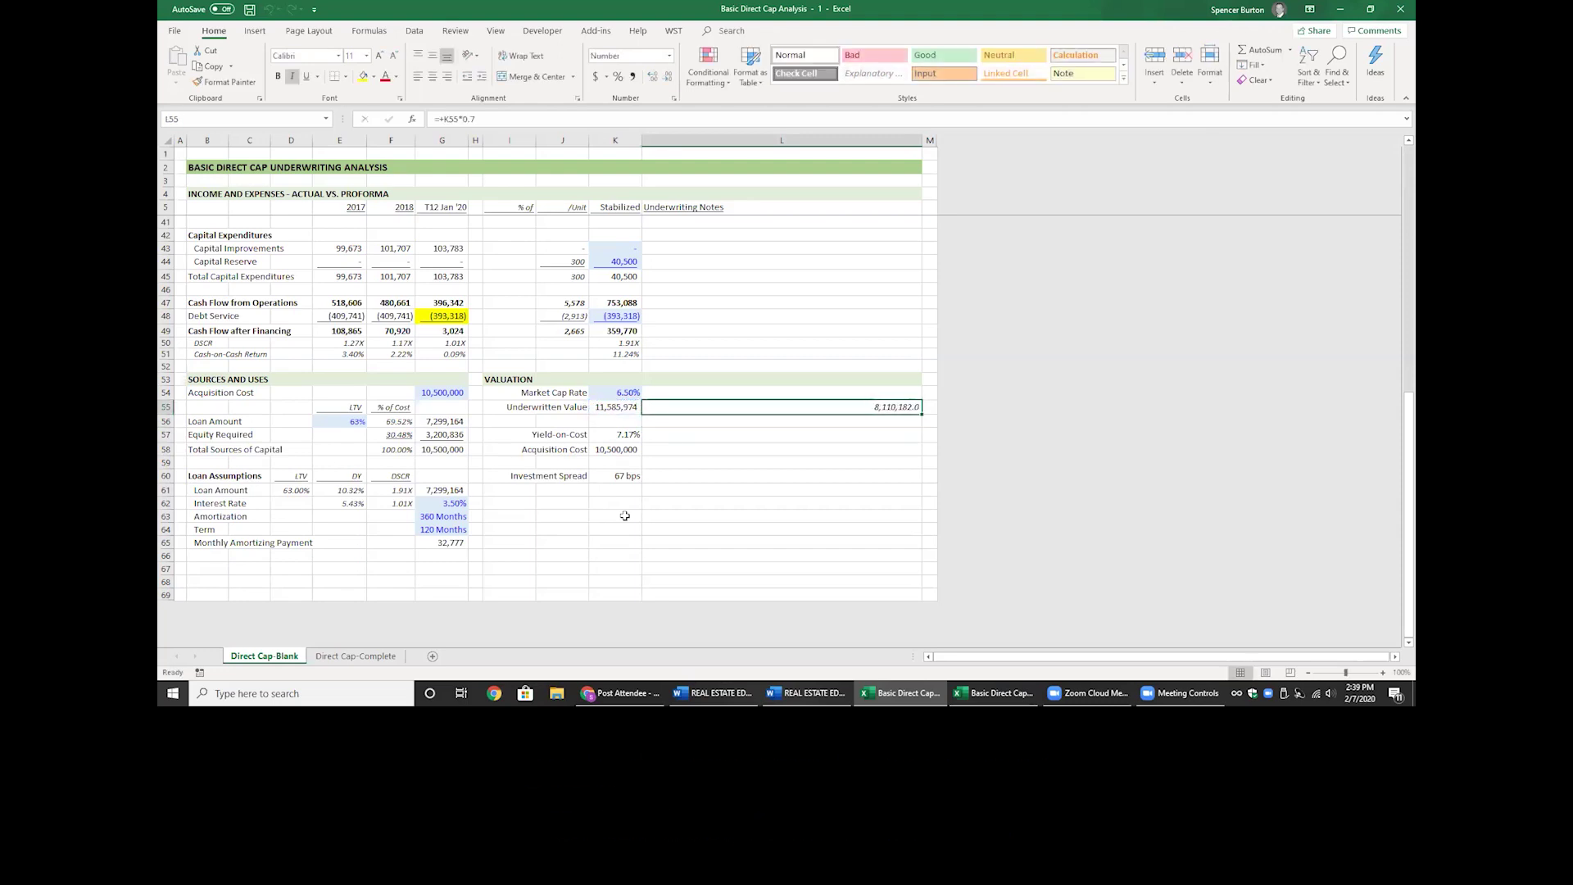
{"action": "key", "text": "alt+h+a+l"}
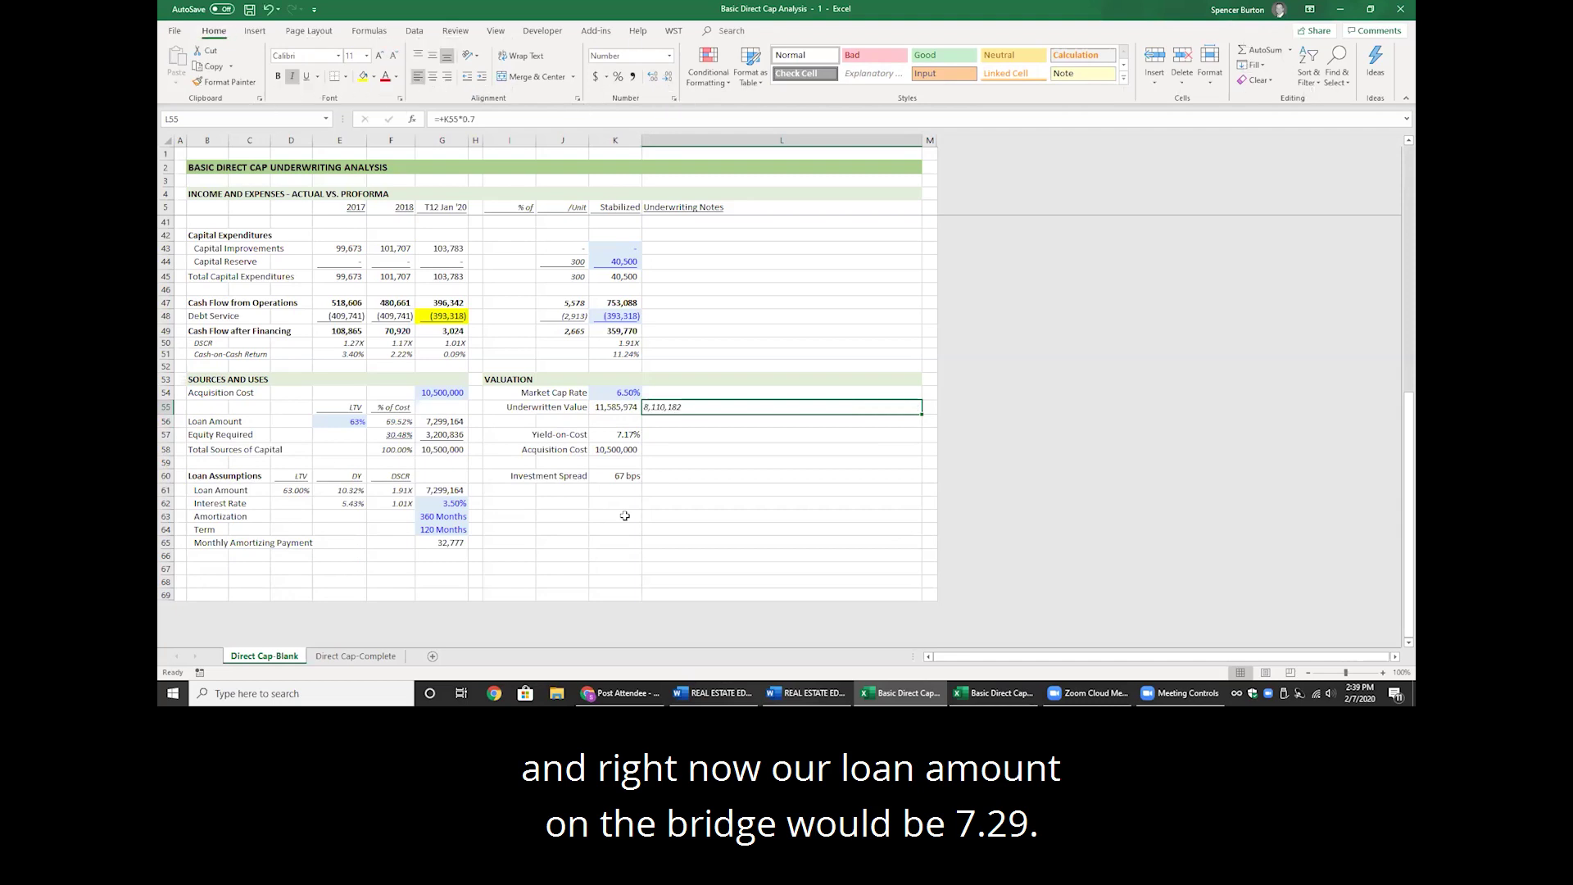
Check the loan amount, try a market cap rate of 7% in the valuation, and undo that change
{"action": "key", "text": "Left"}
{"action": "key", "text": "Left"}
{"action": "key", "text": "Left"}
{"action": "key", "text": "Left"}
{"action": "key", "text": "Left"}
{"action": "key", "text": "Down"}
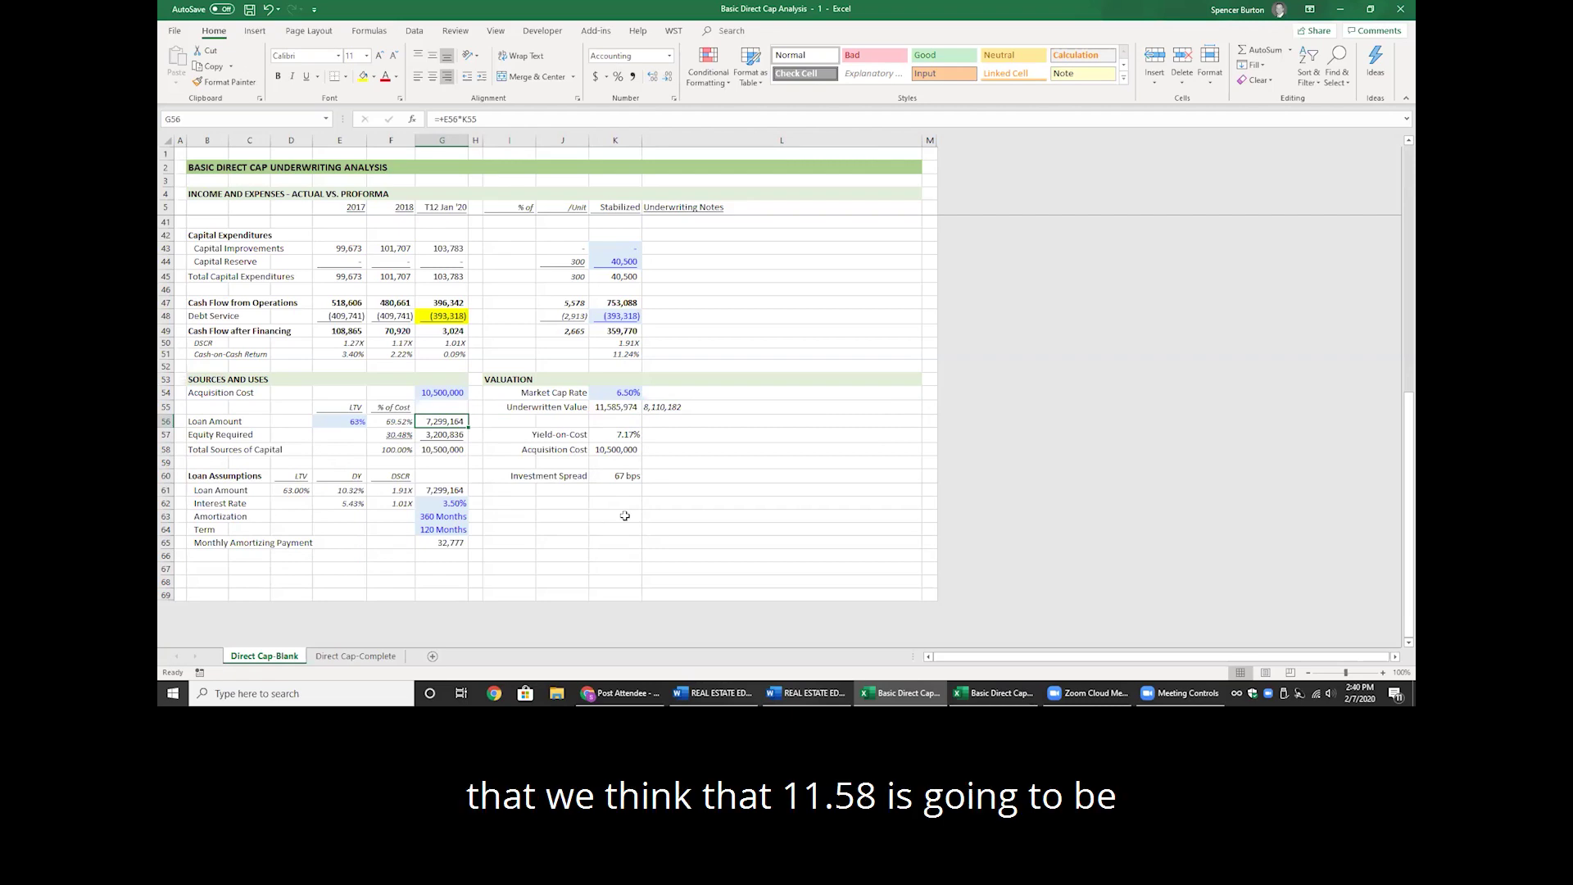
{"action": "key", "text": "Up"}
{"action": "key", "text": "Up"}
{"action": "key", "text": "Right"}
{"action": "key", "text": "Right"}
{"action": "key", "text": "Right"}
{"action": "key", "text": "Right"}
{"action": "type", "text": "7"}
{"action": "key", "text": "Return"}
{"action": "key", "text": "Up"}
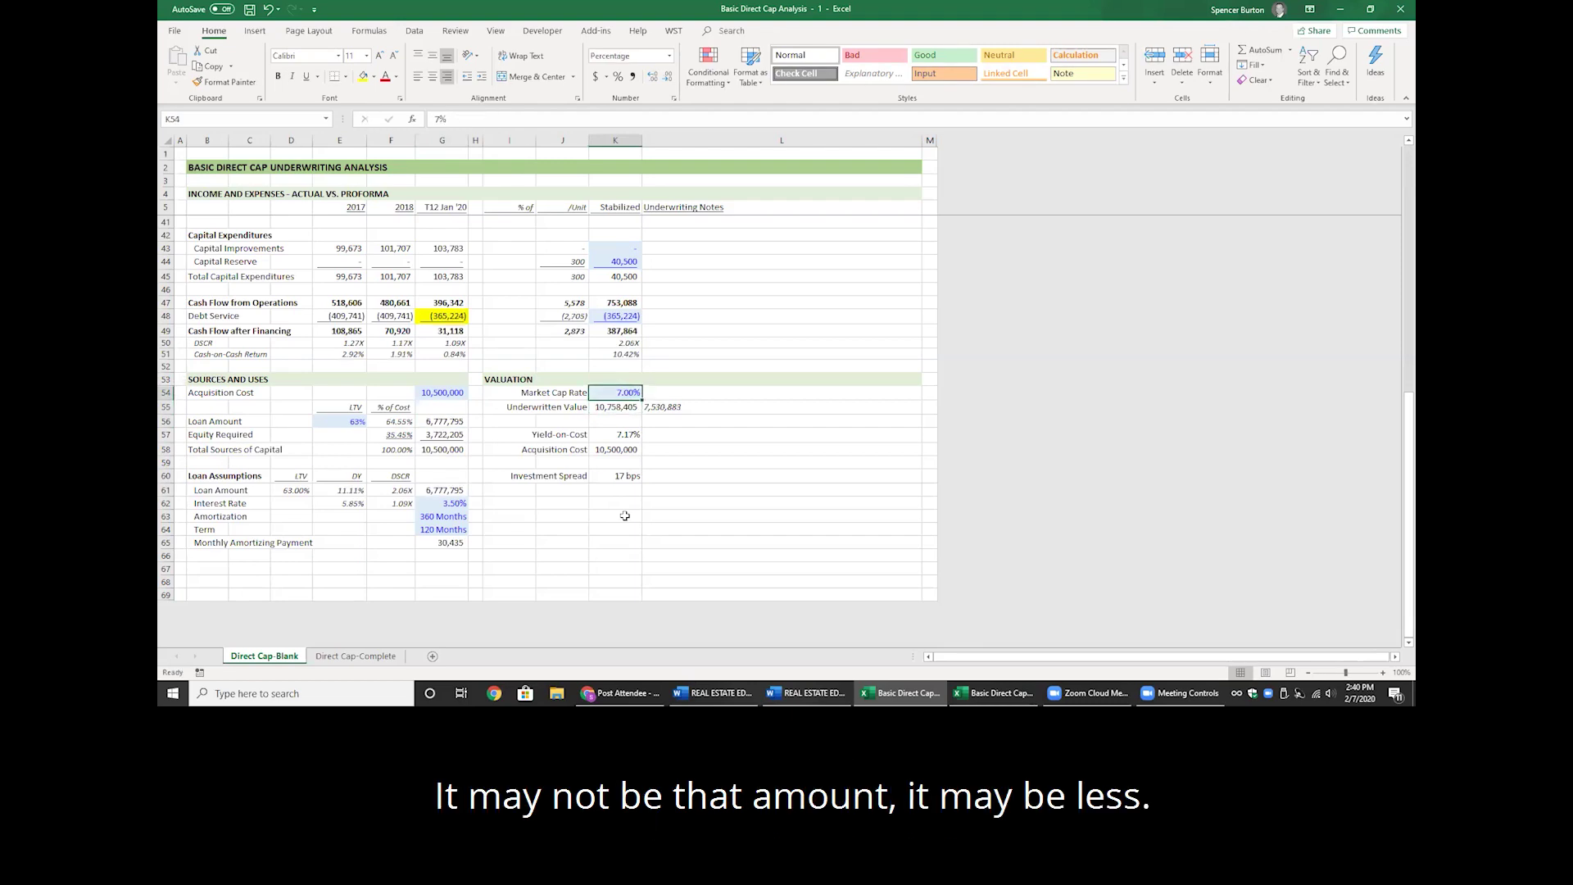
{"action": "key", "text": "ctrl+z"}
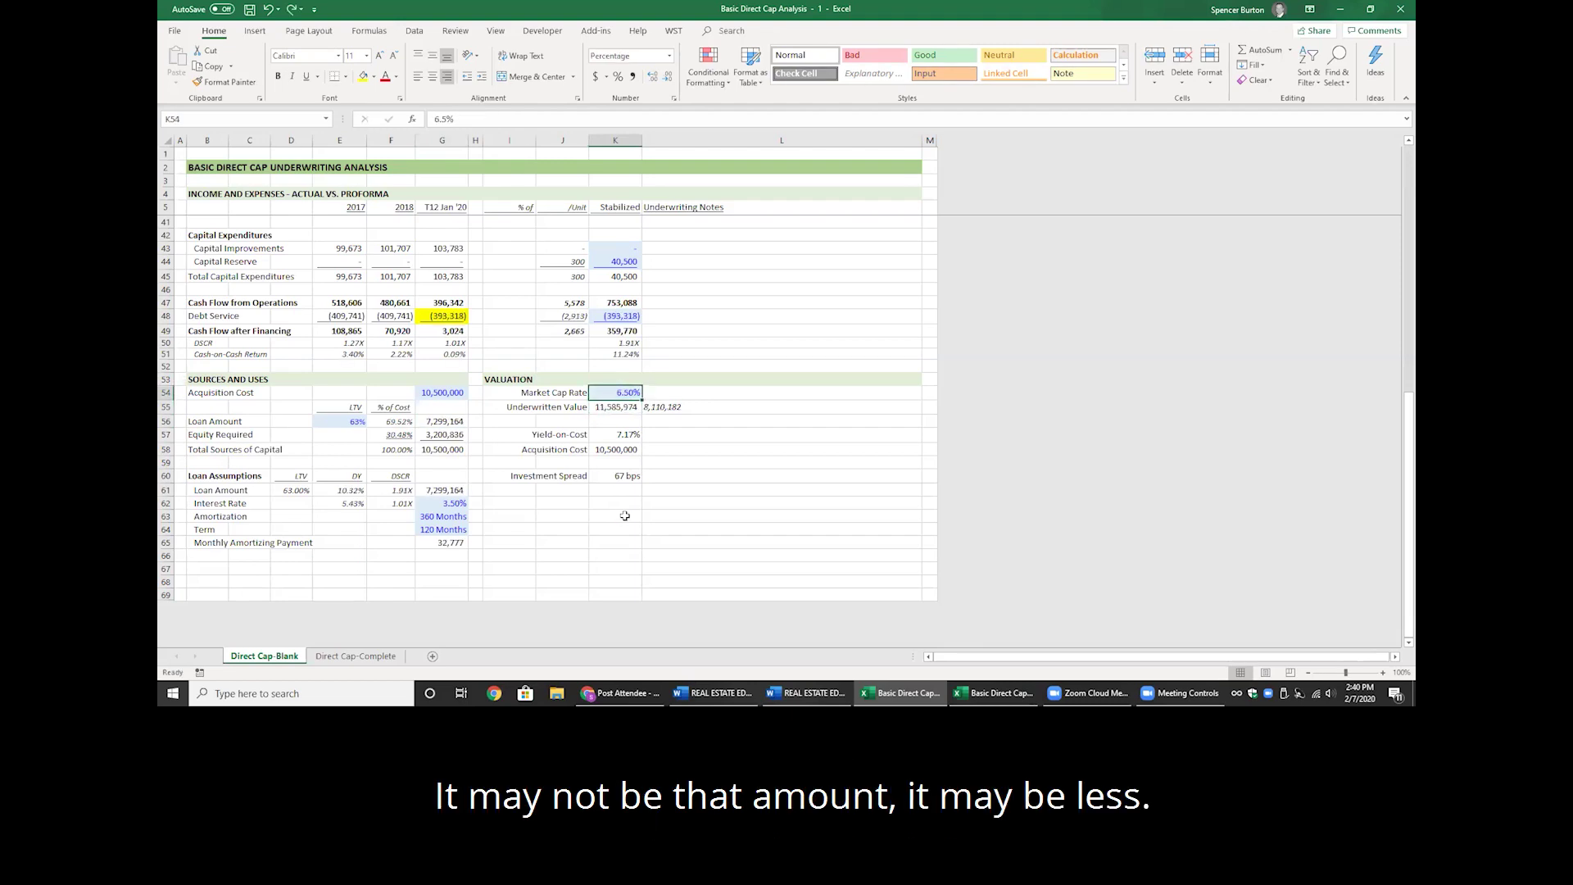